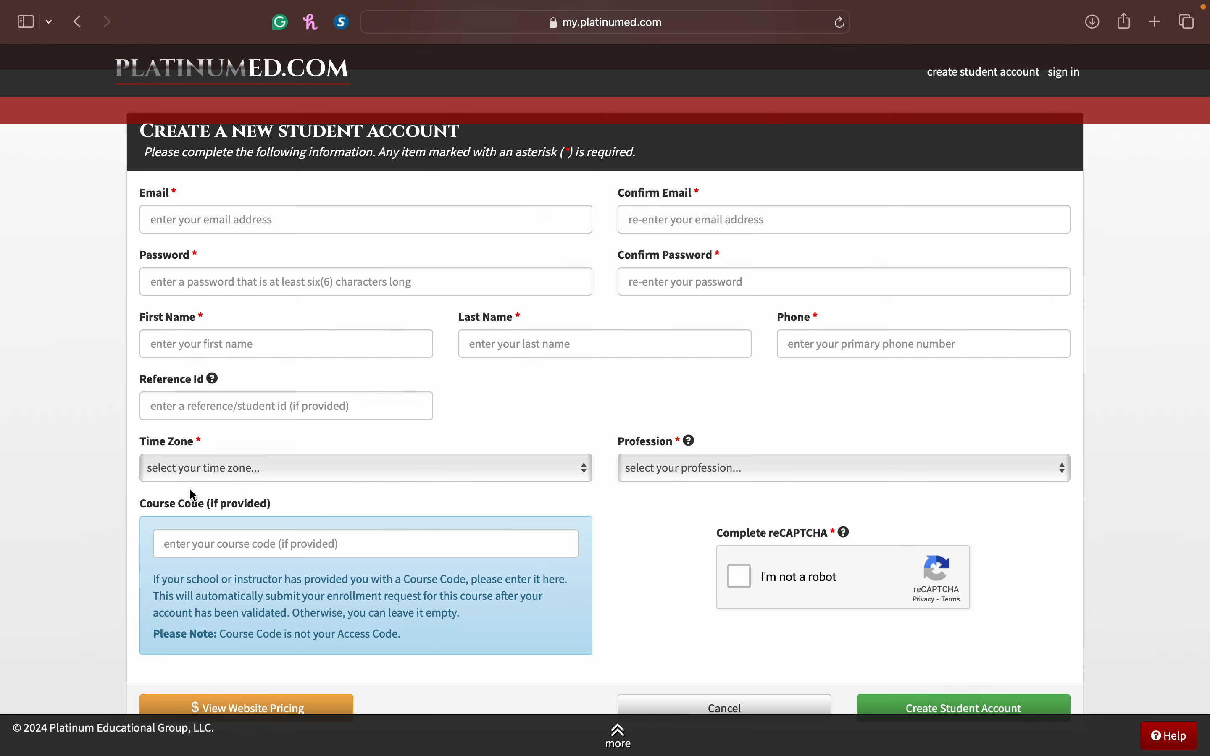
- Sign in to the PlatinumEd account with the stored email and password, and dismiss the important message for students
scroll(484, 485, down, 3)
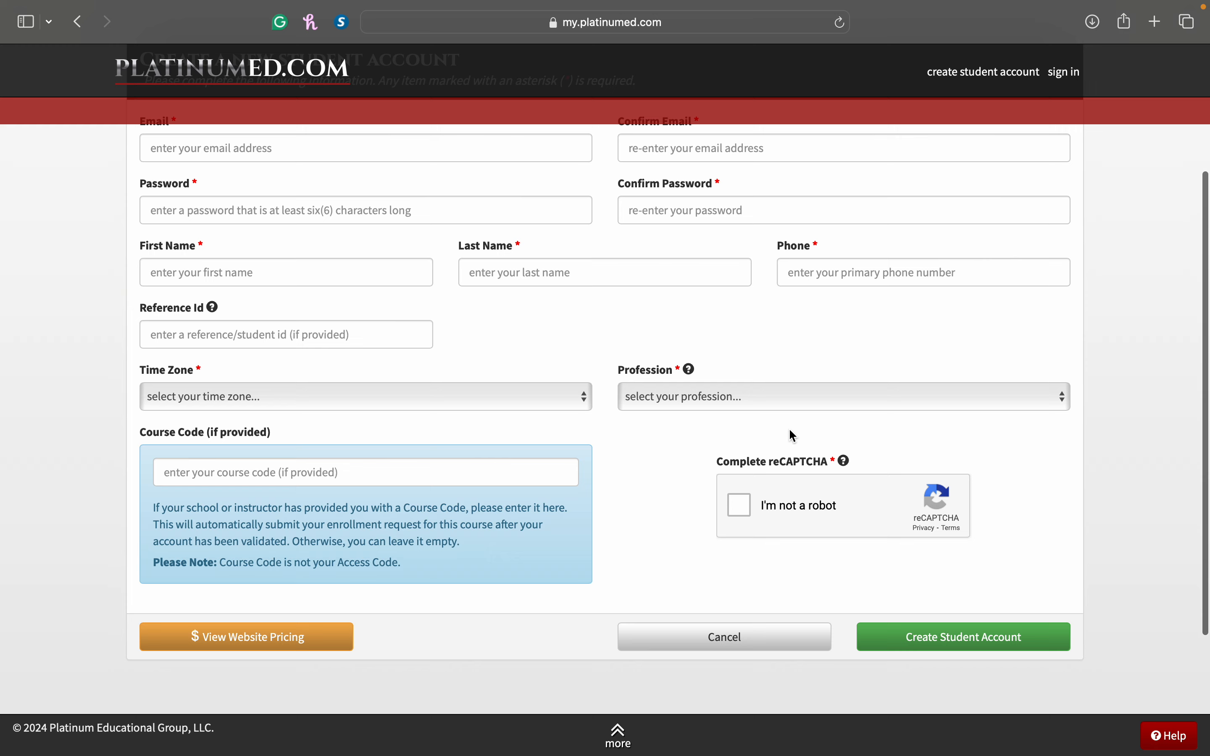
scroll(964, 648, up, 5)
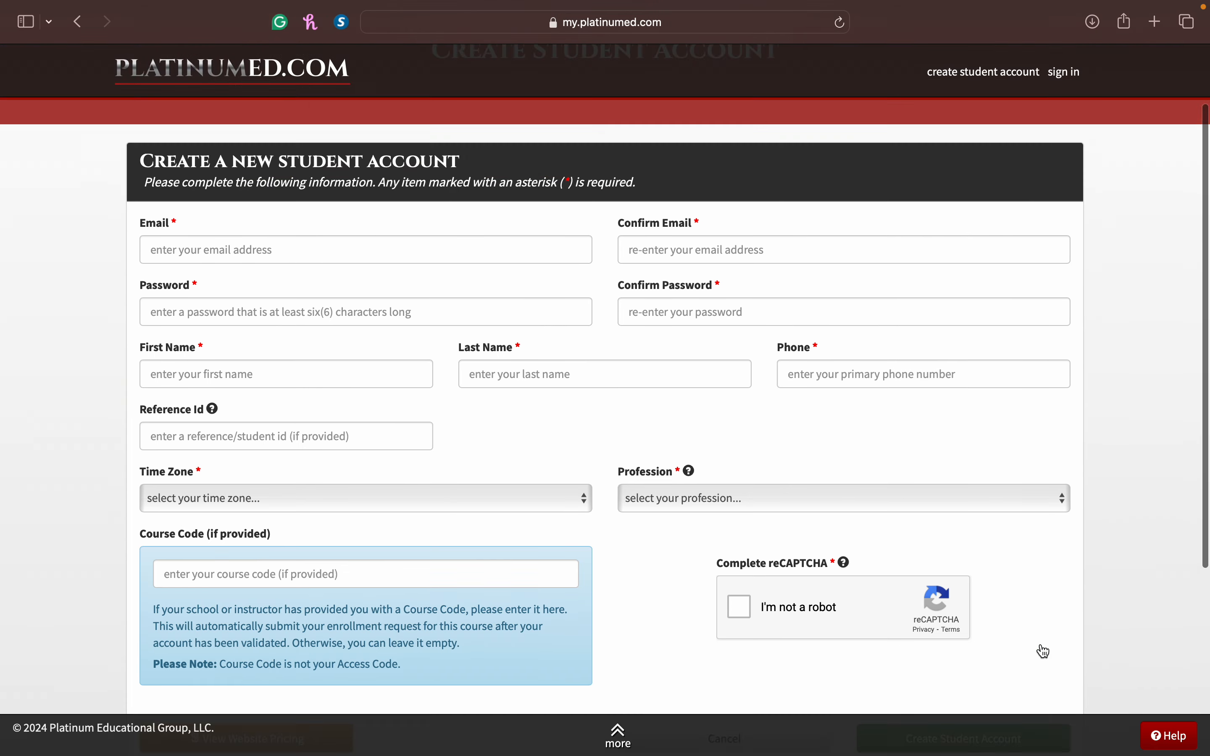
click(1065, 73)
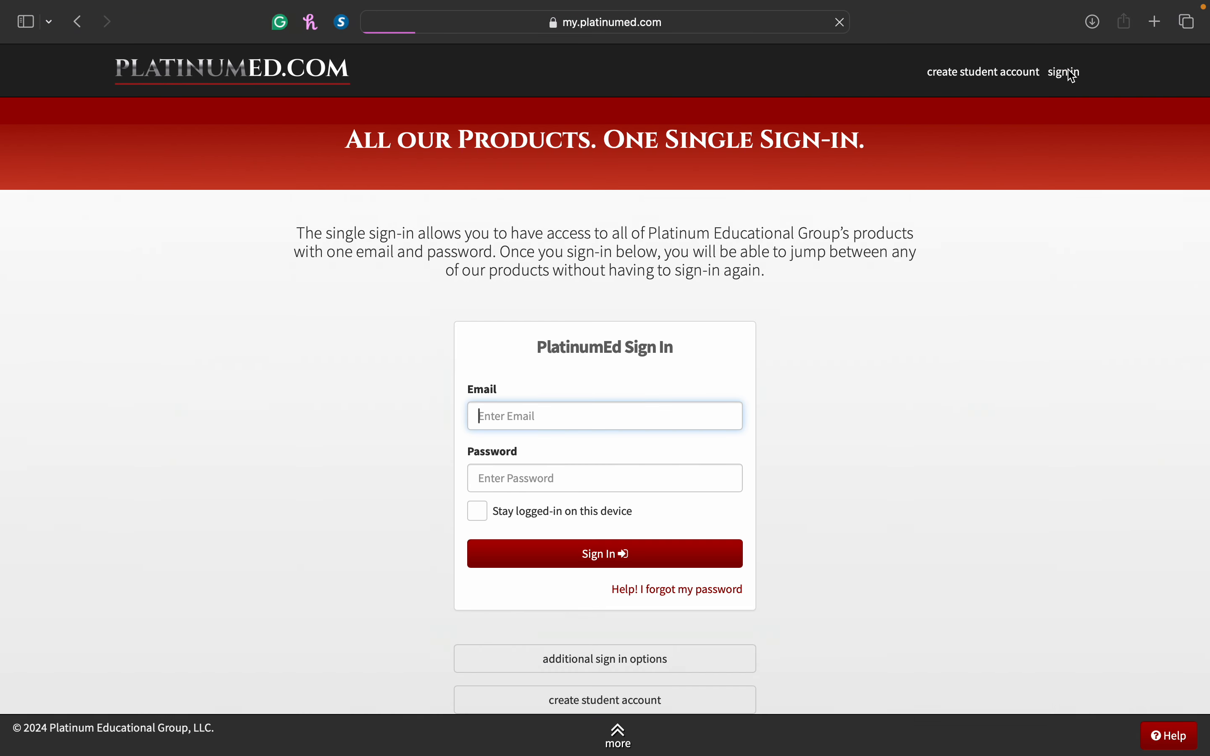
click(608, 451)
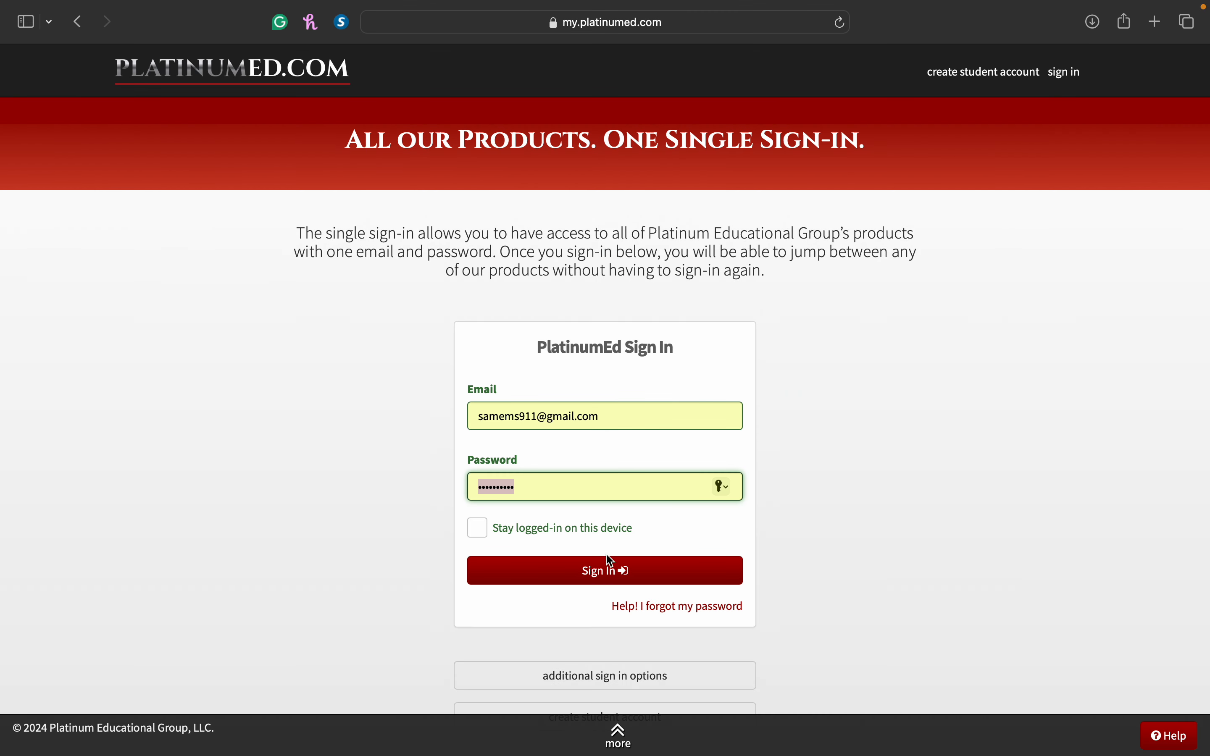
click(601, 572)
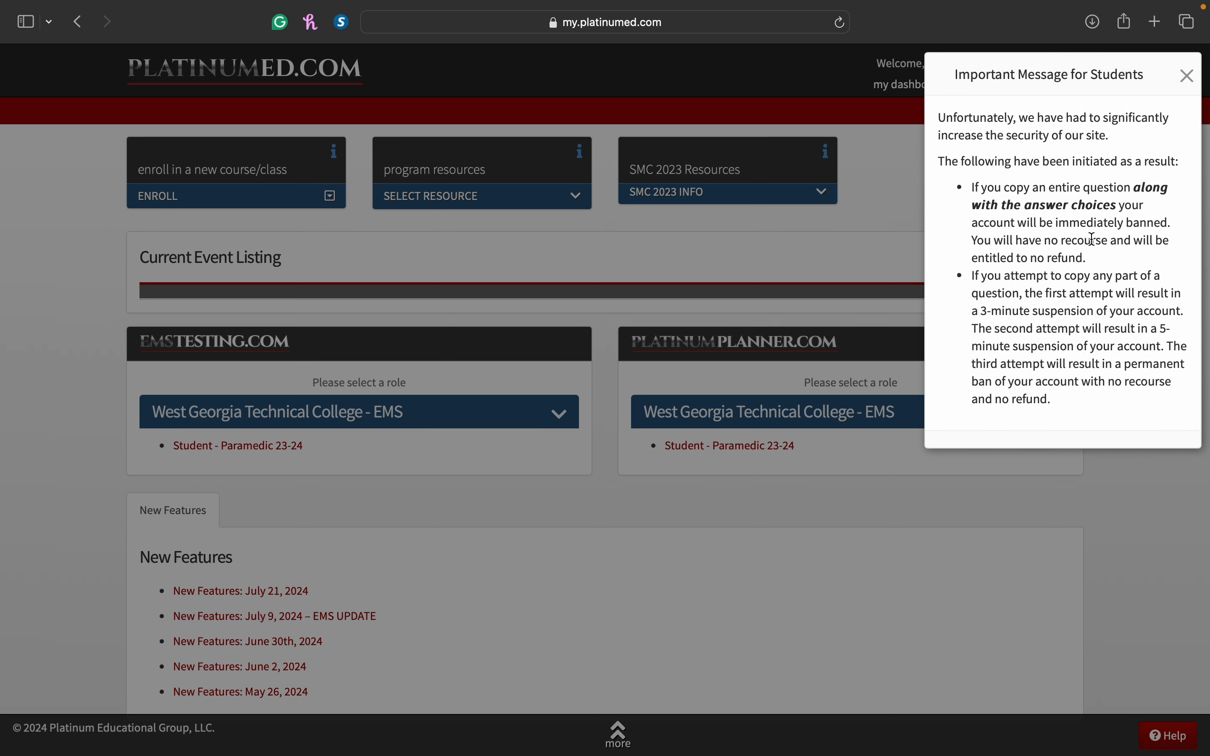
click(1188, 78)
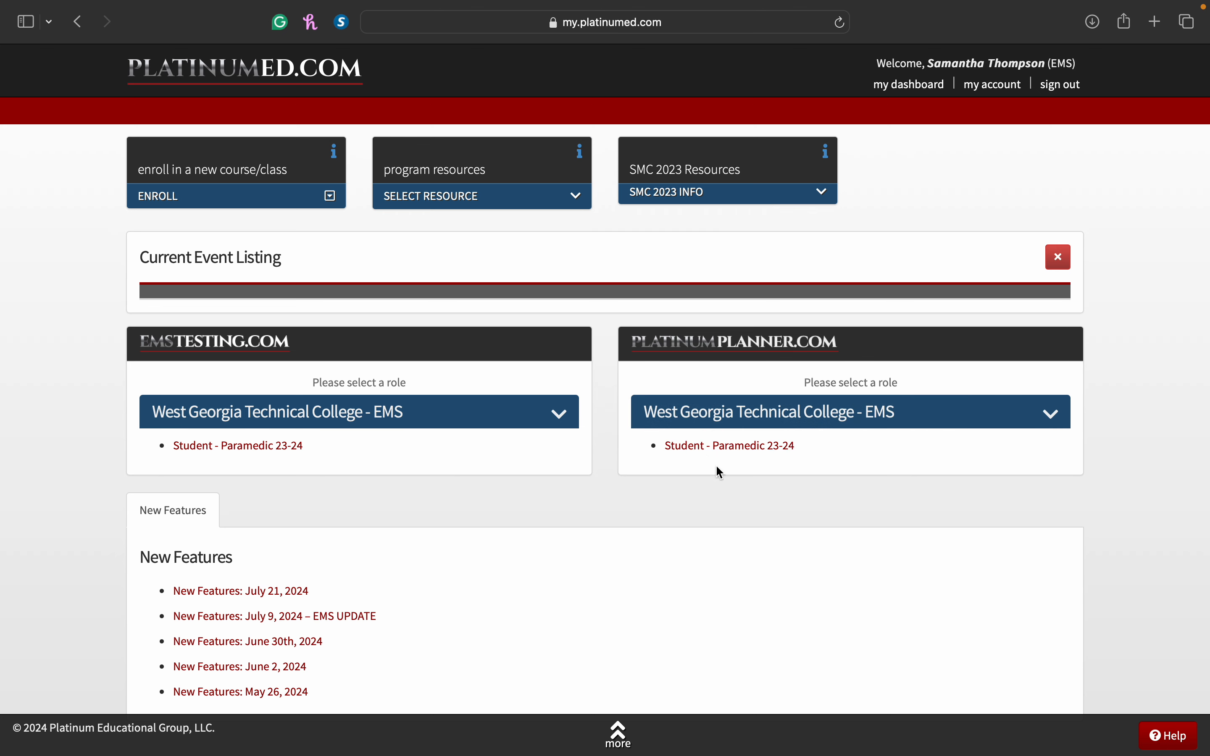
- Enter PlatinumPlanner under the West Georgia Technical College "Student - Paramedic 23-24" role and open My Opportunities
click(771, 452)
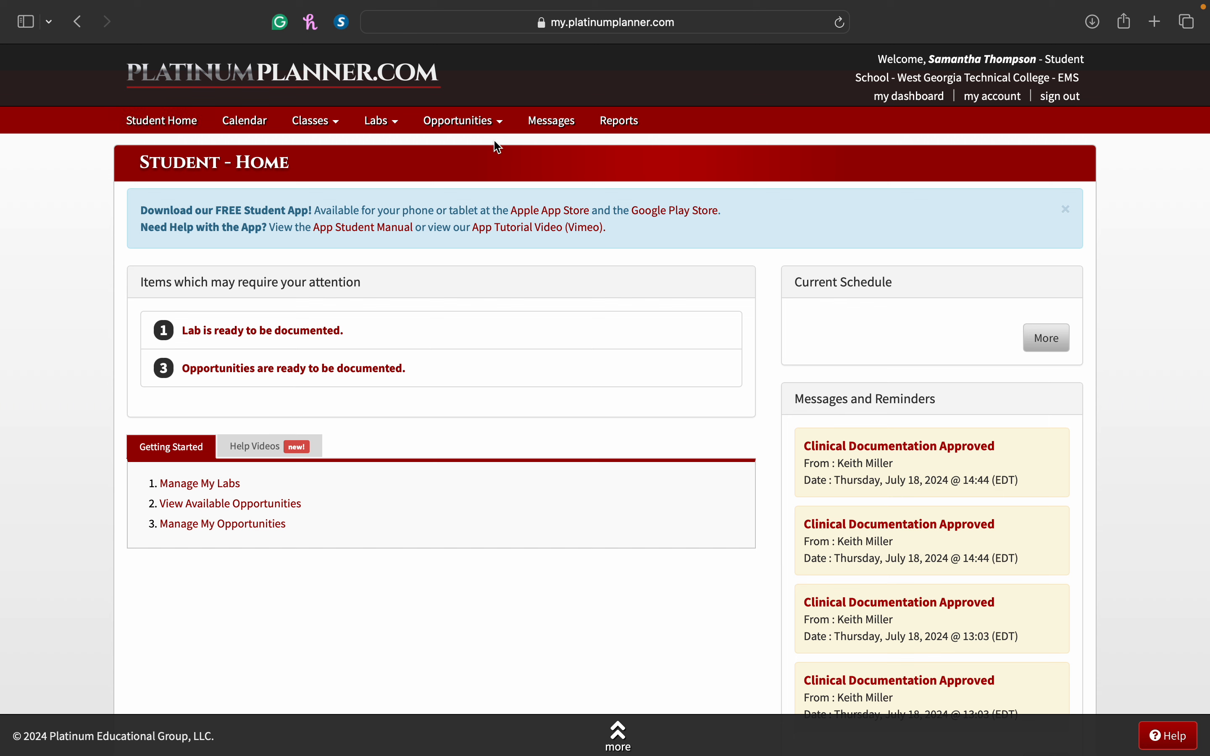
click(484, 125)
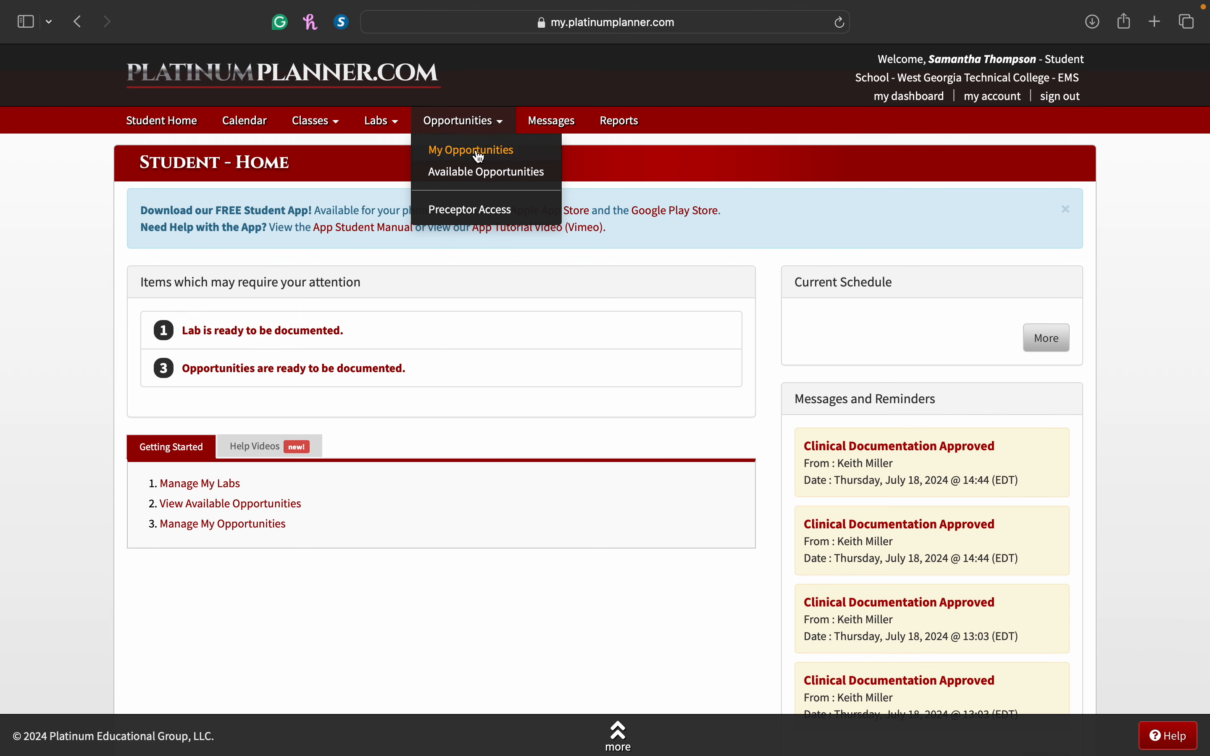
click(479, 157)
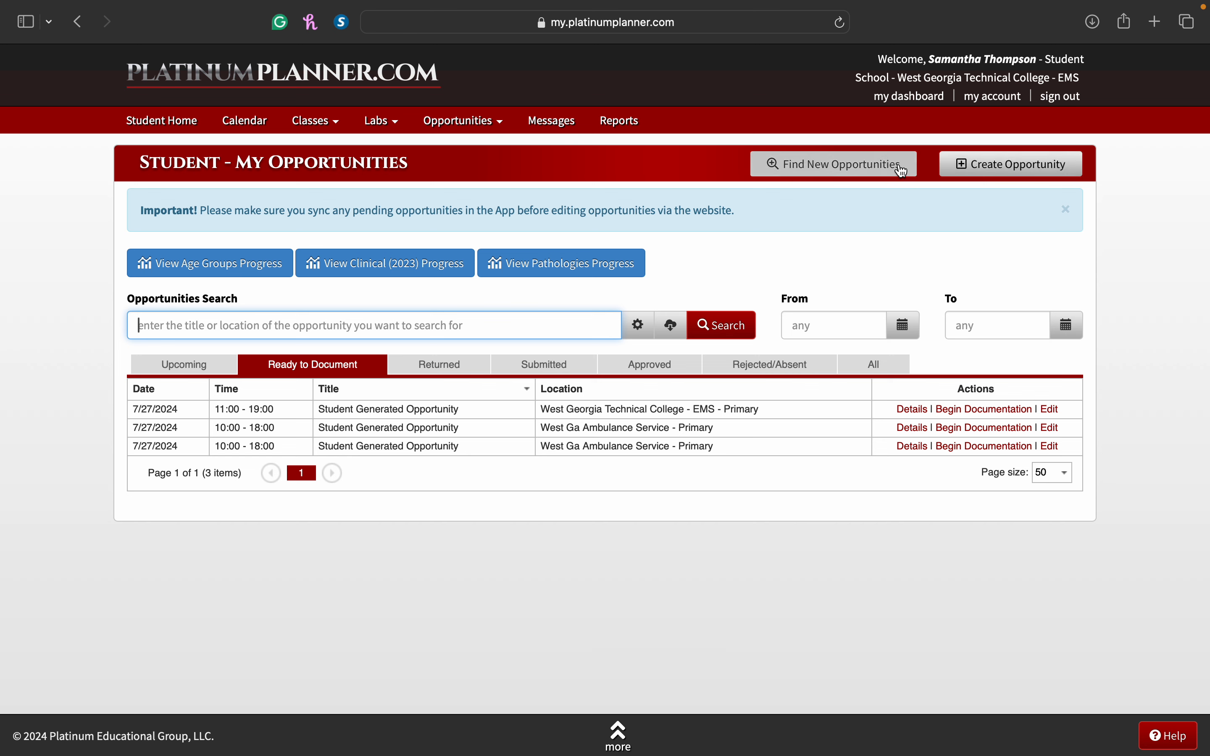
- Start a new student opportunity and enter the description "wgas 46 12 hr shift"
click(845, 165)
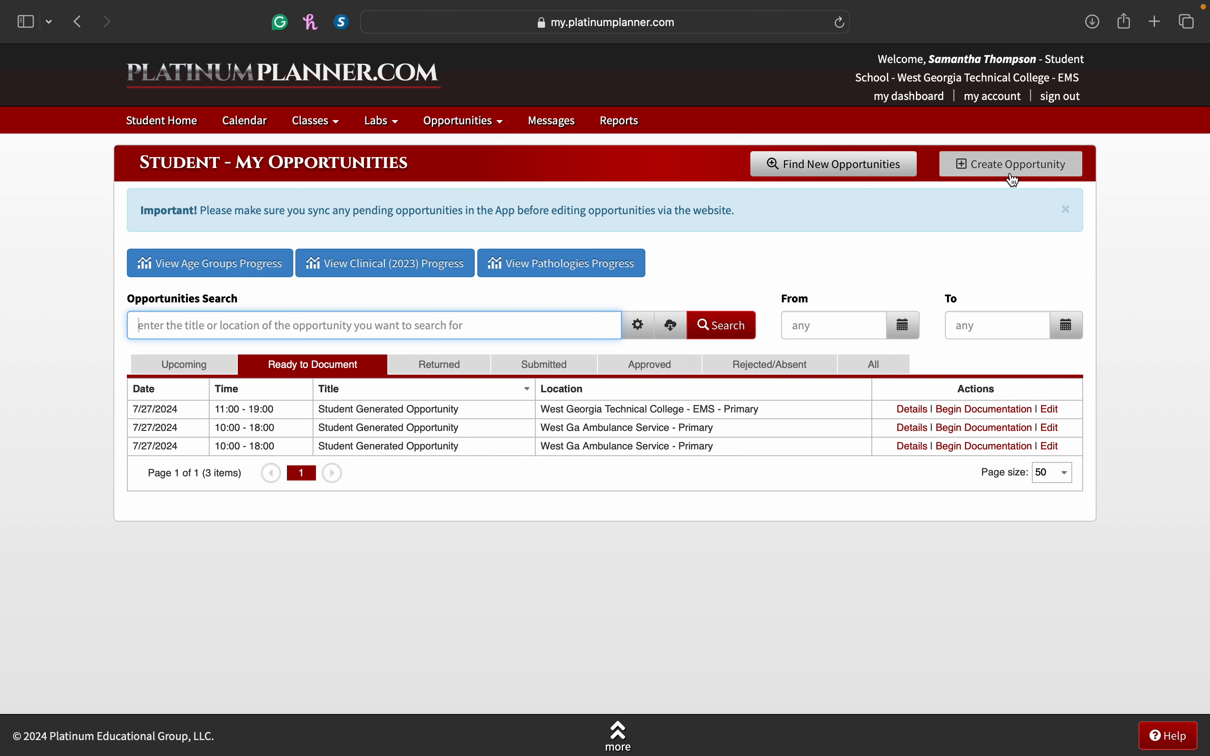
click(1020, 164)
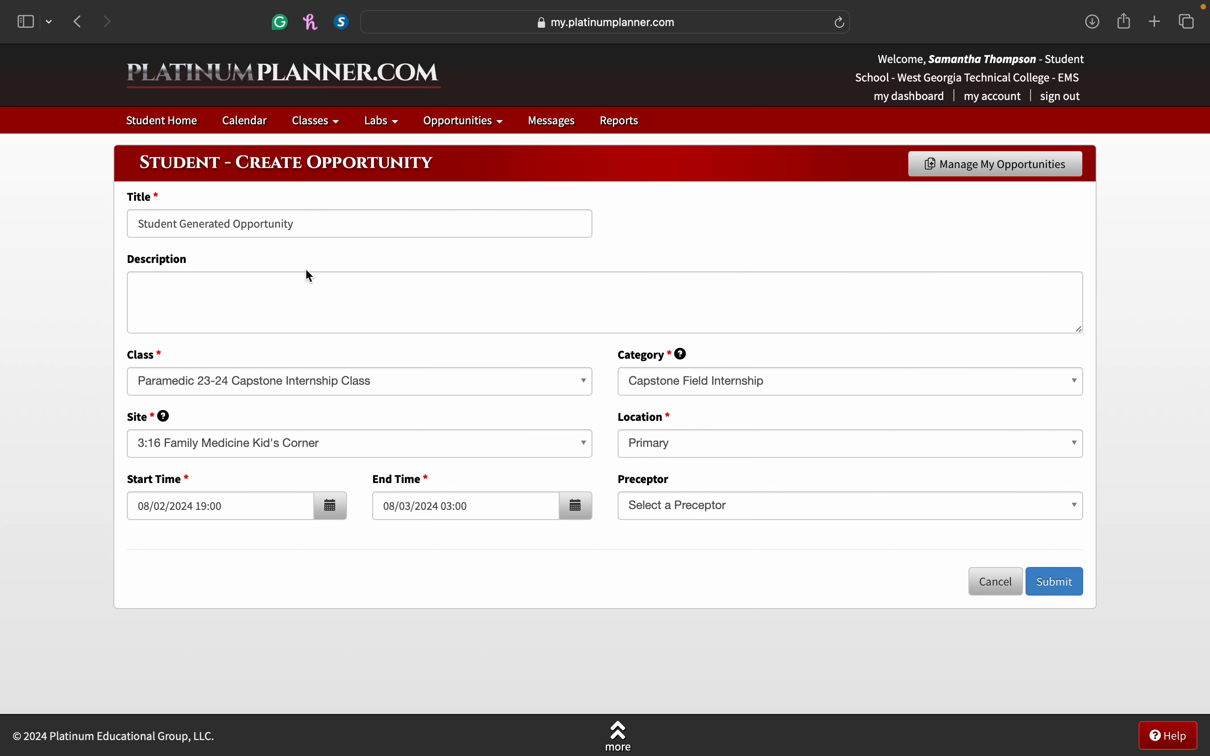
click(281, 307)
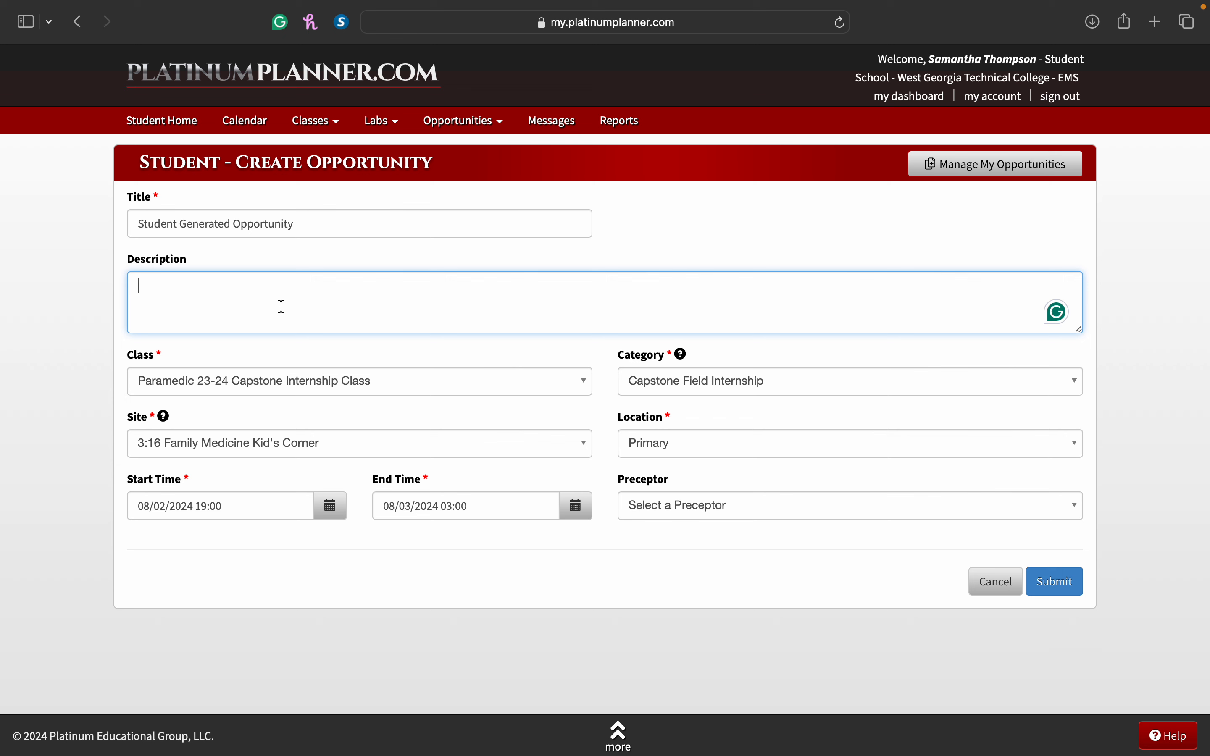
text(wgas 46)
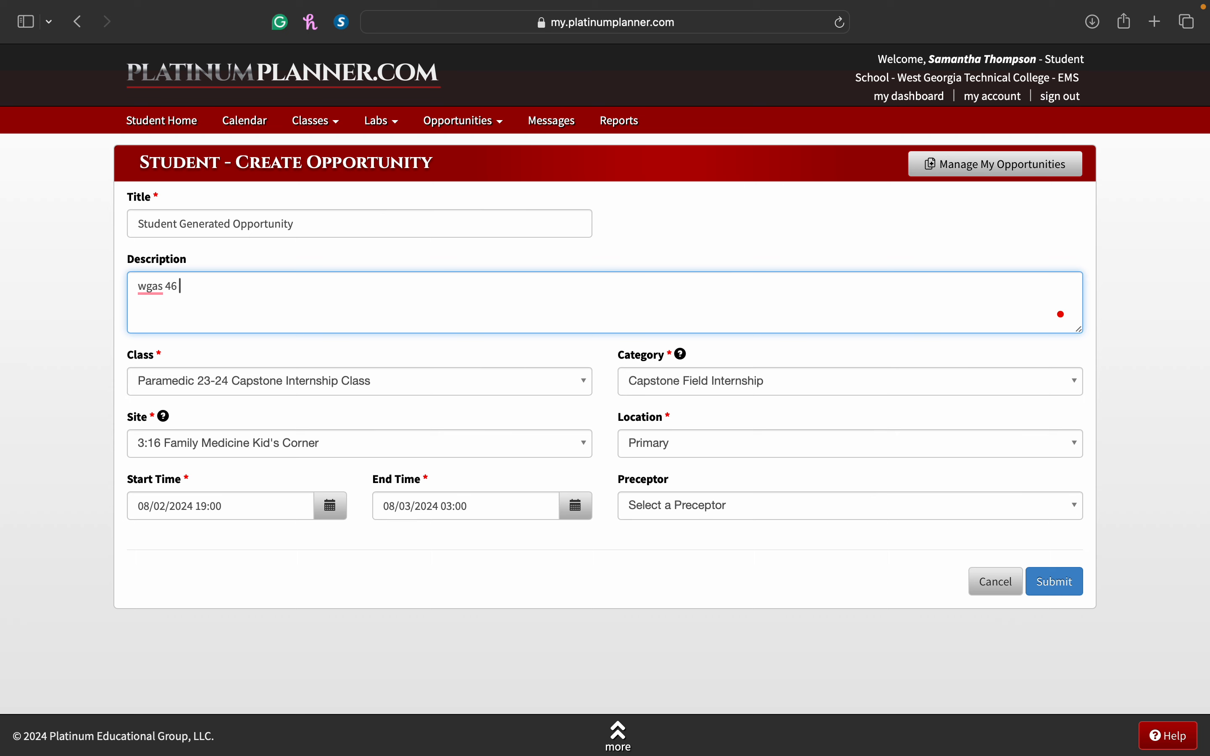
text( 12 hr shift)
- Set the class to Paramedic 23-24 Clinical/Field Experience Class and the site to West Ga Ambulance Service
click(291, 393)
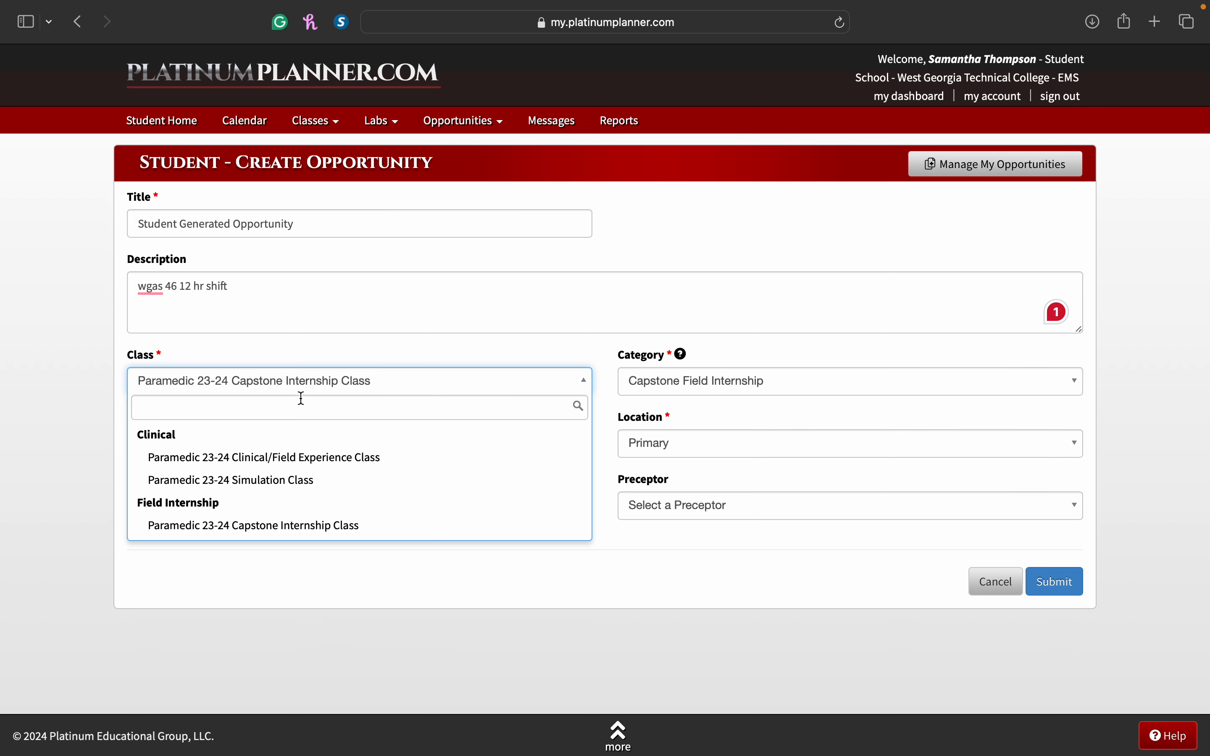
click(306, 458)
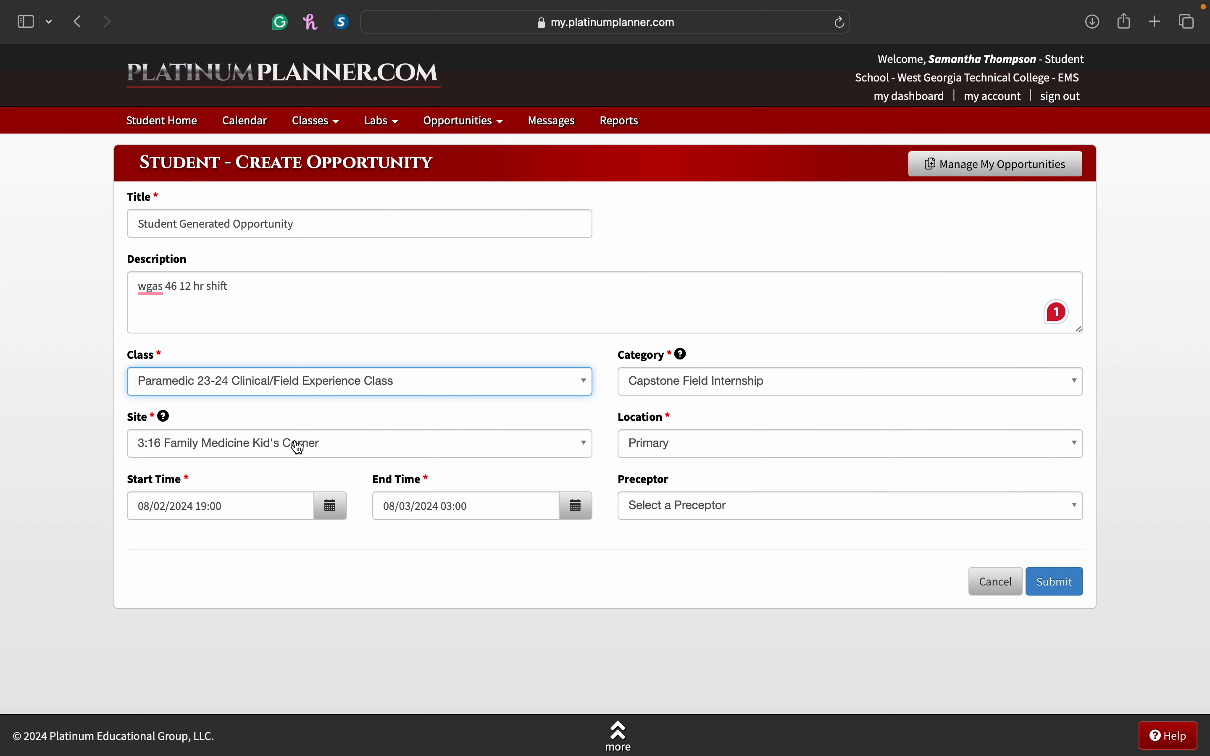
click(295, 443)
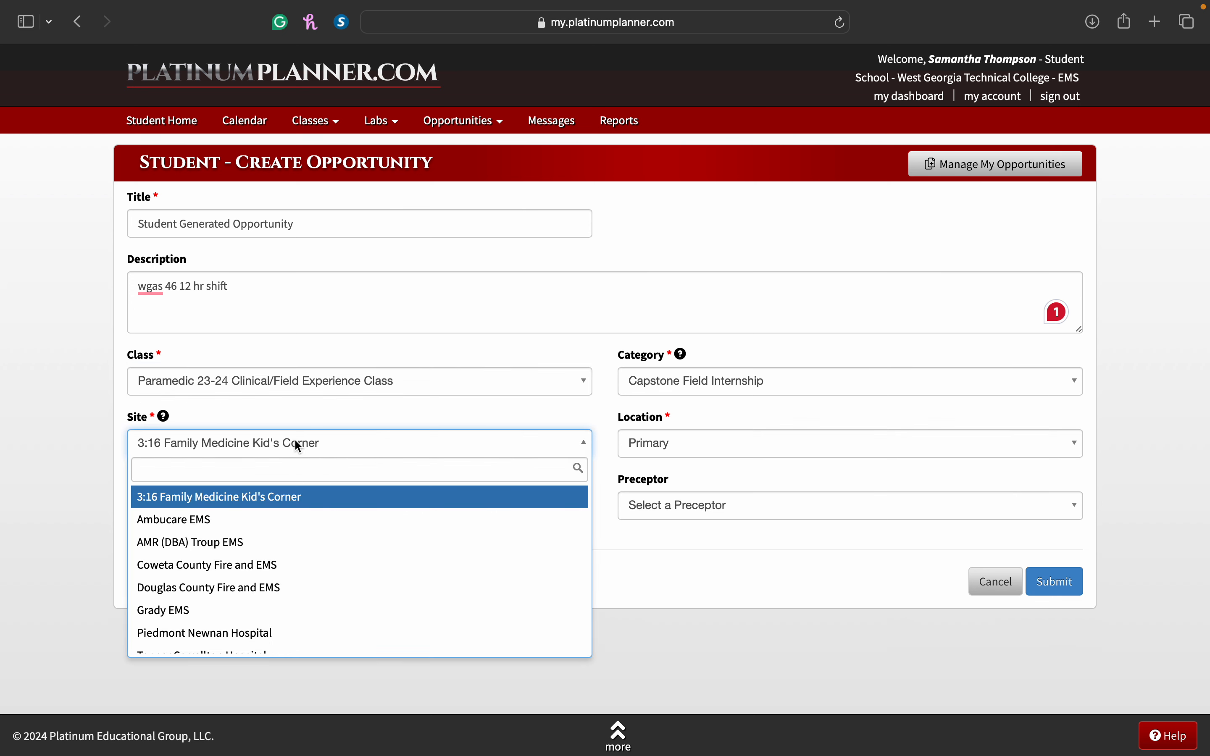
text(wes)
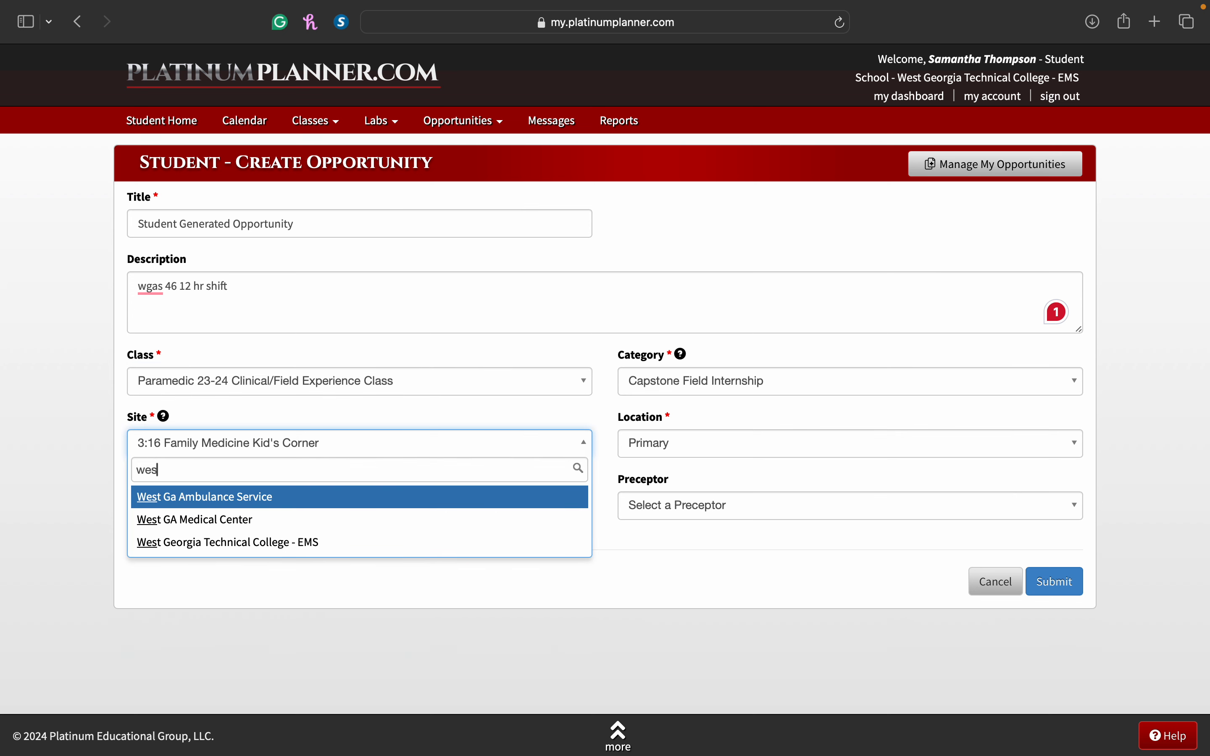
click(279, 502)
click(323, 449)
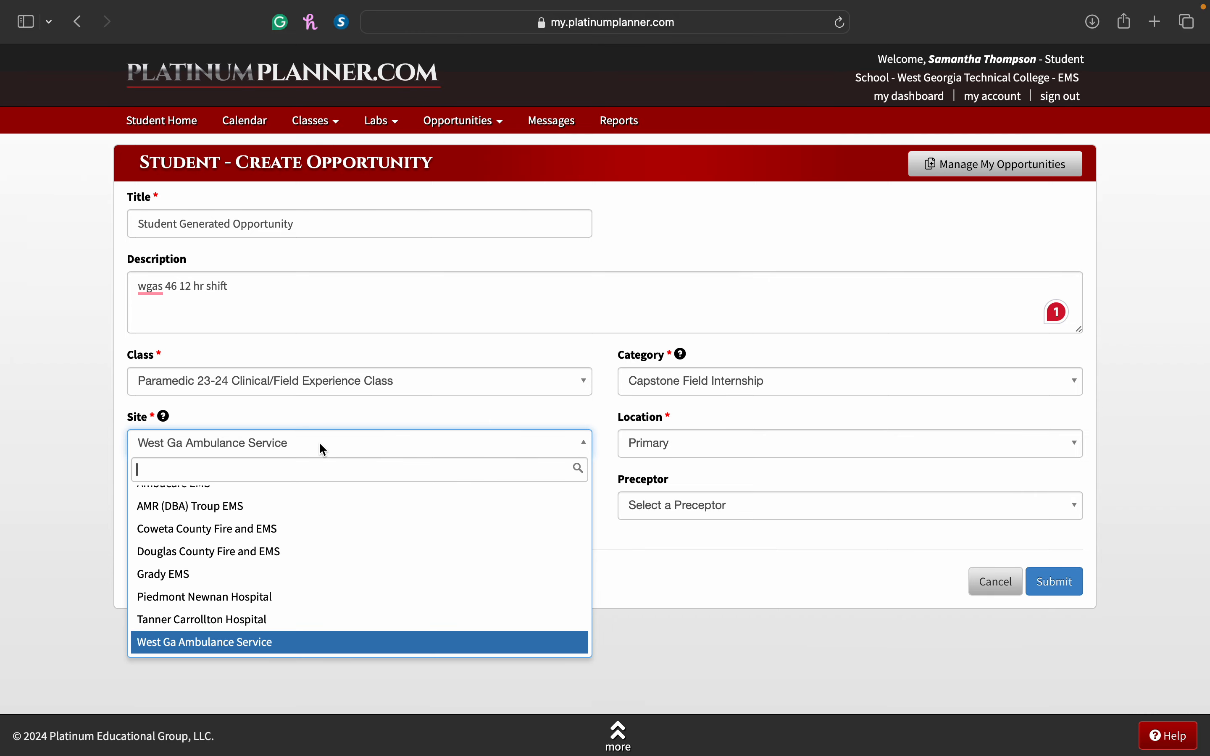
scroll(320, 536, up, 3)
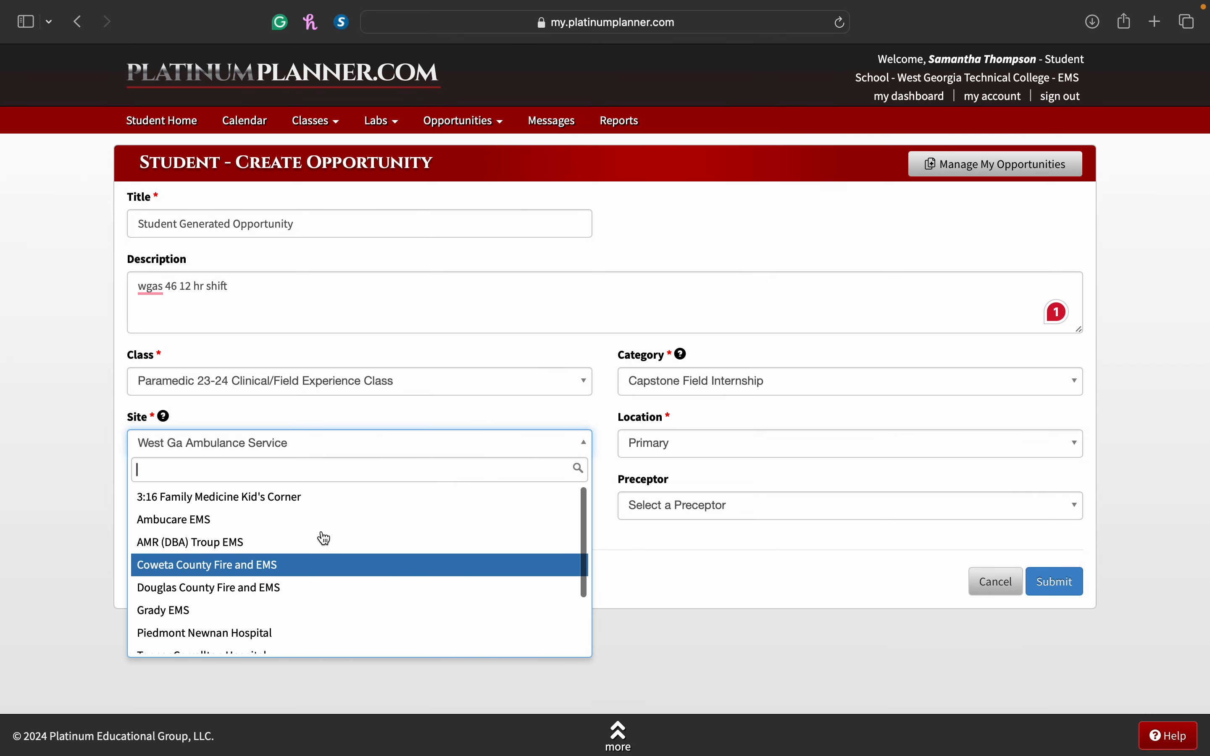
scroll(322, 538, down, 3)
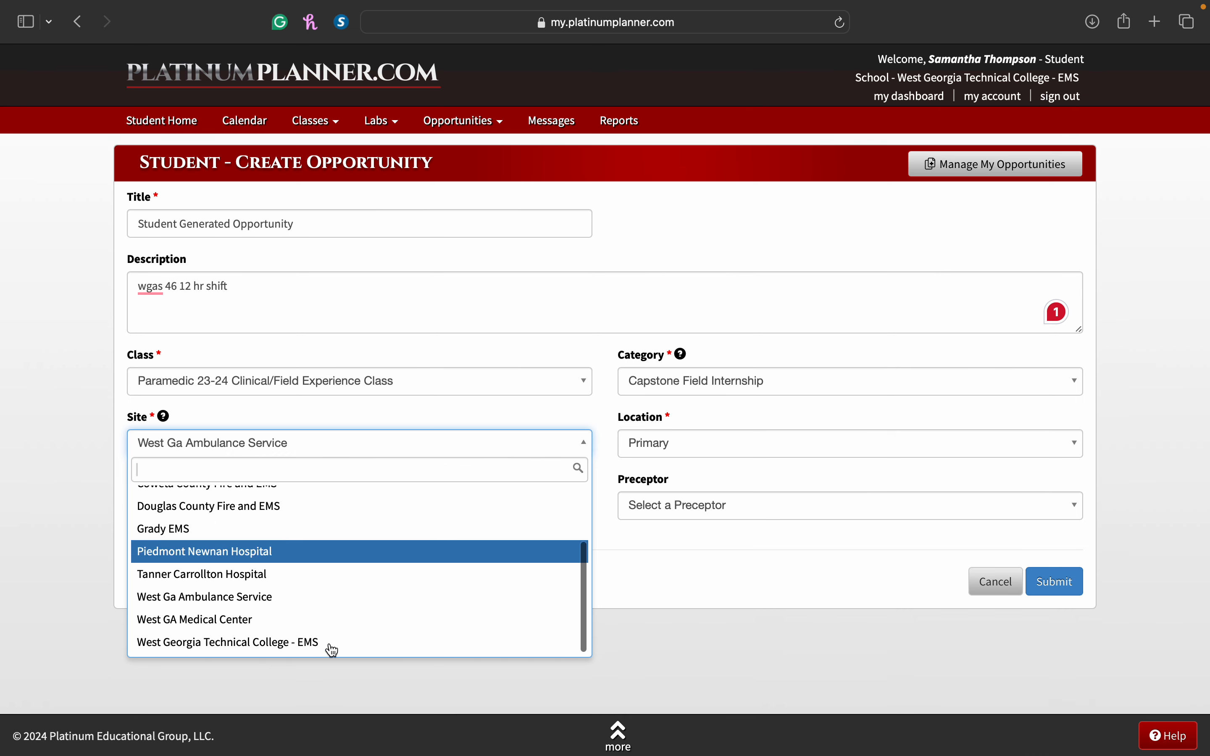
click(323, 694)
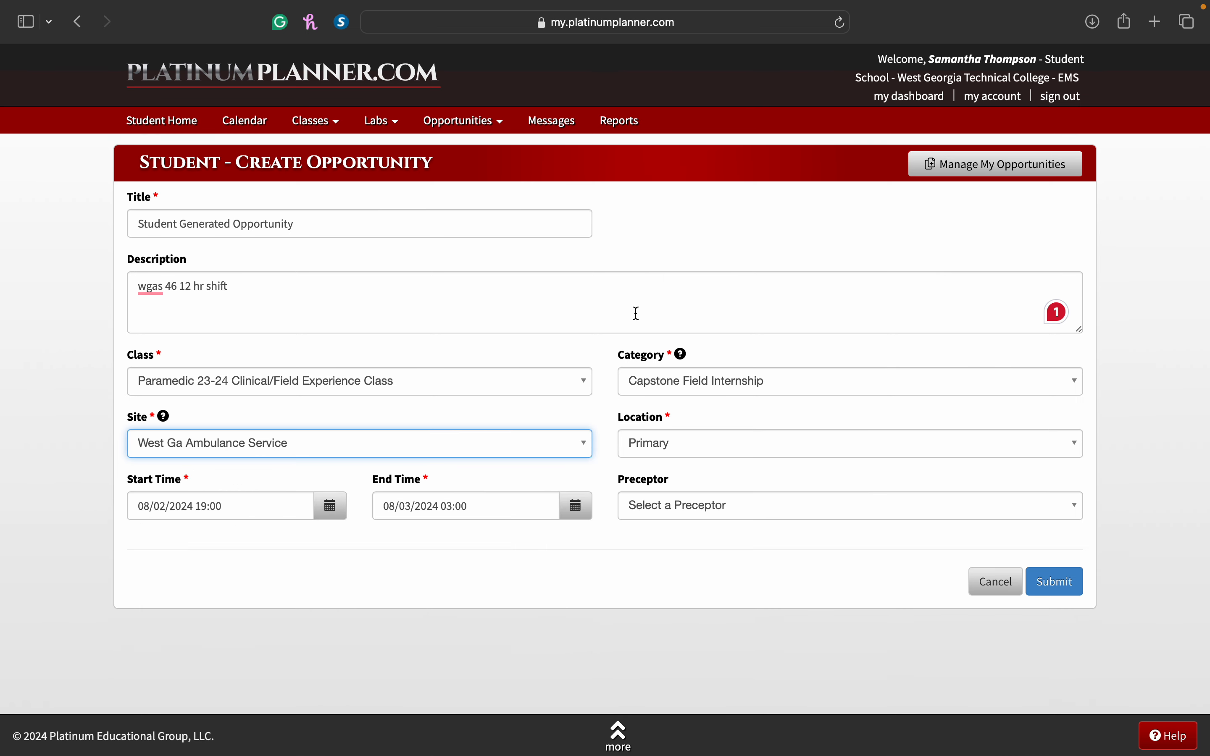
- Set the opportunity's category to EMS Field Experience and choose Primary as the location
click(708, 381)
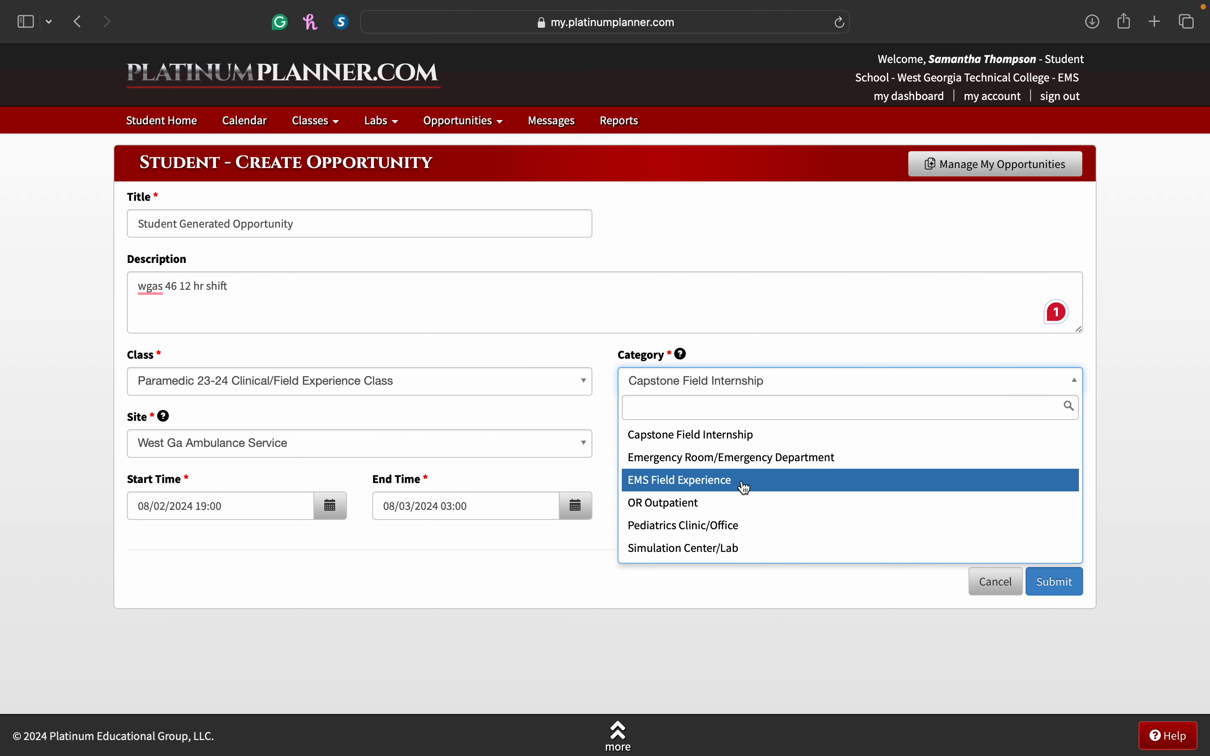
click(699, 488)
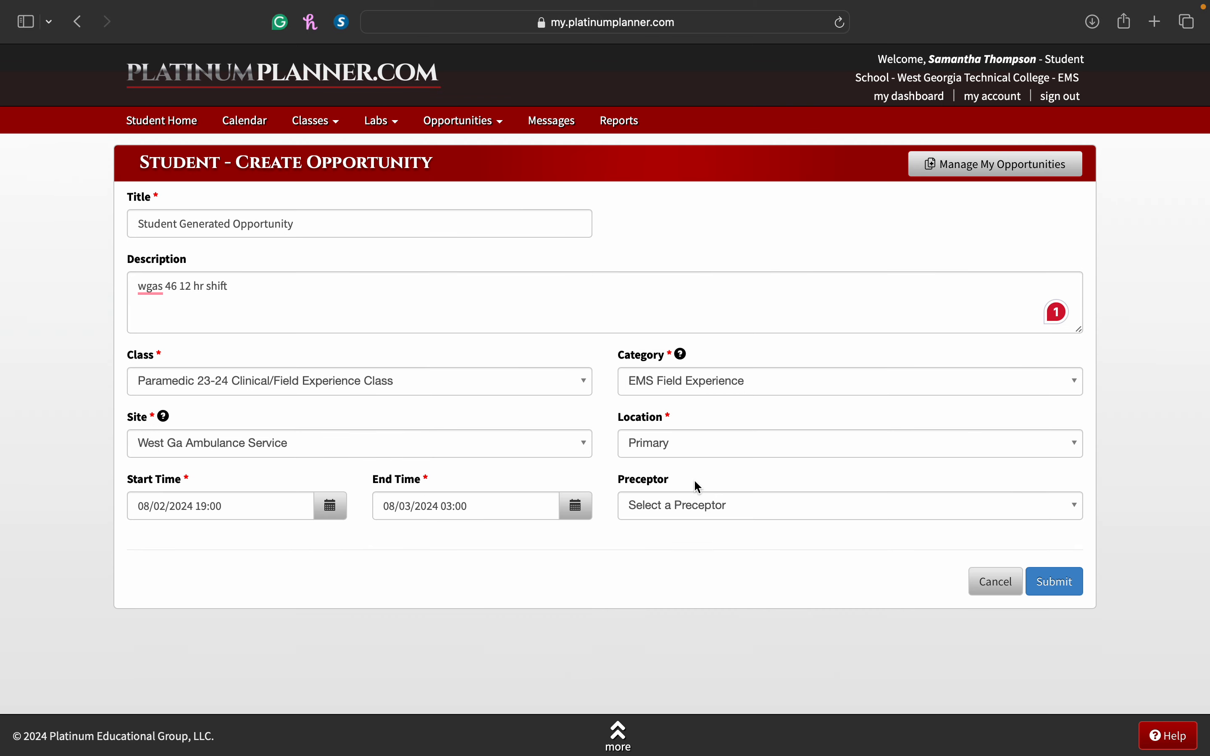
click(697, 445)
click(701, 501)
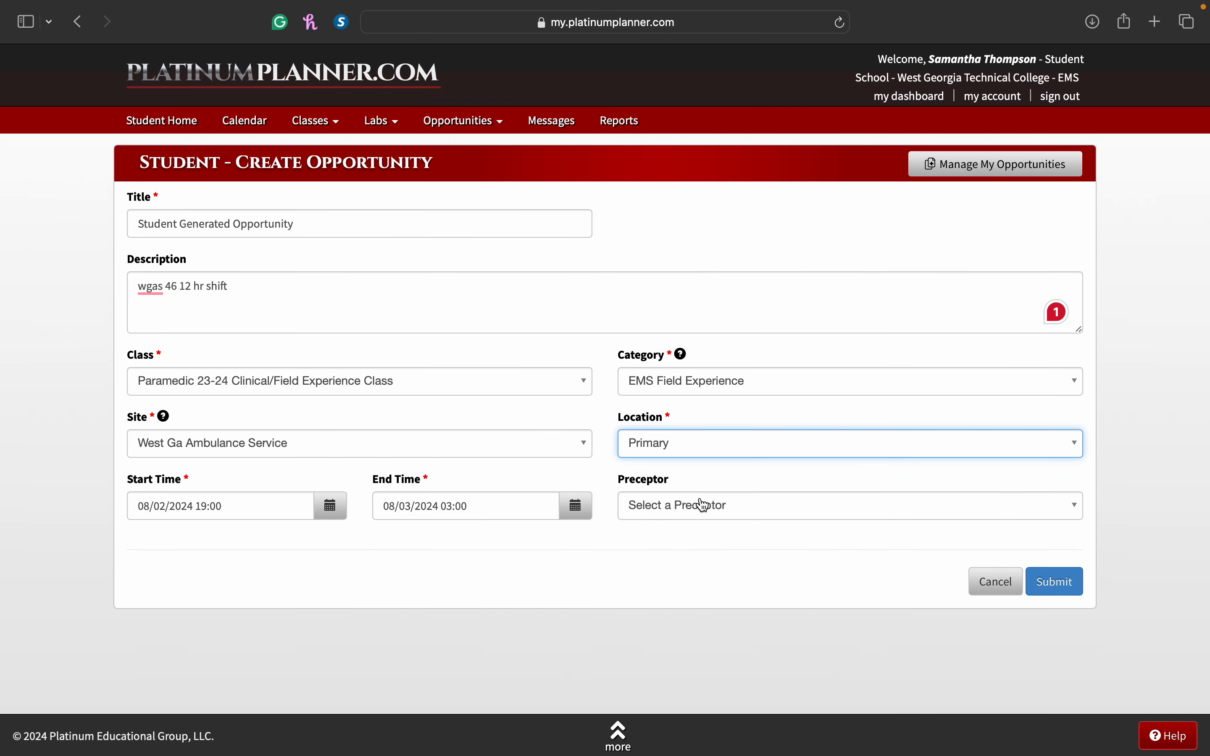
- Assign the West Ga Ambulance Service preceptor who shares the signed-in student's name, and submit the opportunity
click(699, 510)
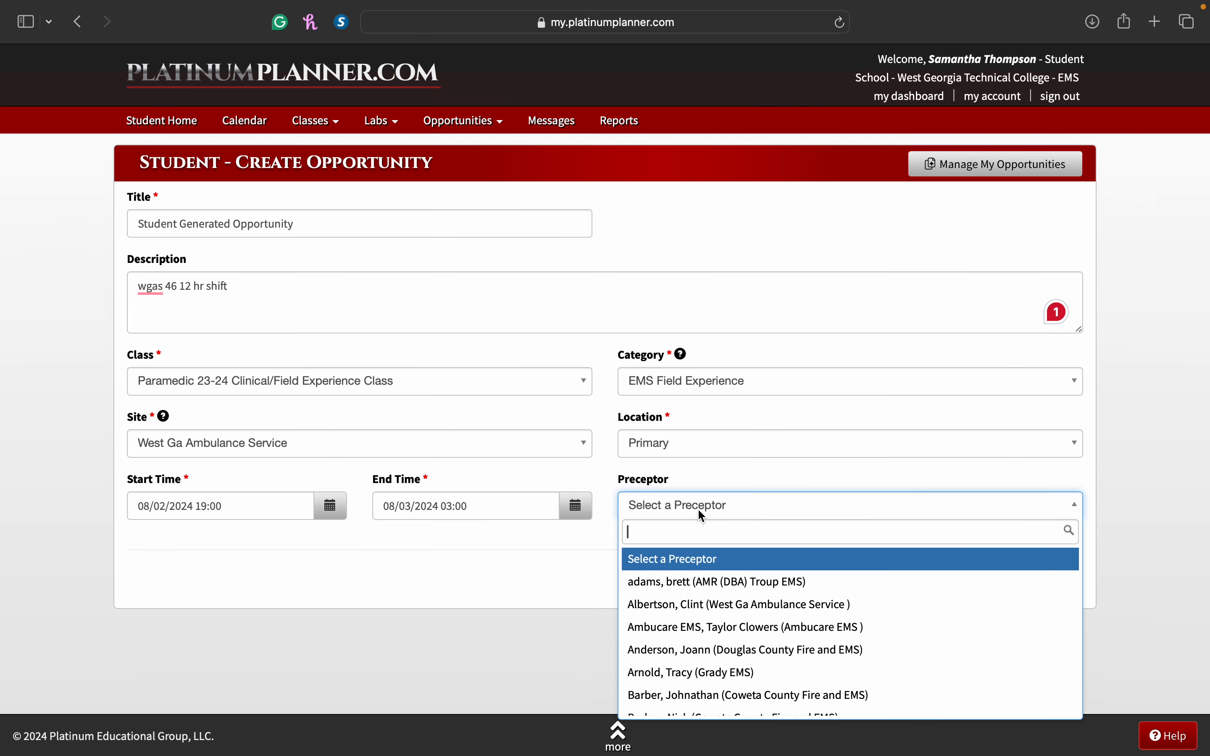
text(sa)
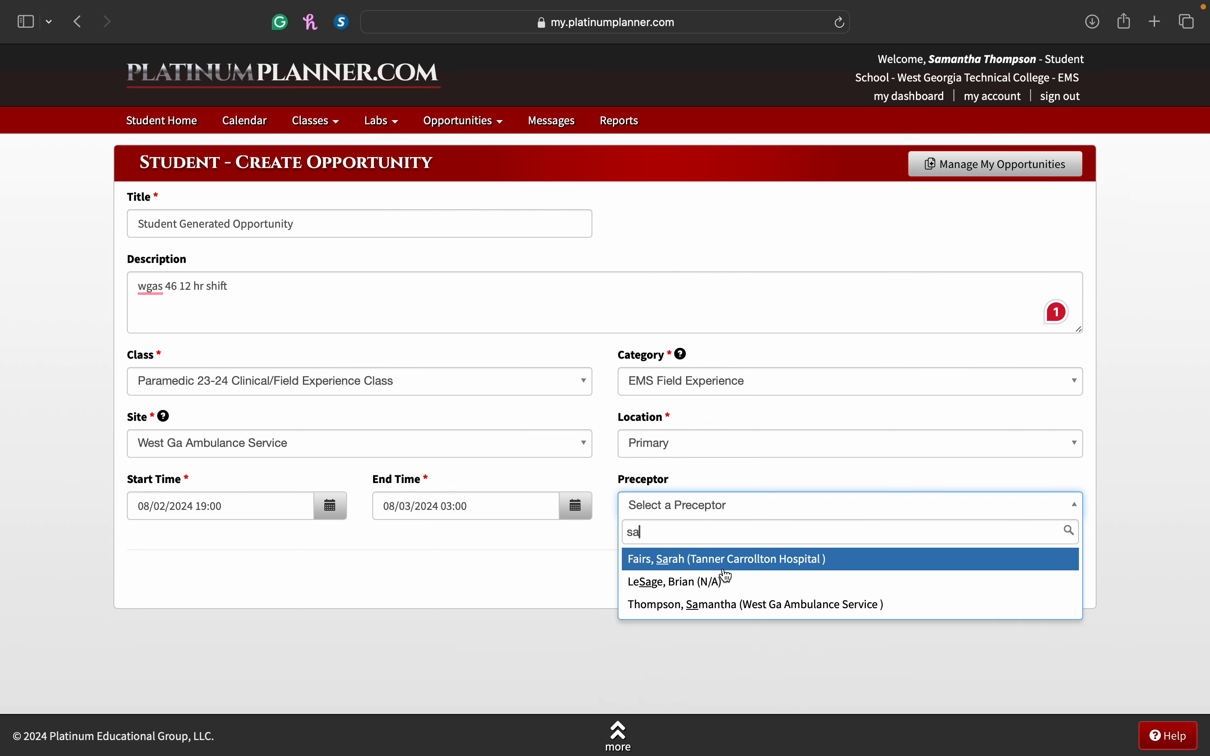
click(730, 605)
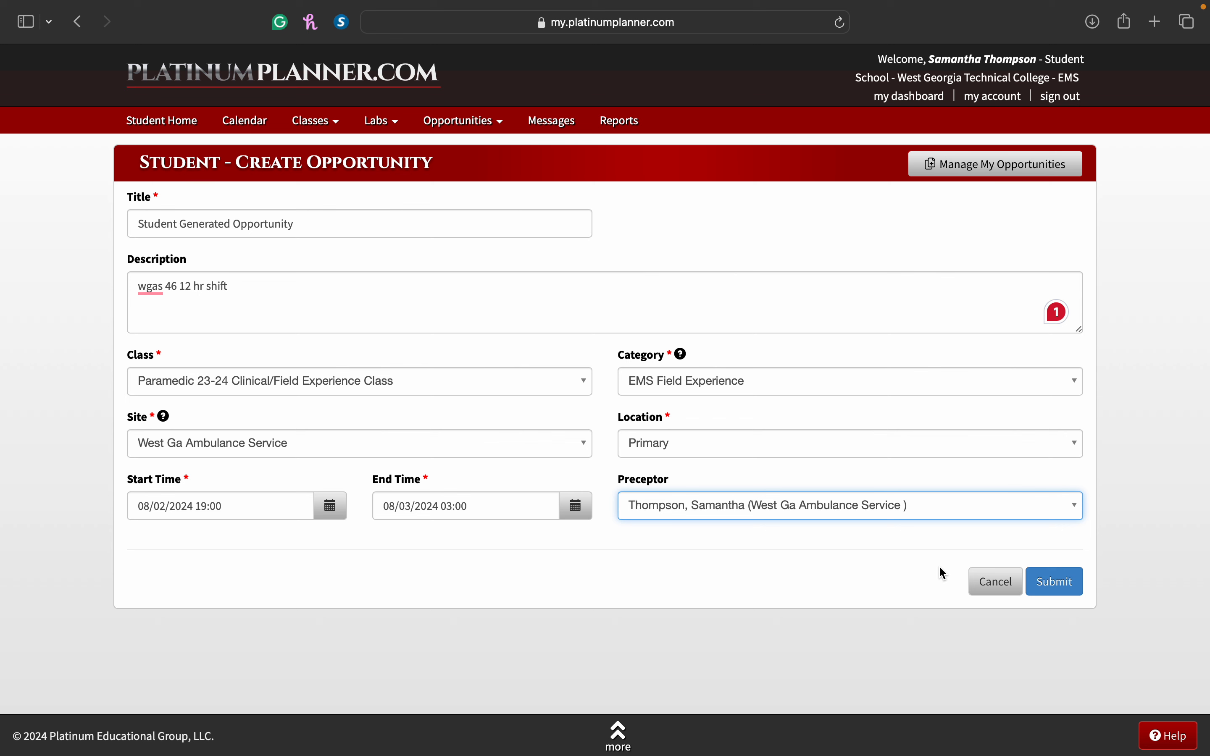
click(1073, 598)
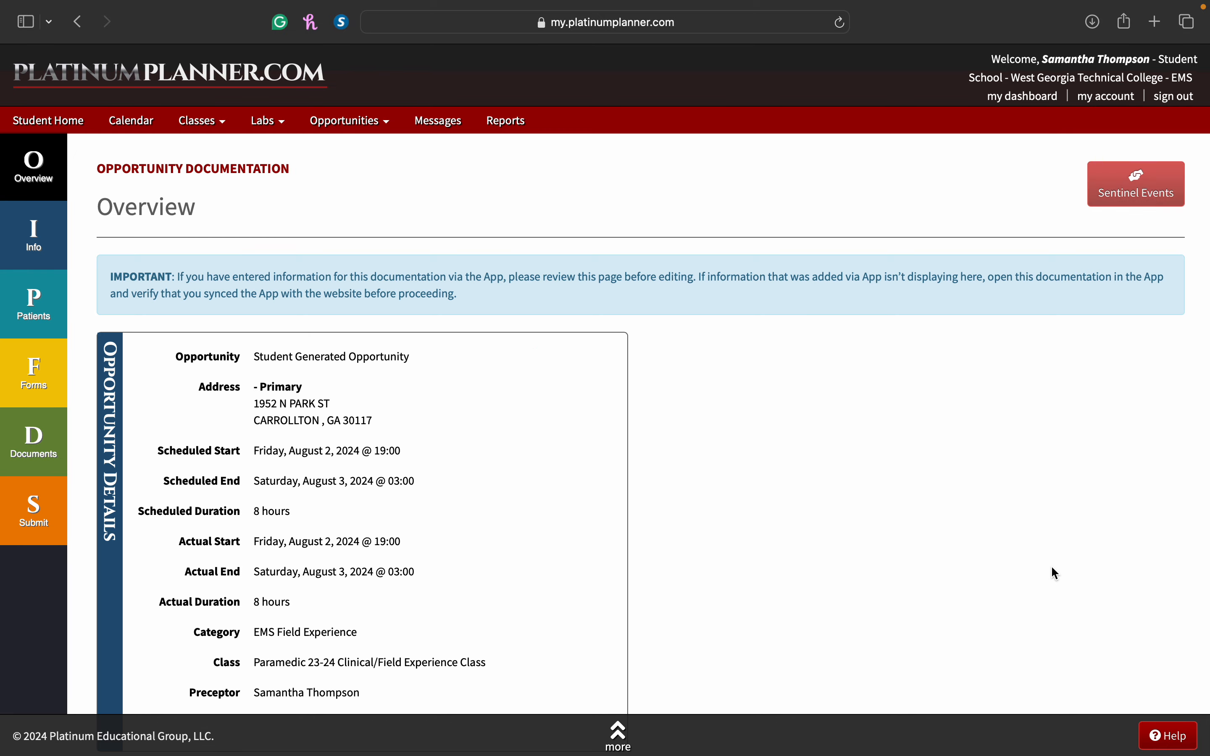
- Examine the opportunity details, patients, forms and documents sections of the documentation overview
scroll(1051, 565, down, 3)
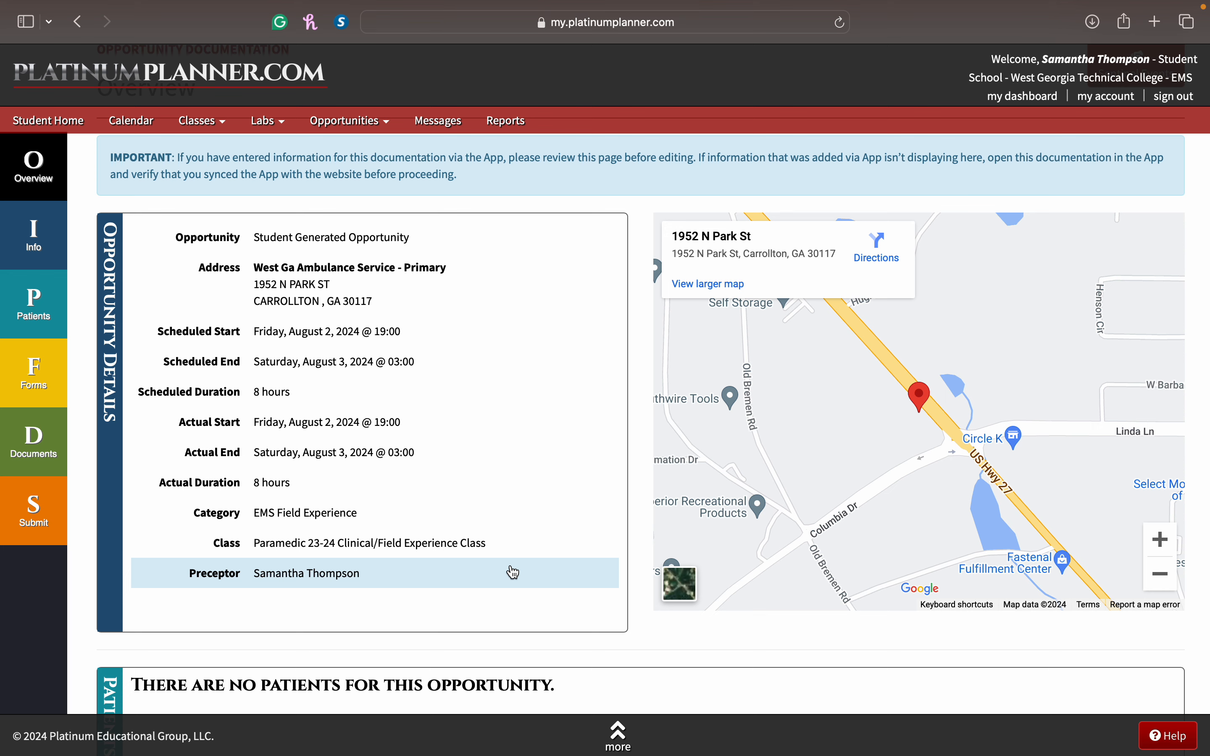
scroll(513, 572, down, 3)
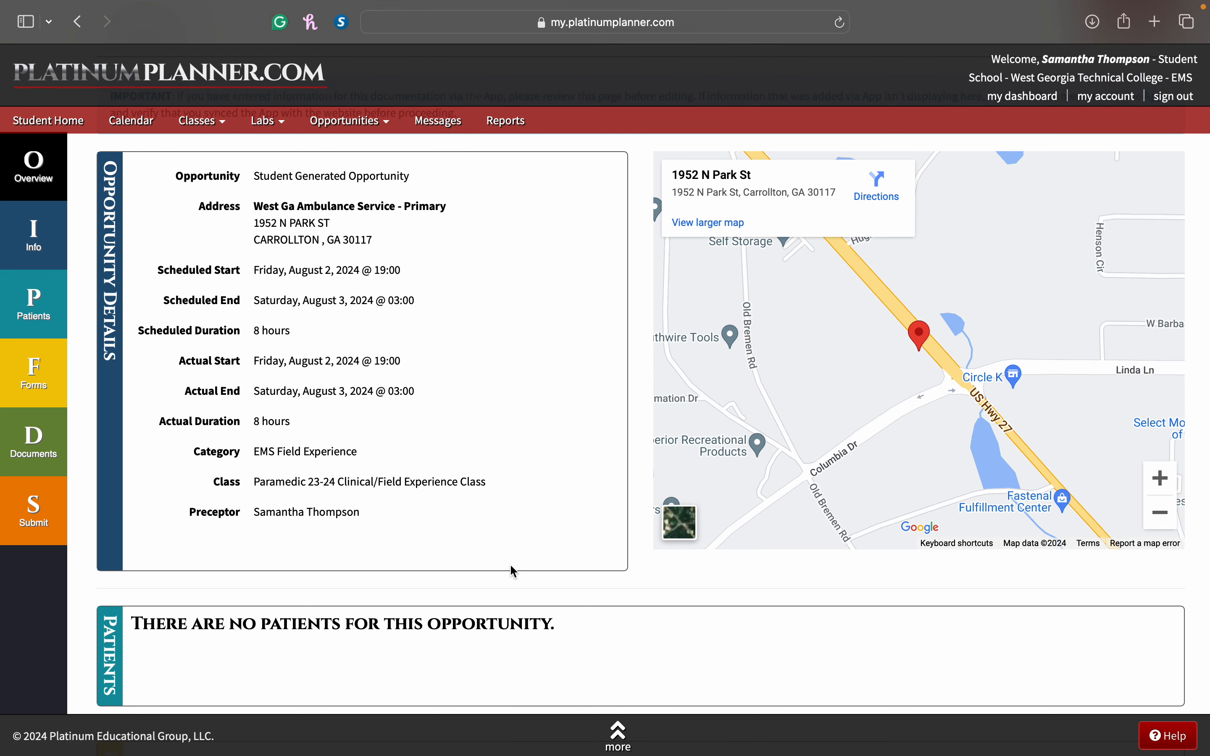
scroll(510, 565, down, 5)
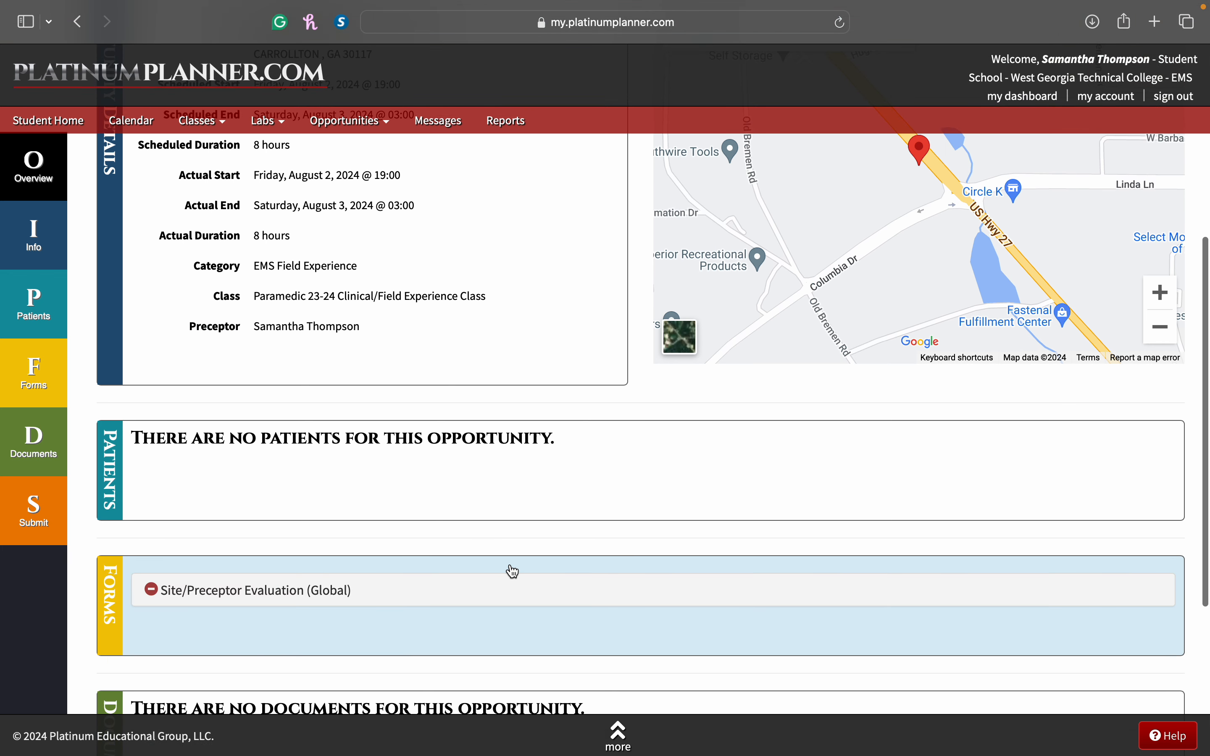
scroll(513, 572, up, 11)
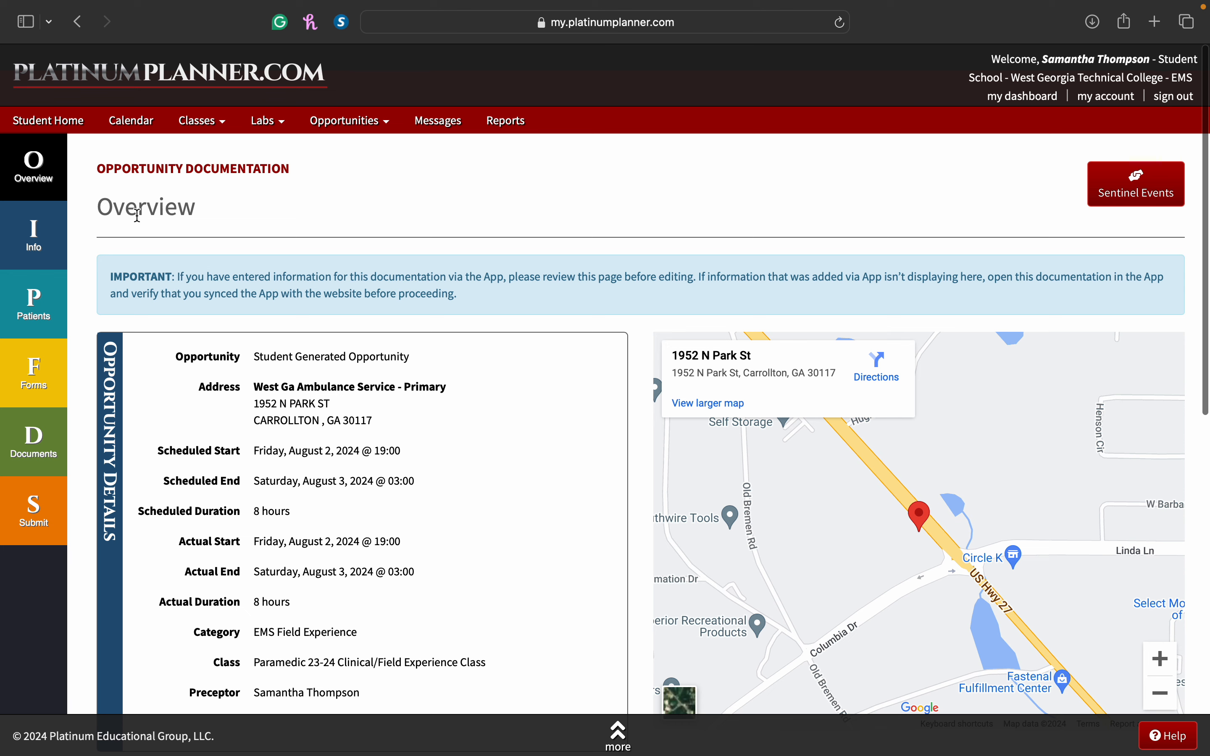
click(61, 179)
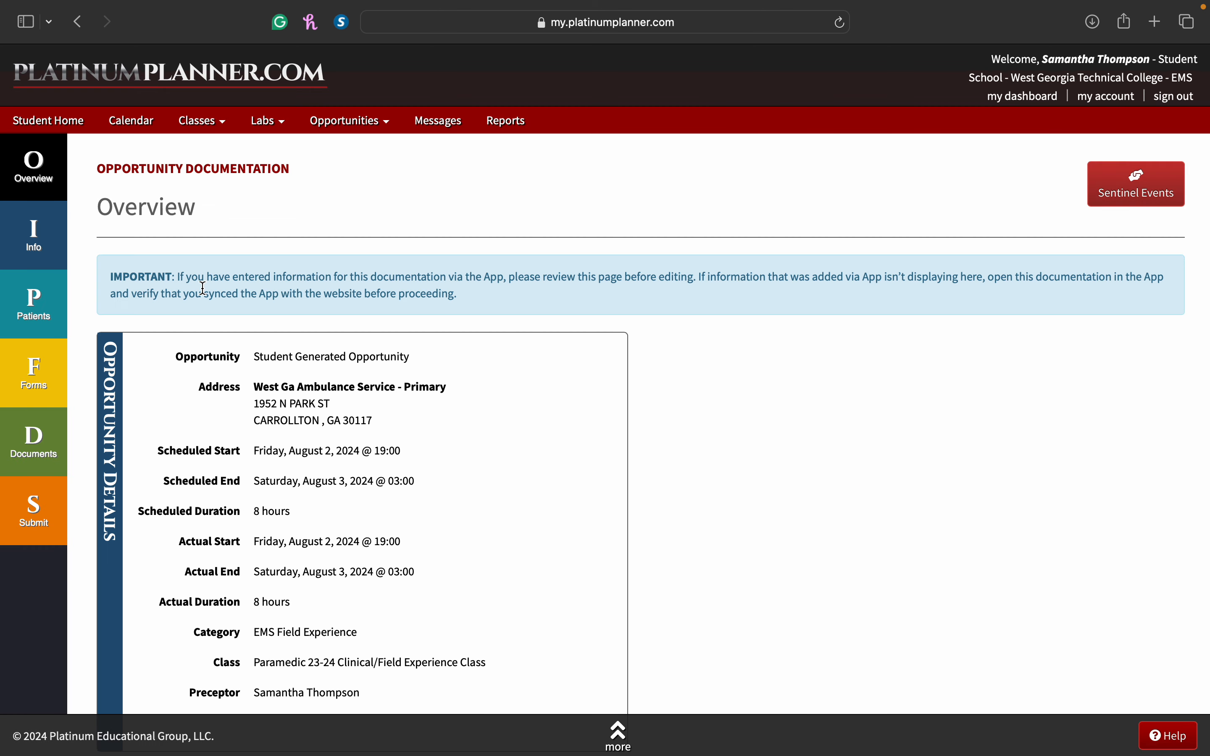
scroll(575, 538, down, 4)
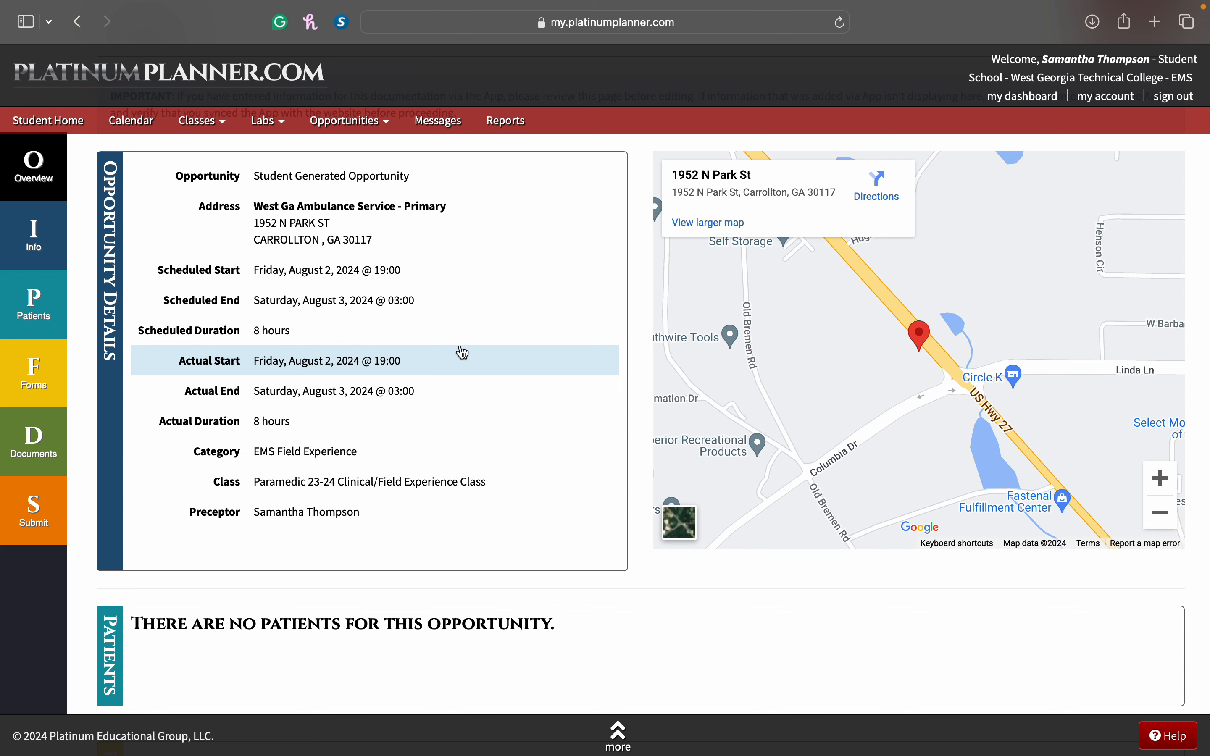
scroll(463, 353, up, 2)
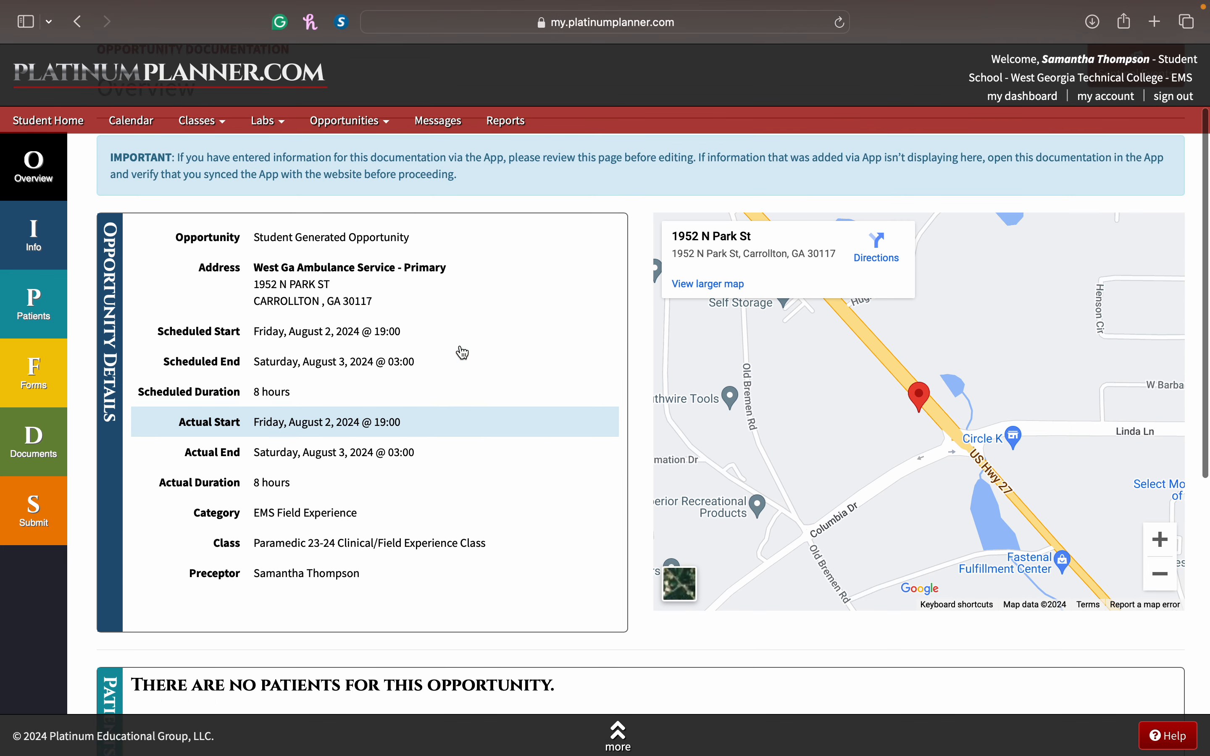
- Open the opportunity's shift information and look through the list of preceptors that can be assigned
click(48, 247)
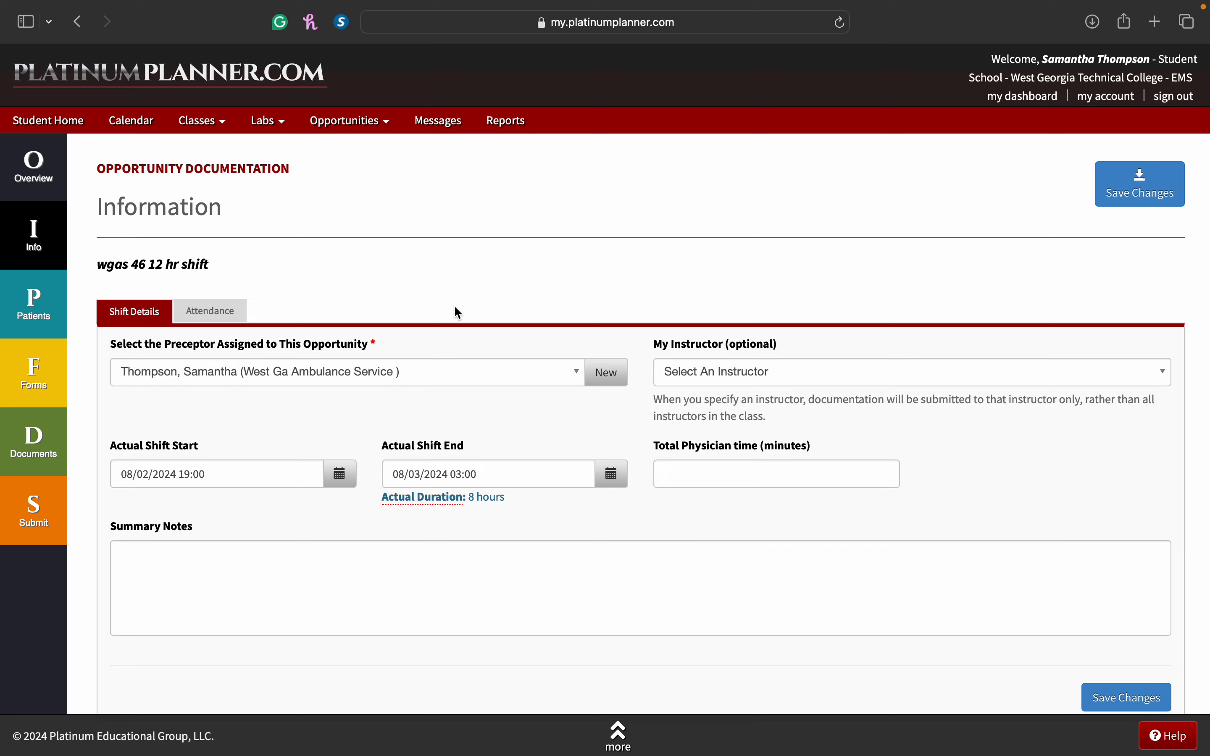
click(438, 375)
scroll(435, 440, up, 2)
scroll(435, 460, up, 20)
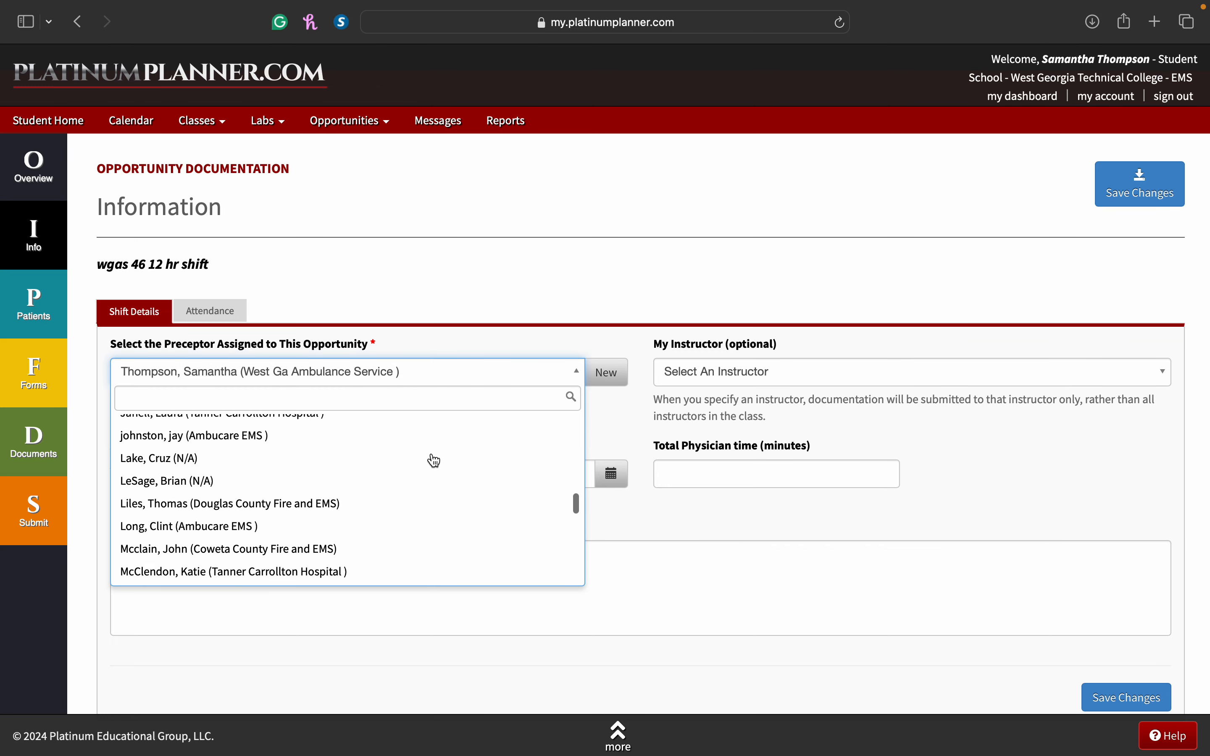
scroll(435, 460, up, 5)
scroll(435, 460, down, 3)
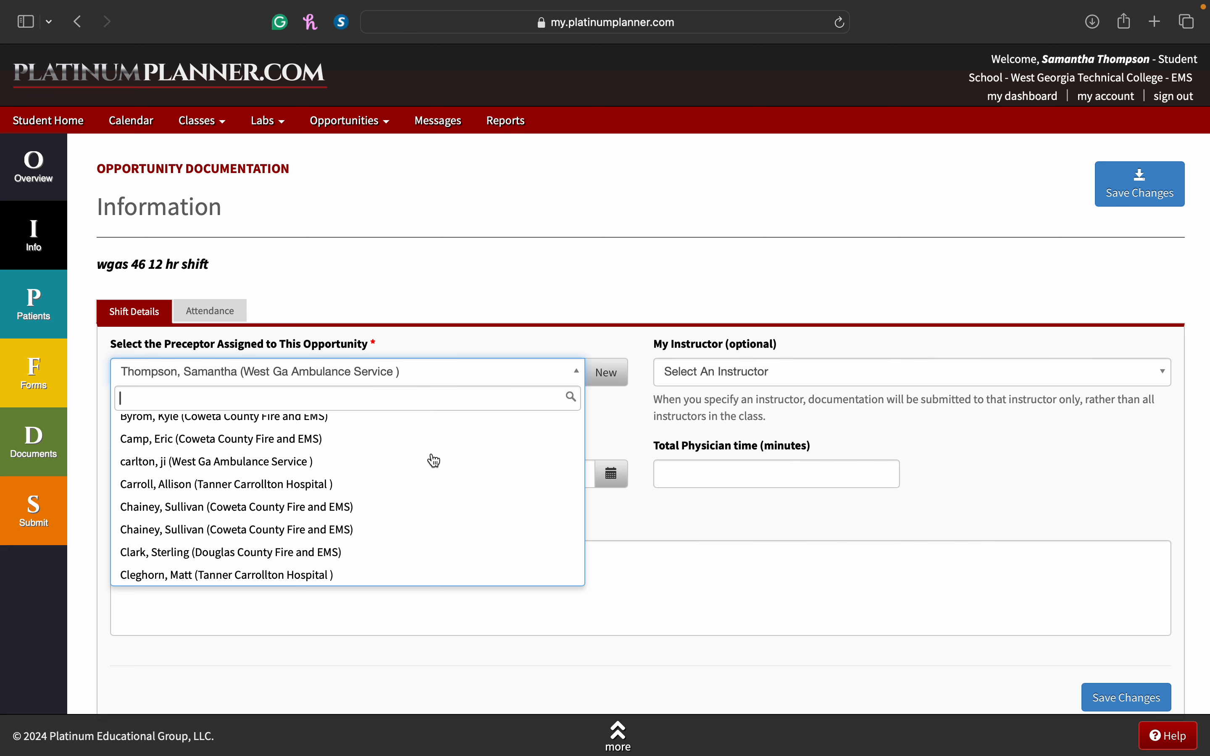
scroll(435, 460, down, 3)
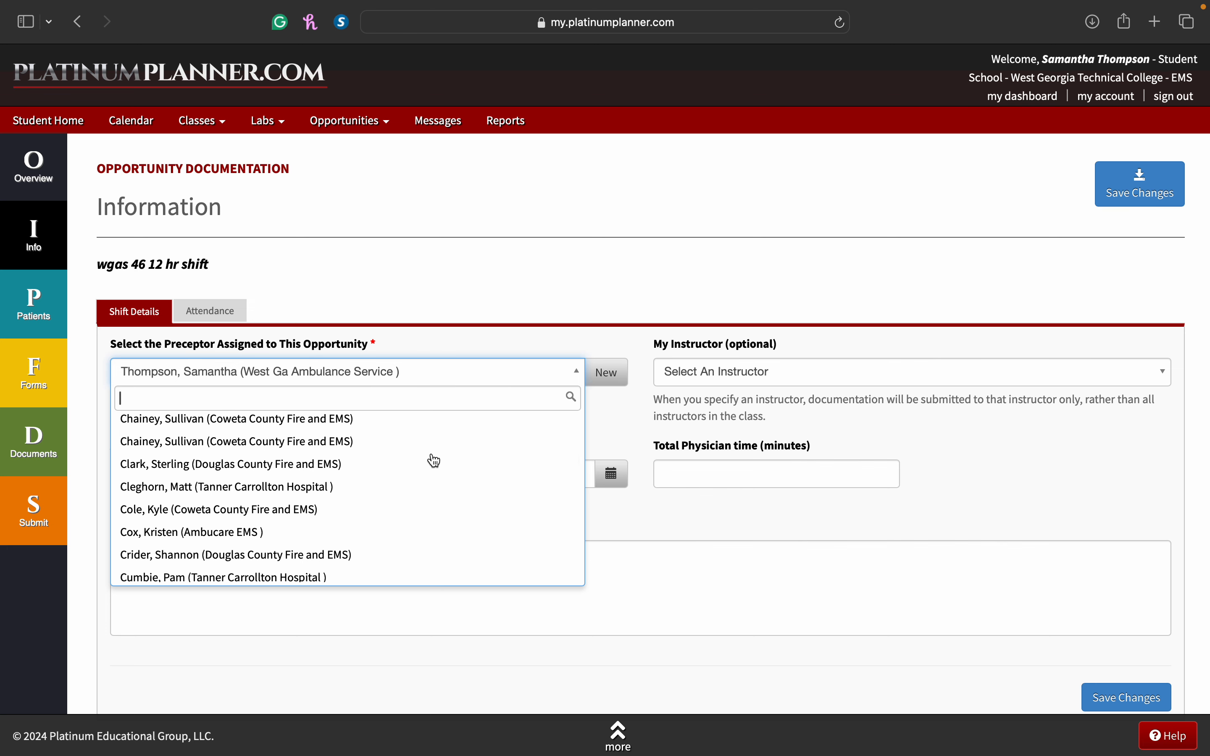
scroll(435, 460, down, 3)
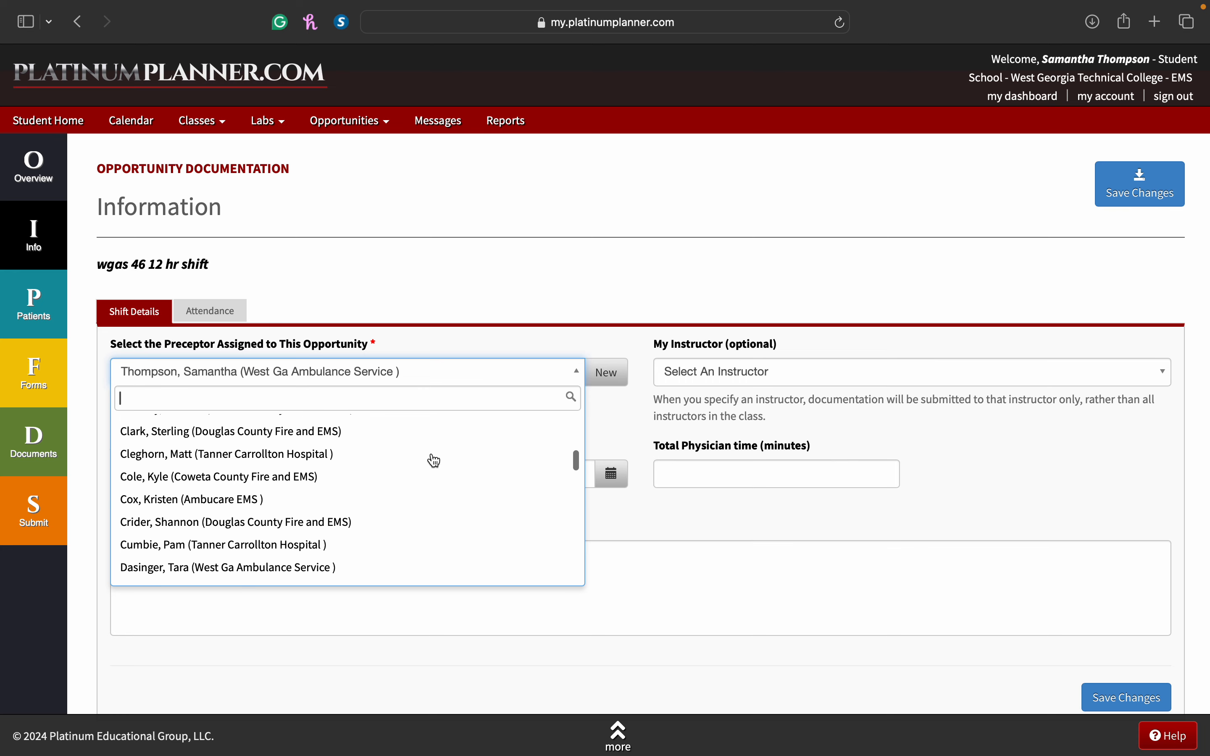
click(611, 376)
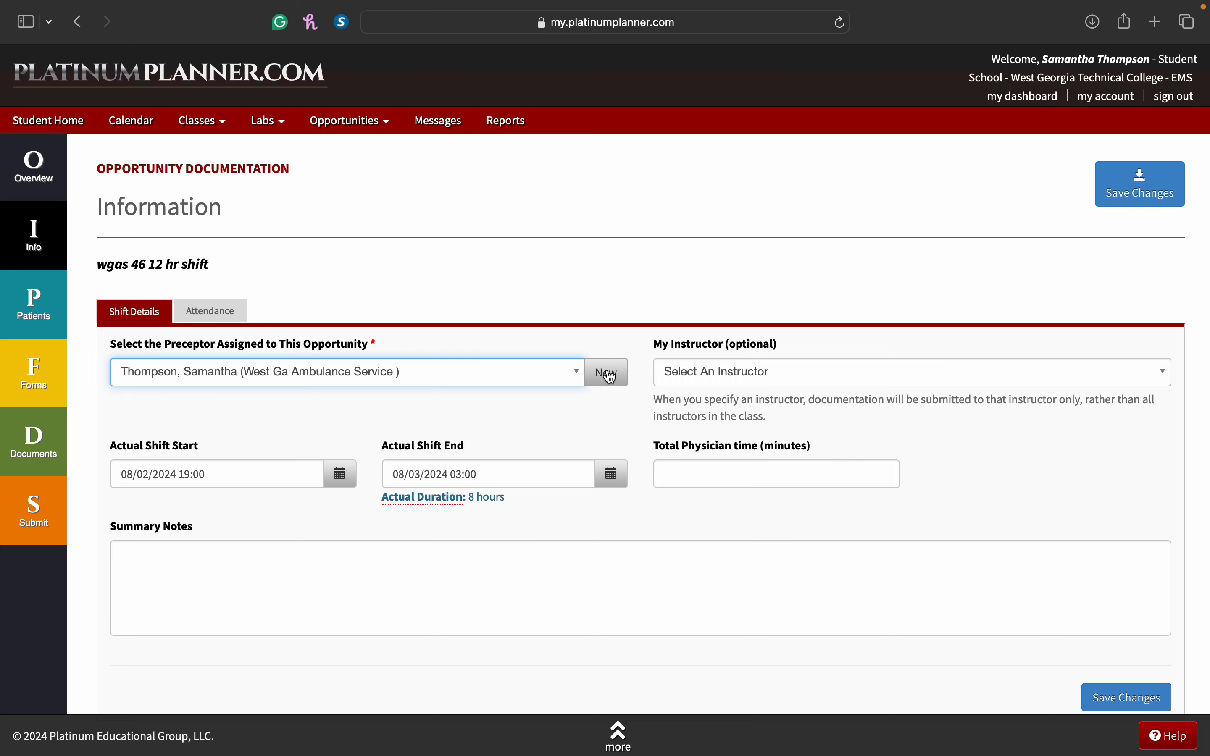
- View the form for creating a new preceptor, and examine the attendance breaks section of the shift information
click(610, 376)
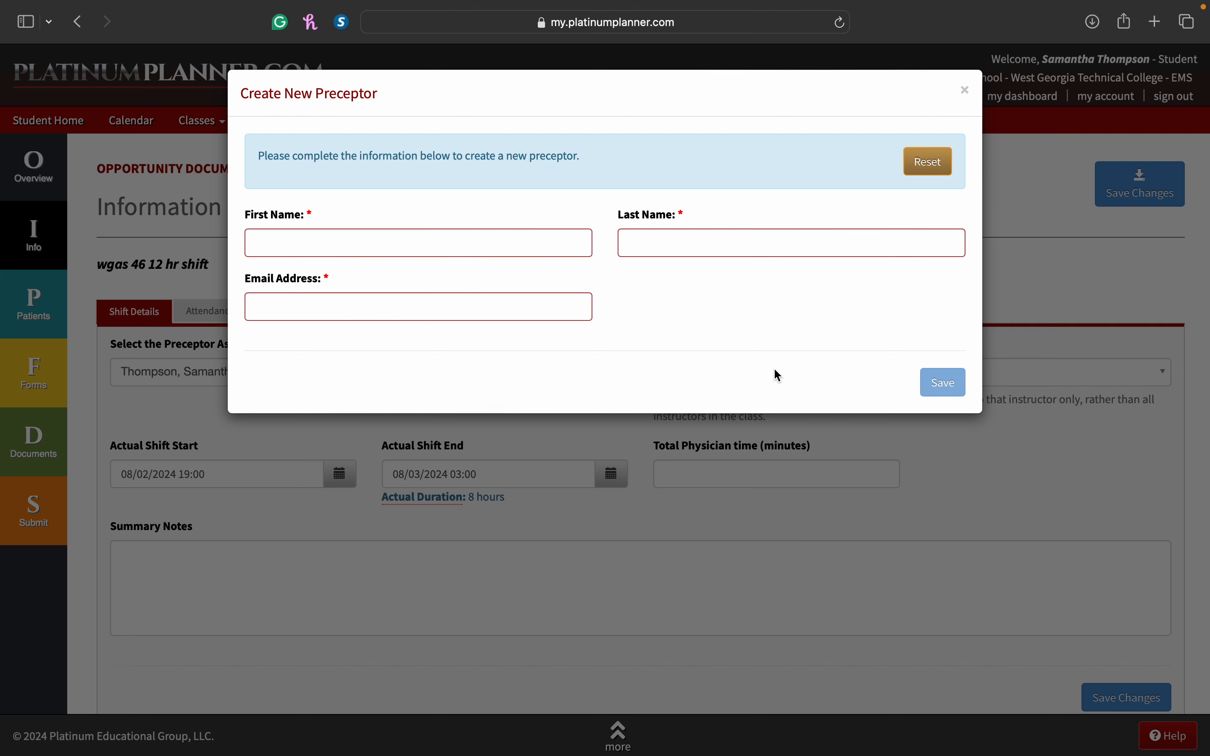
click(965, 92)
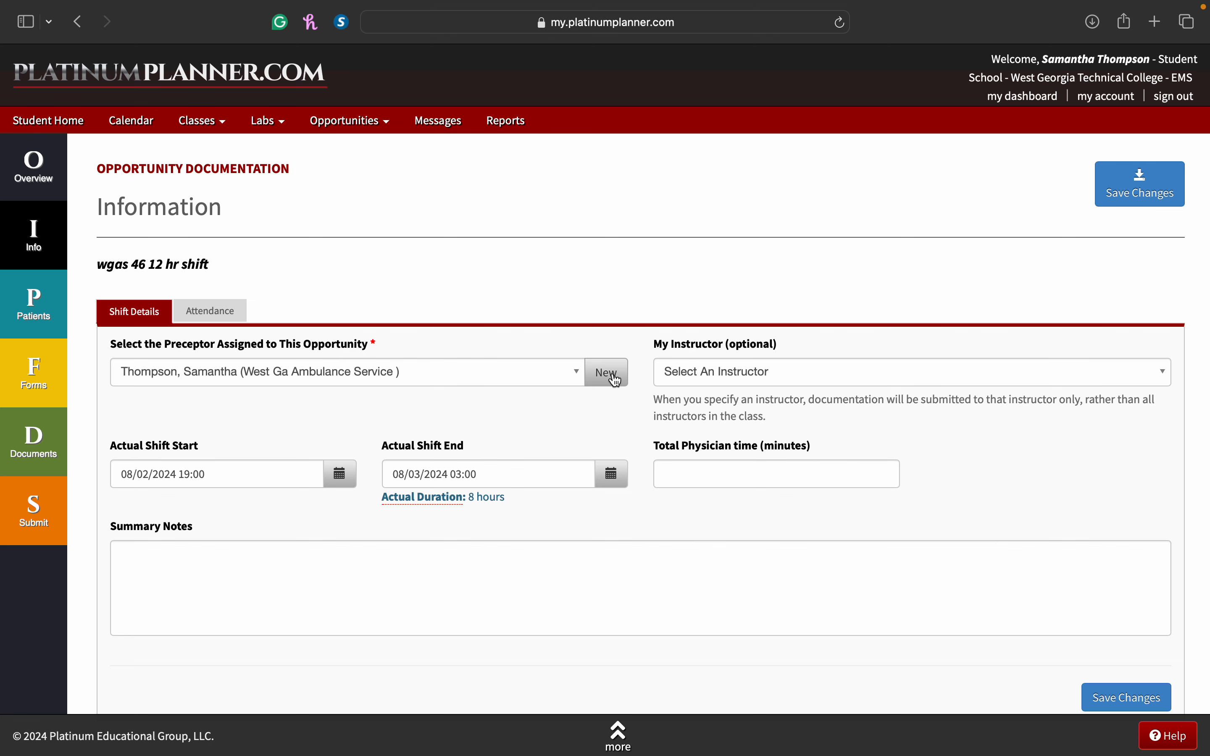
click(215, 311)
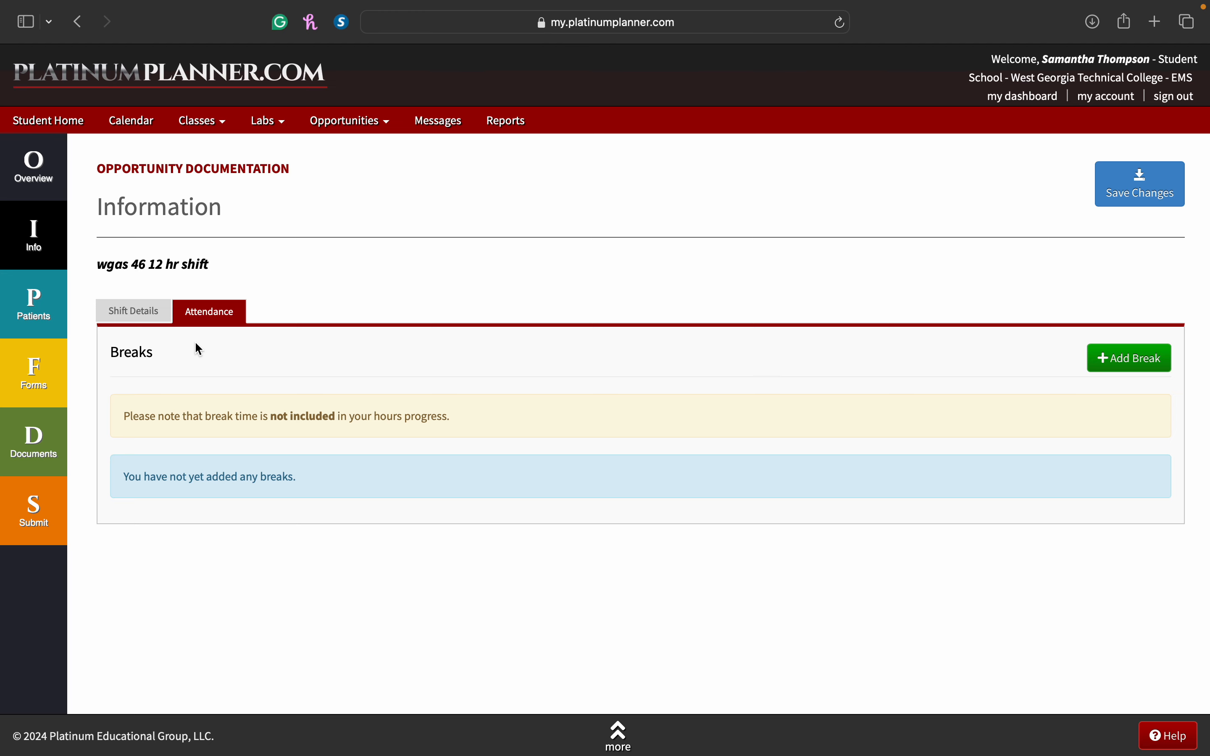
click(139, 312)
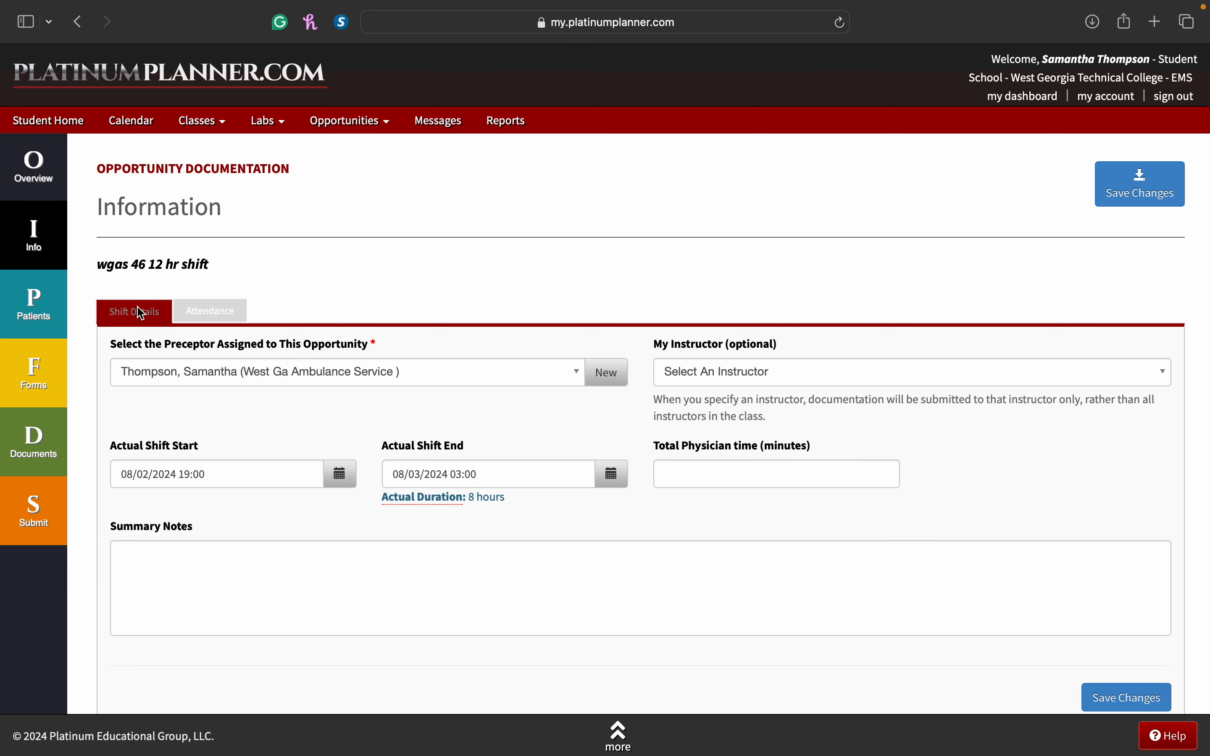
click(212, 310)
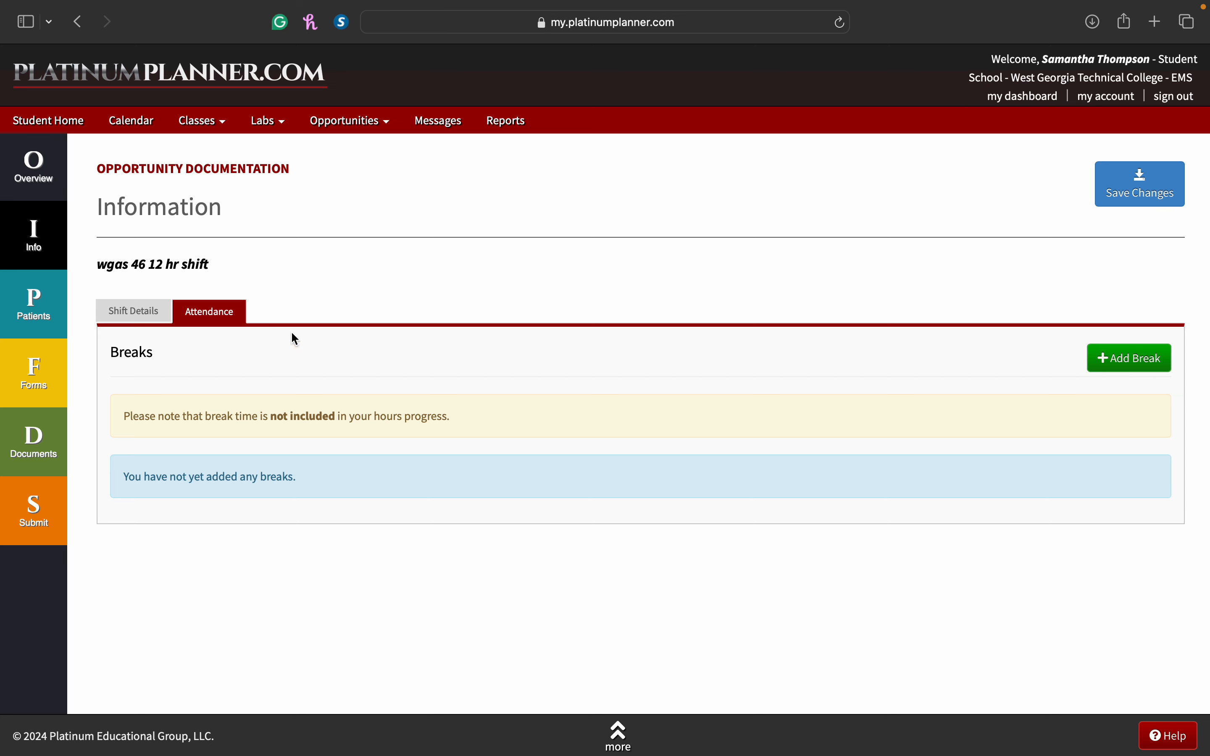
click(126, 310)
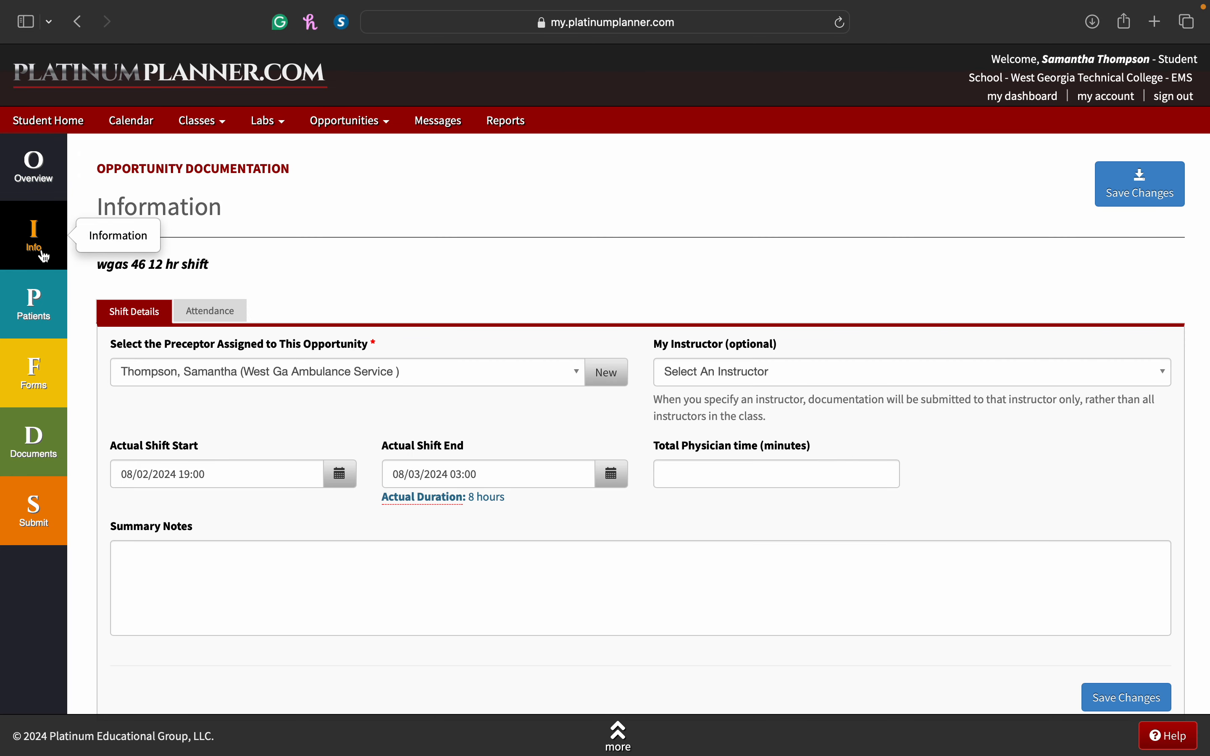
- Start a new patient record for the opportunity and examine its contact type, chief complaint and notes fields
click(44, 299)
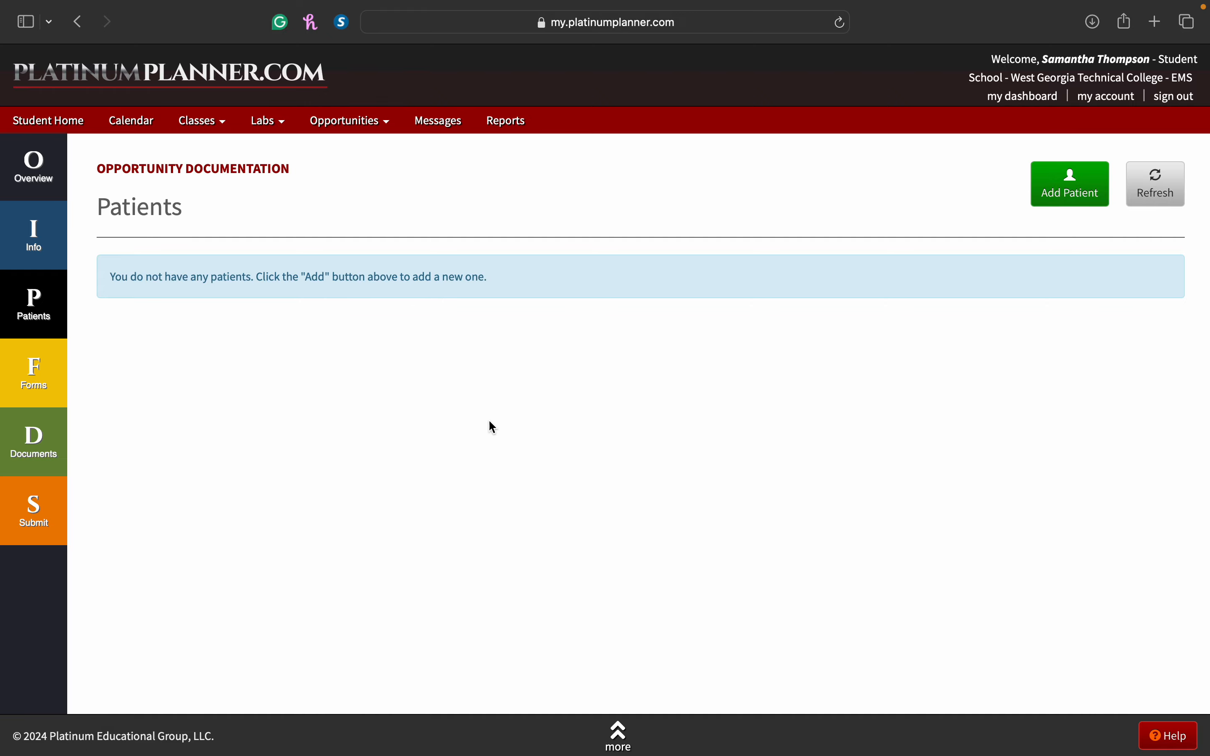
click(1065, 187)
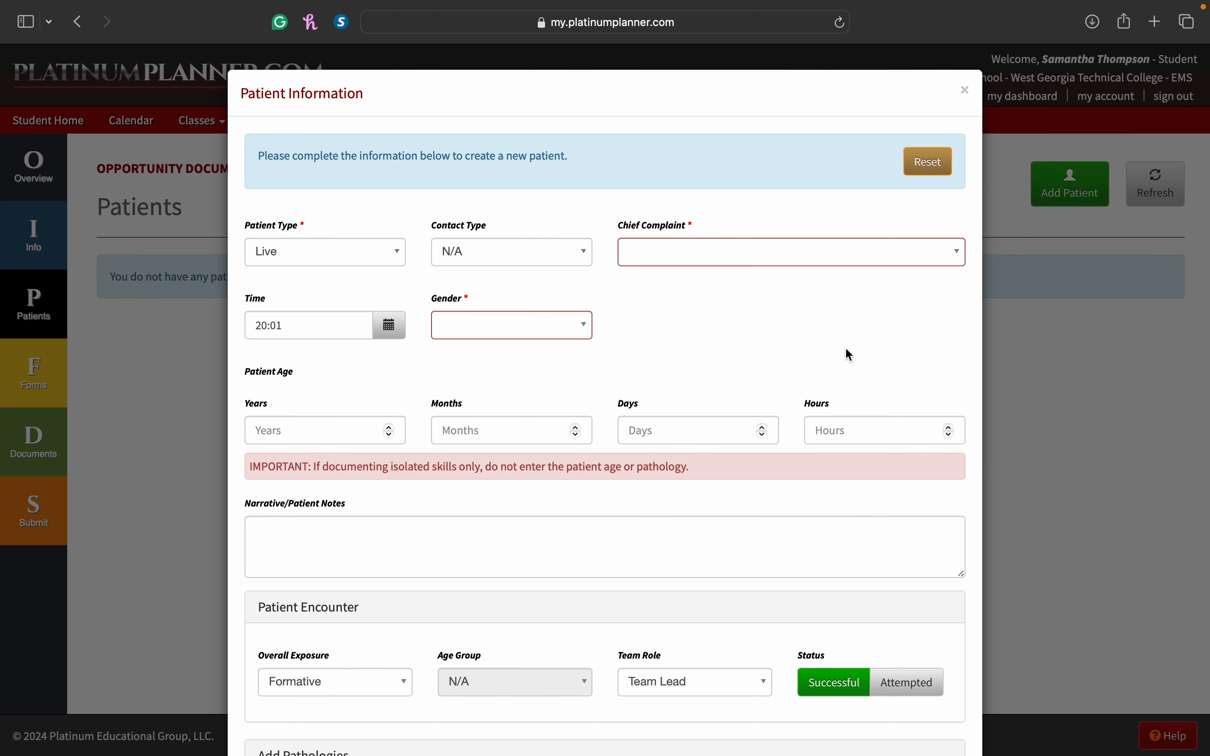
click(551, 264)
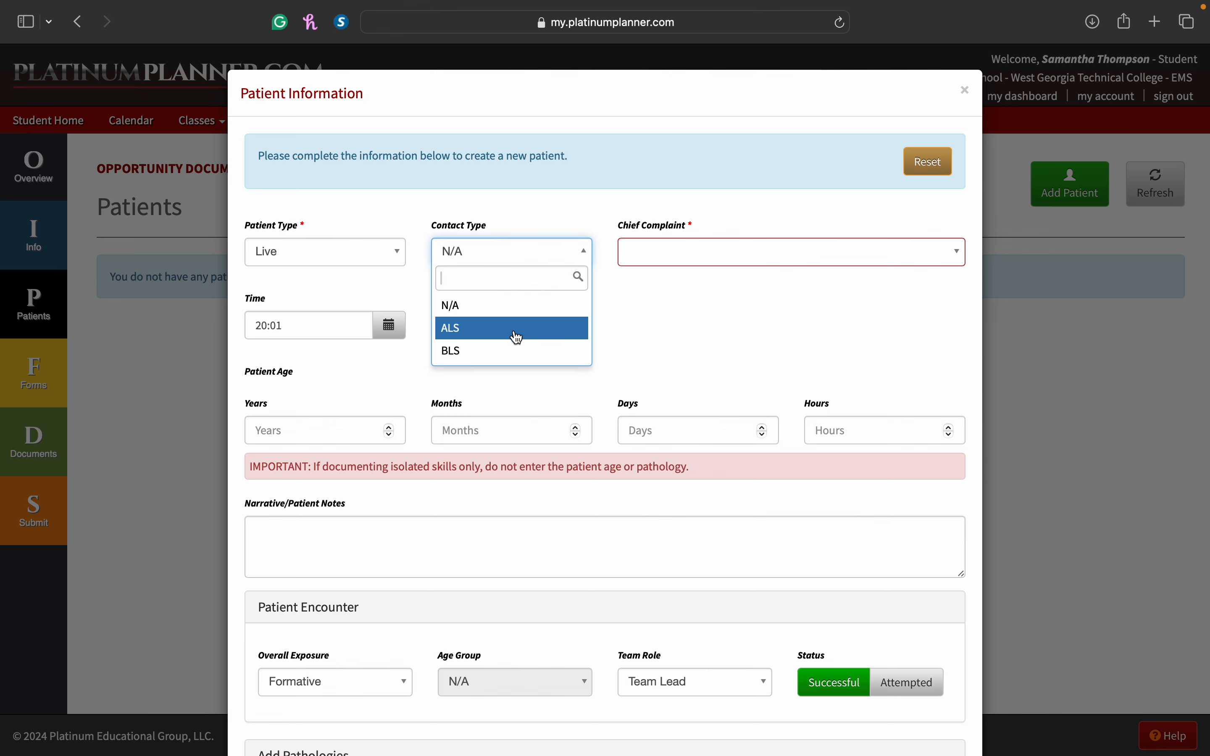
click(658, 331)
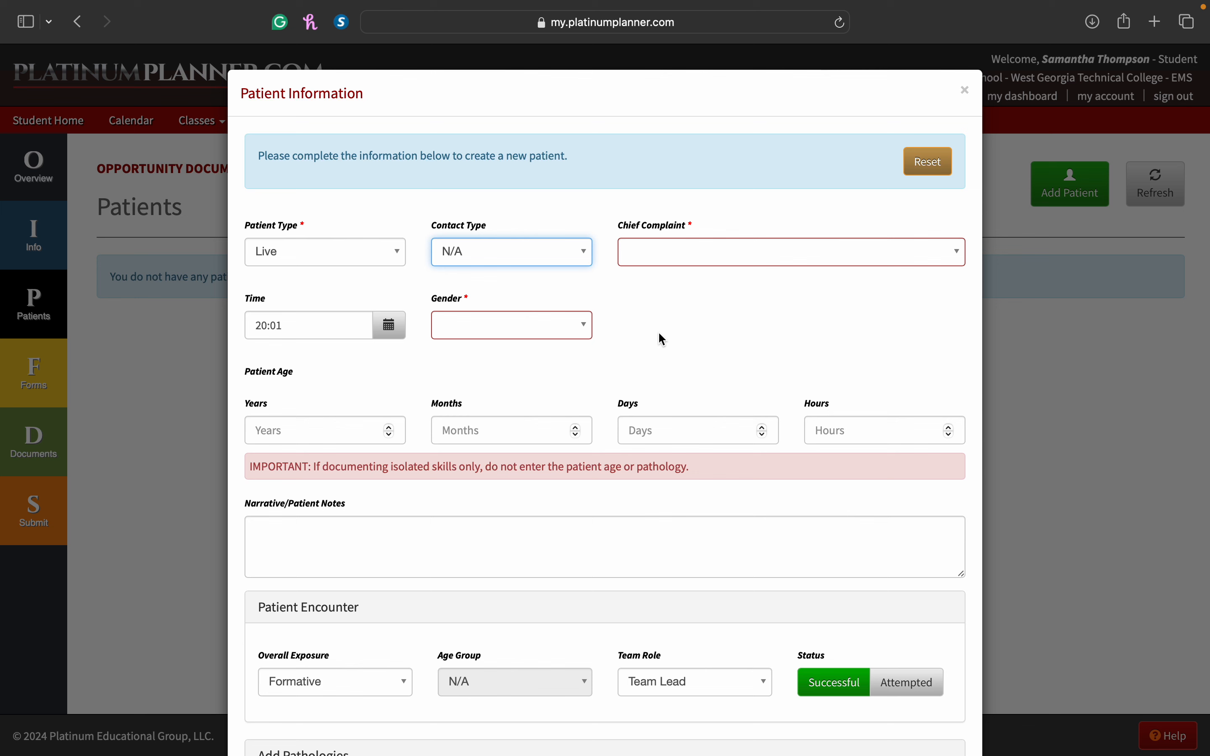
click(709, 259)
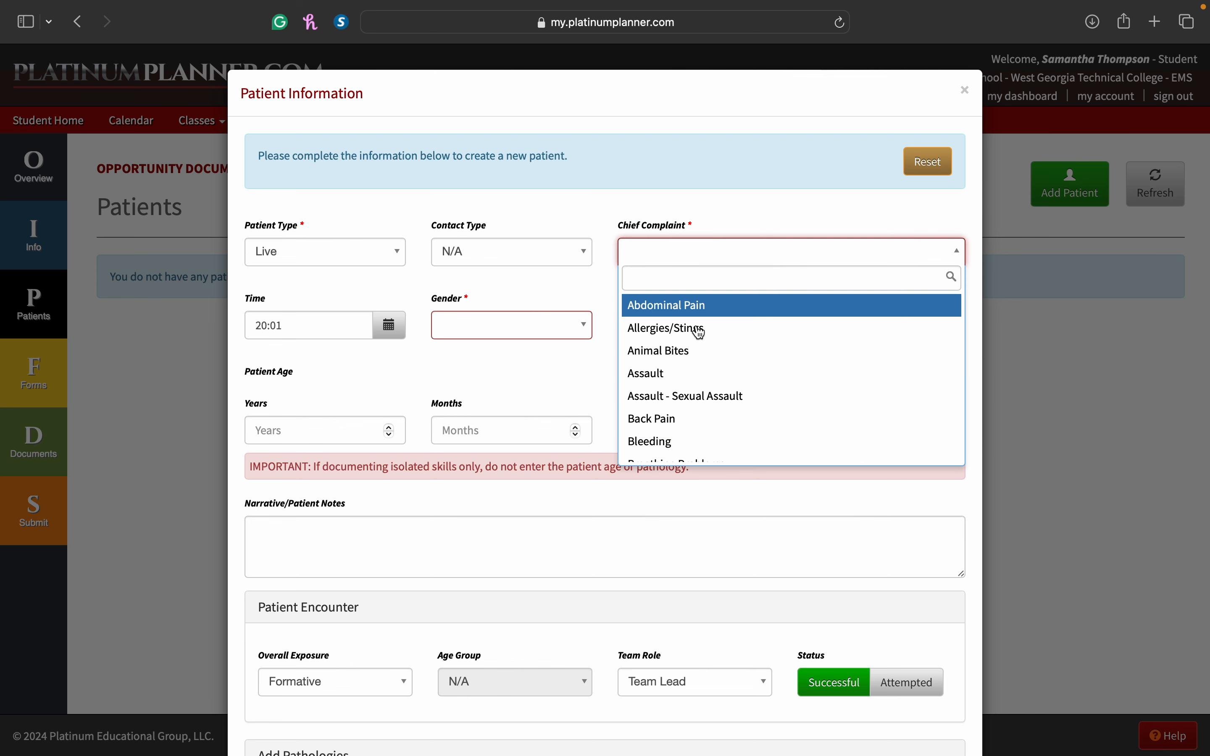
click(555, 346)
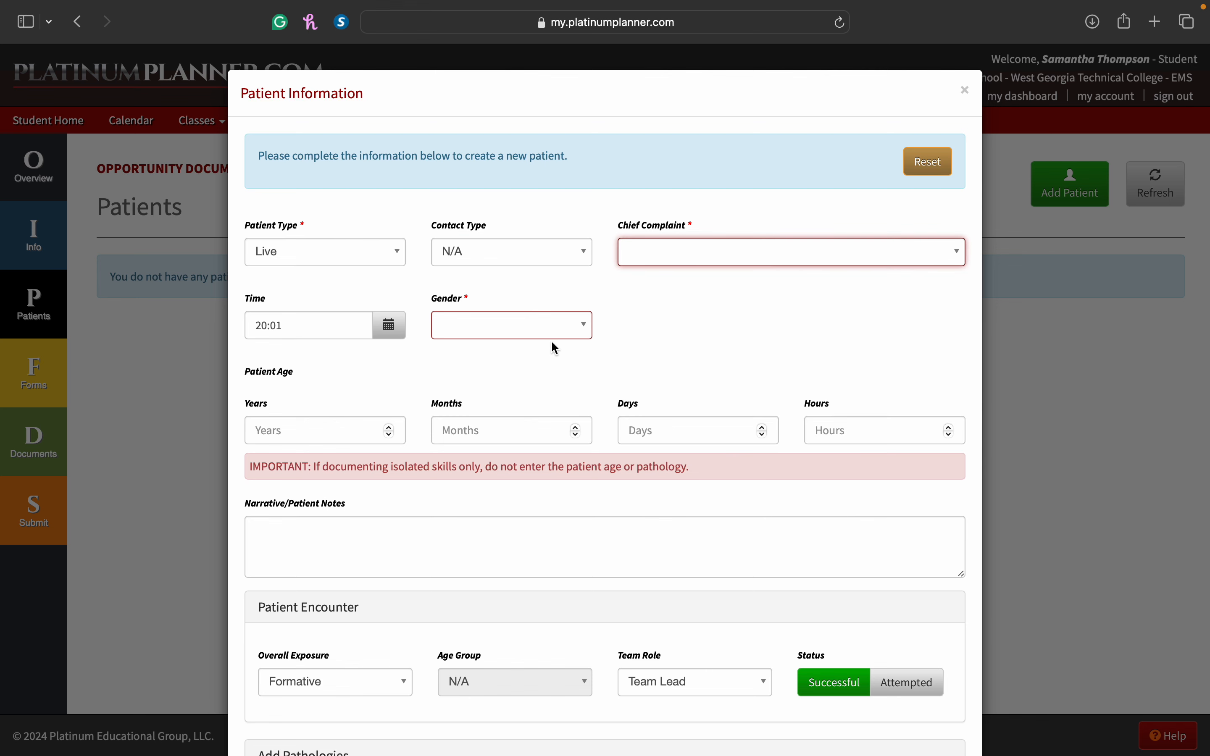
scroll(297, 428, down, 5)
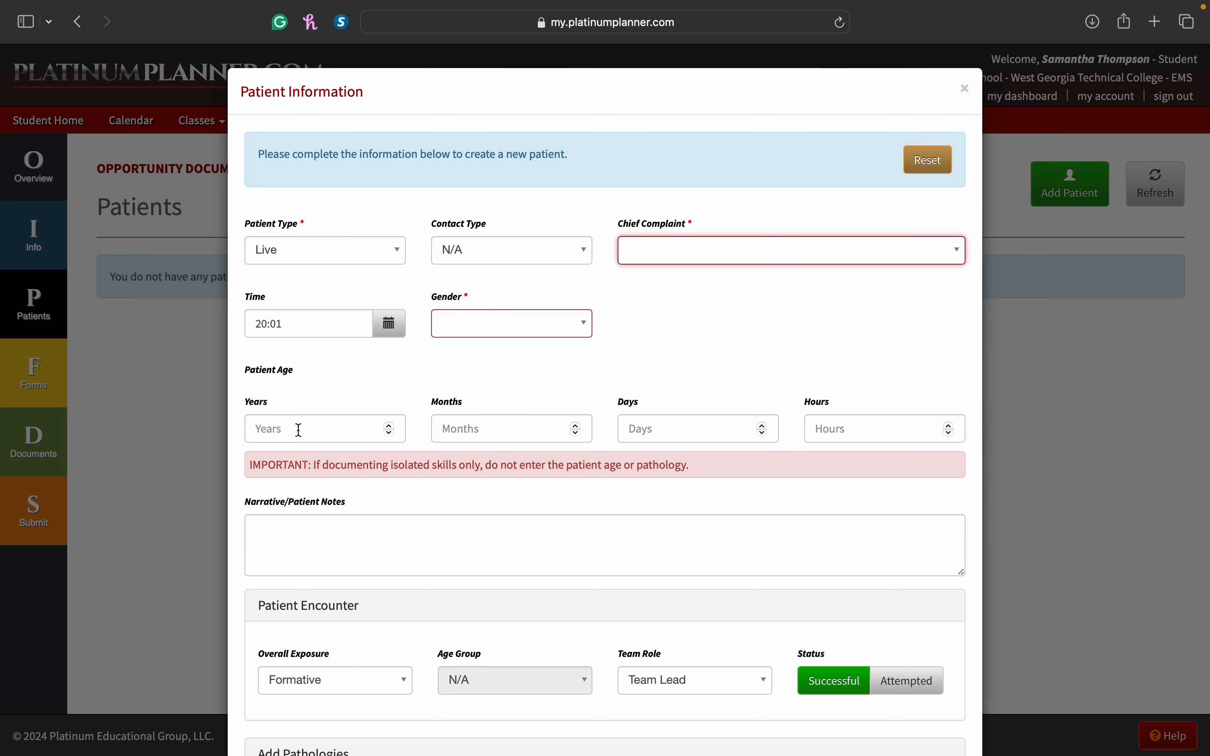
click(308, 321)
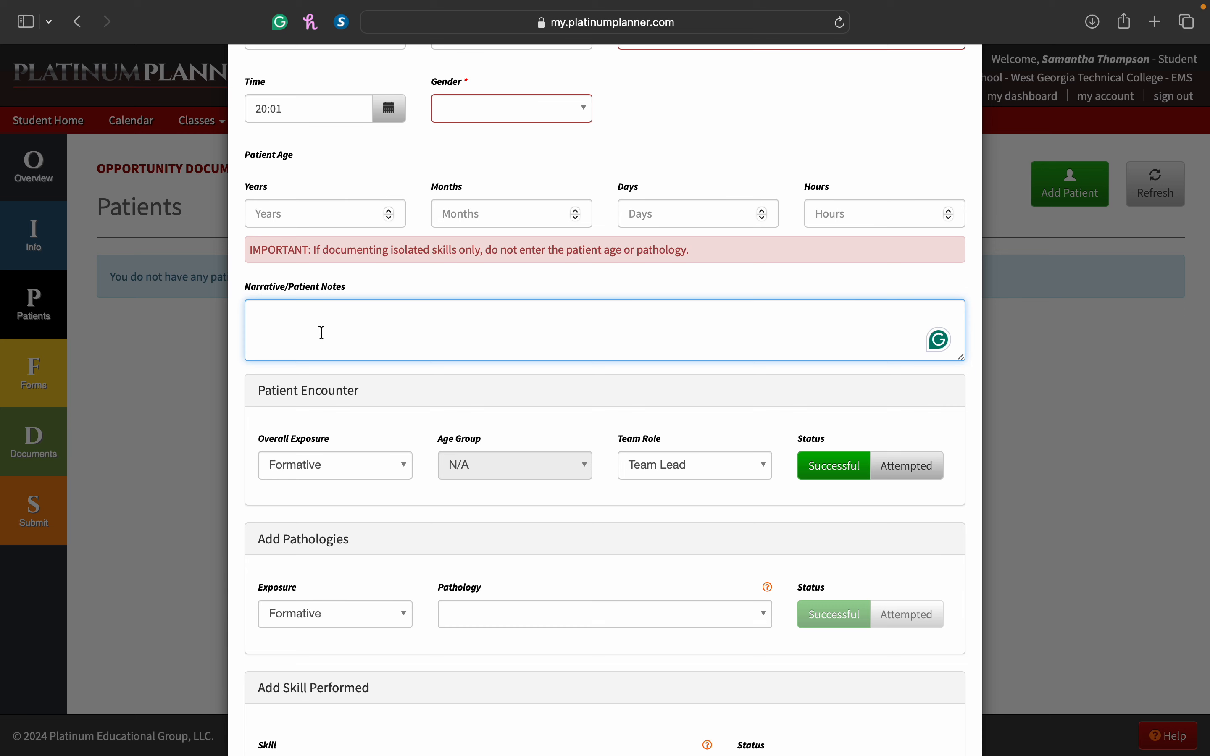
scroll(322, 333, up, 3)
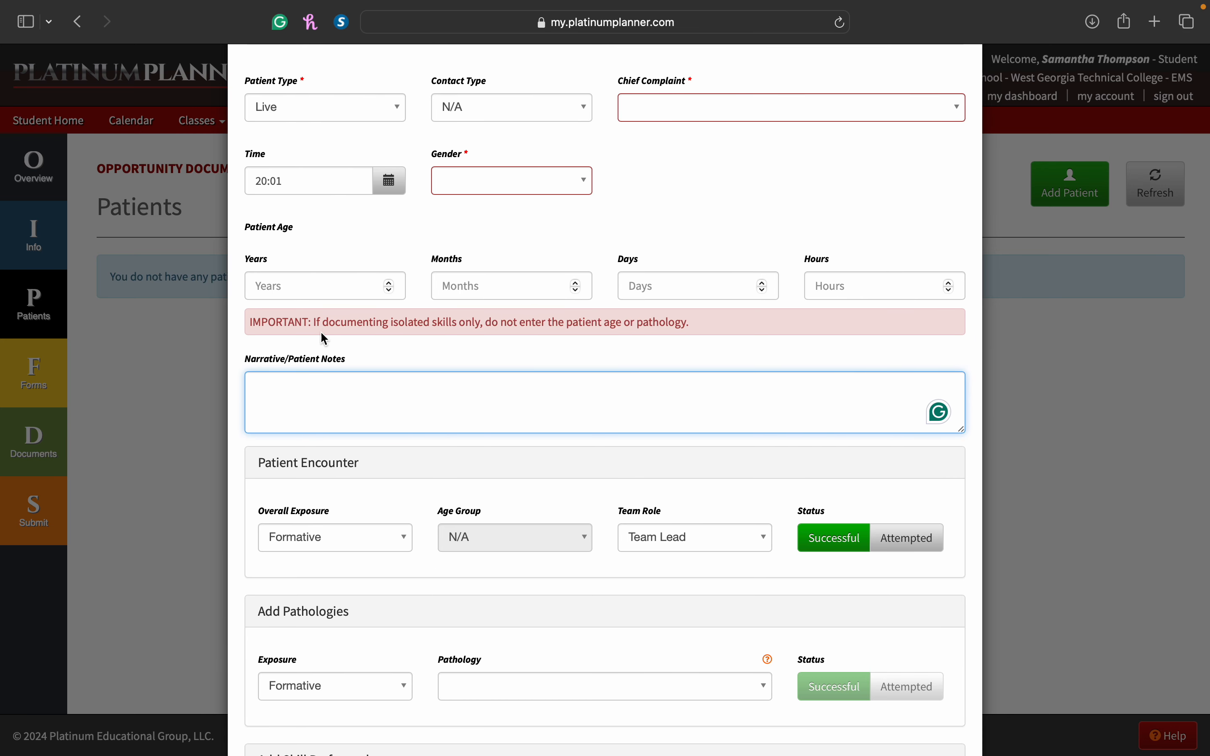
- Set the patient's chief complaint to Abdominal Pain, gender to Female, contact type to ALS and age to 41 years
click(800, 105)
click(765, 168)
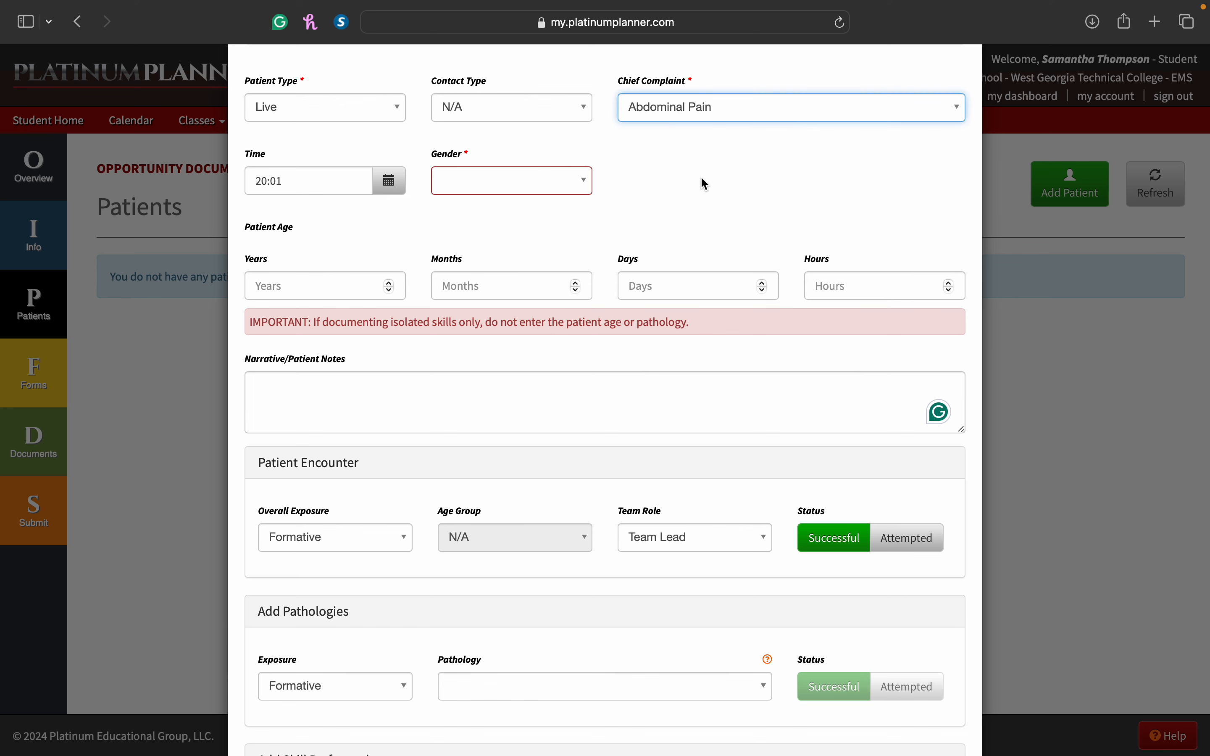
click(464, 178)
click(479, 278)
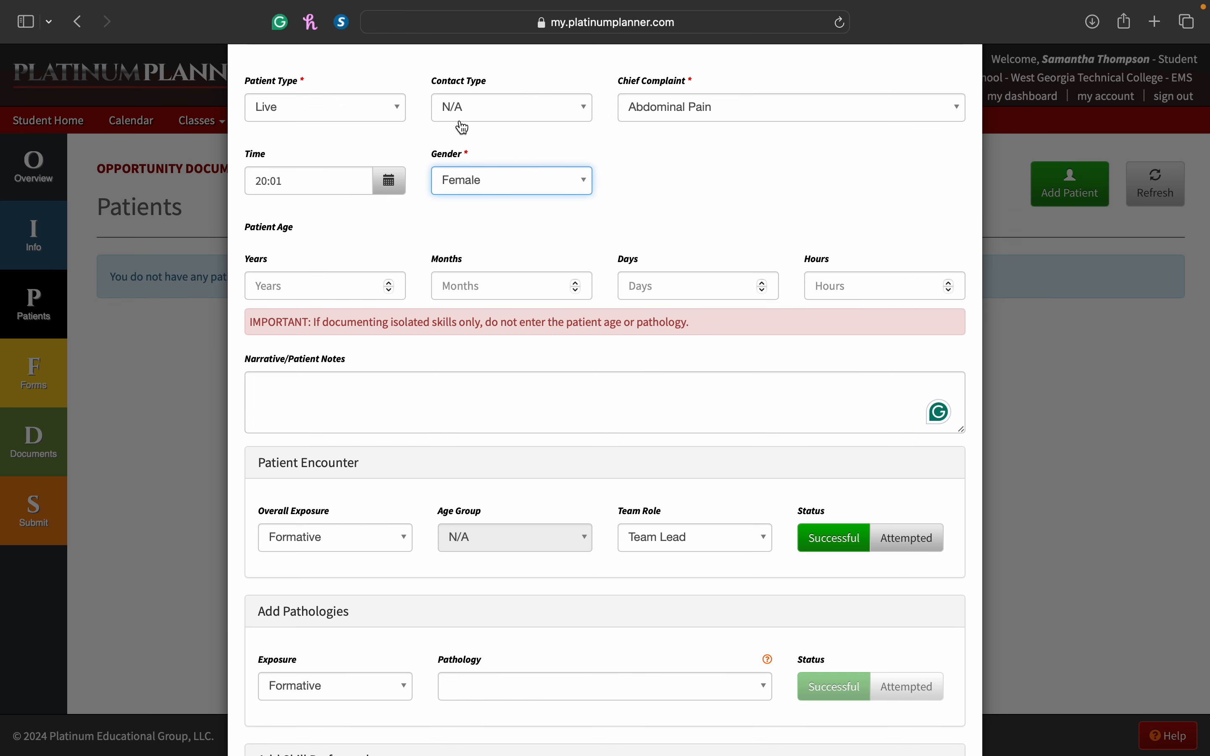
click(473, 103)
click(481, 185)
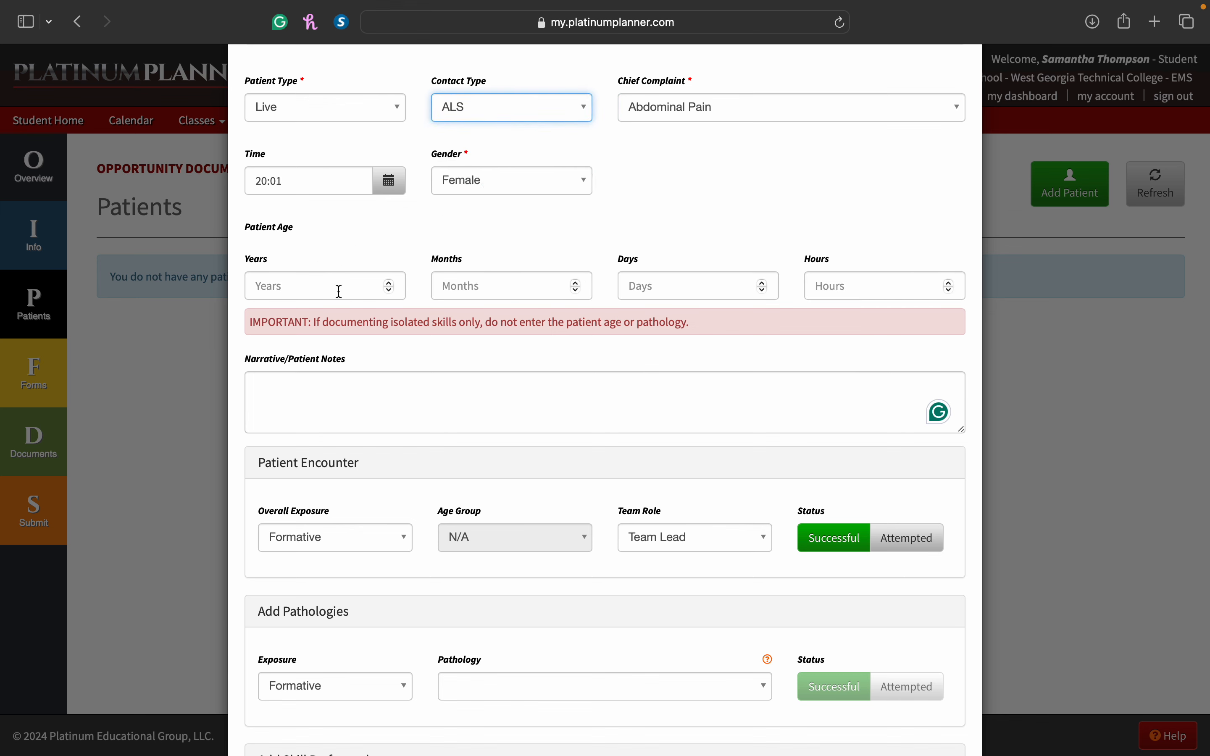
click(322, 282)
text(41)
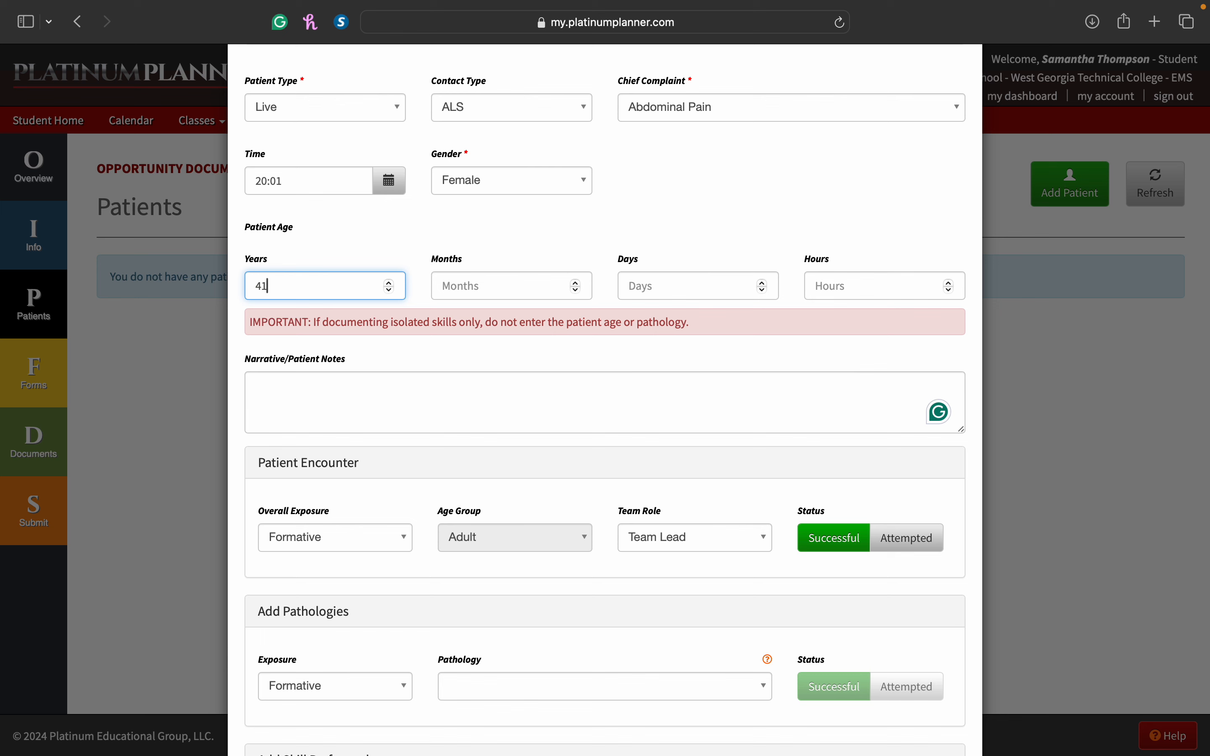
- Enter the patient narrative as "41 yo pt abd pain" with "1 iv attempt" on a second line
click(404, 404)
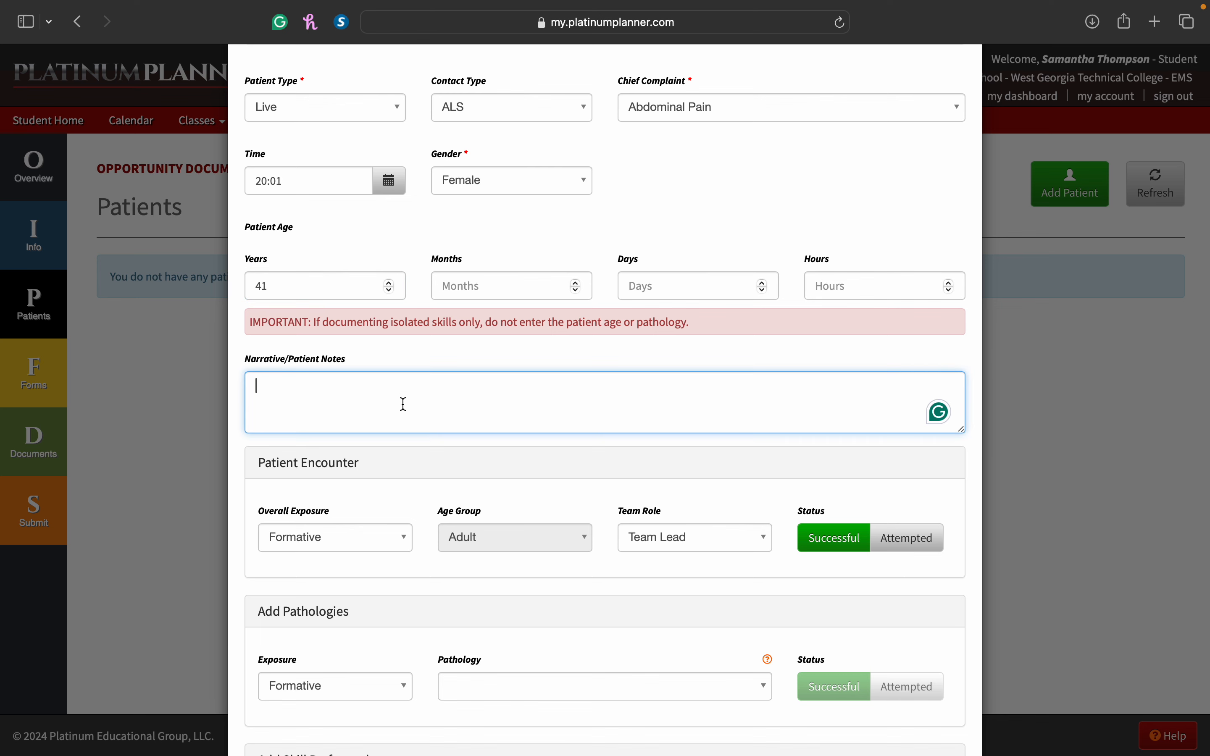
text(41 yo pt)
text(abd pain)
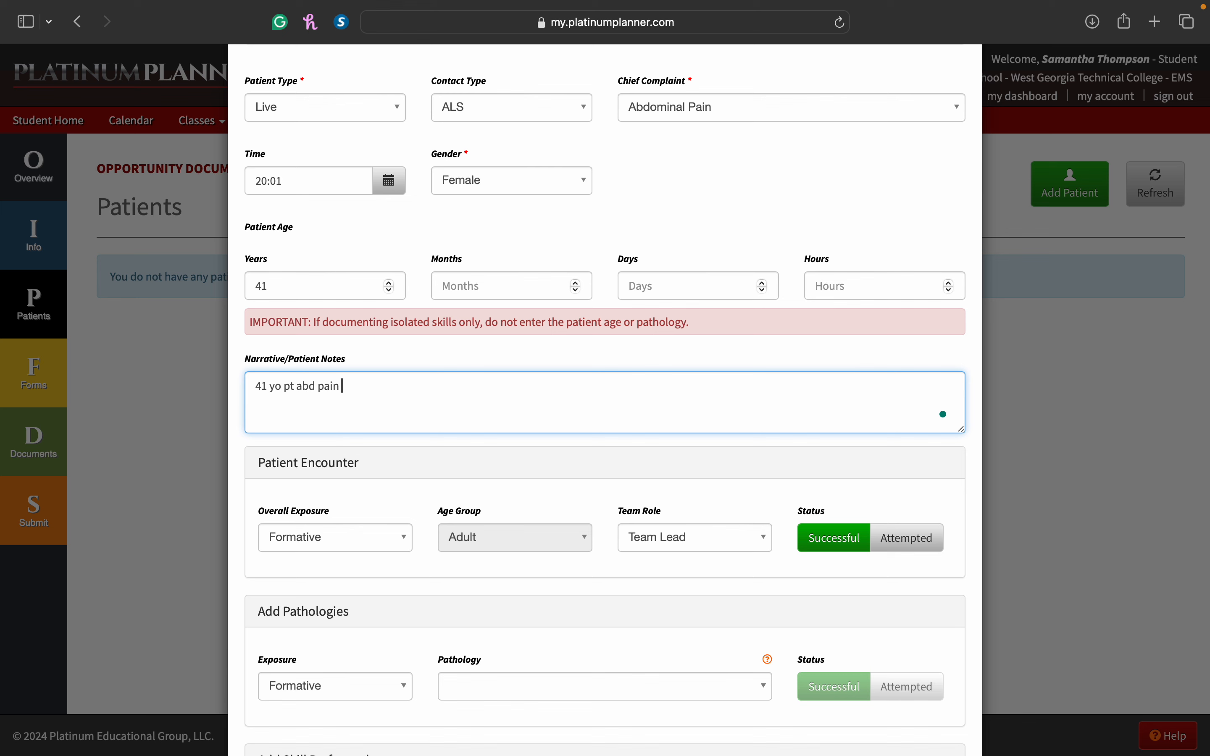
key(Return)
text(1 iv attempt)
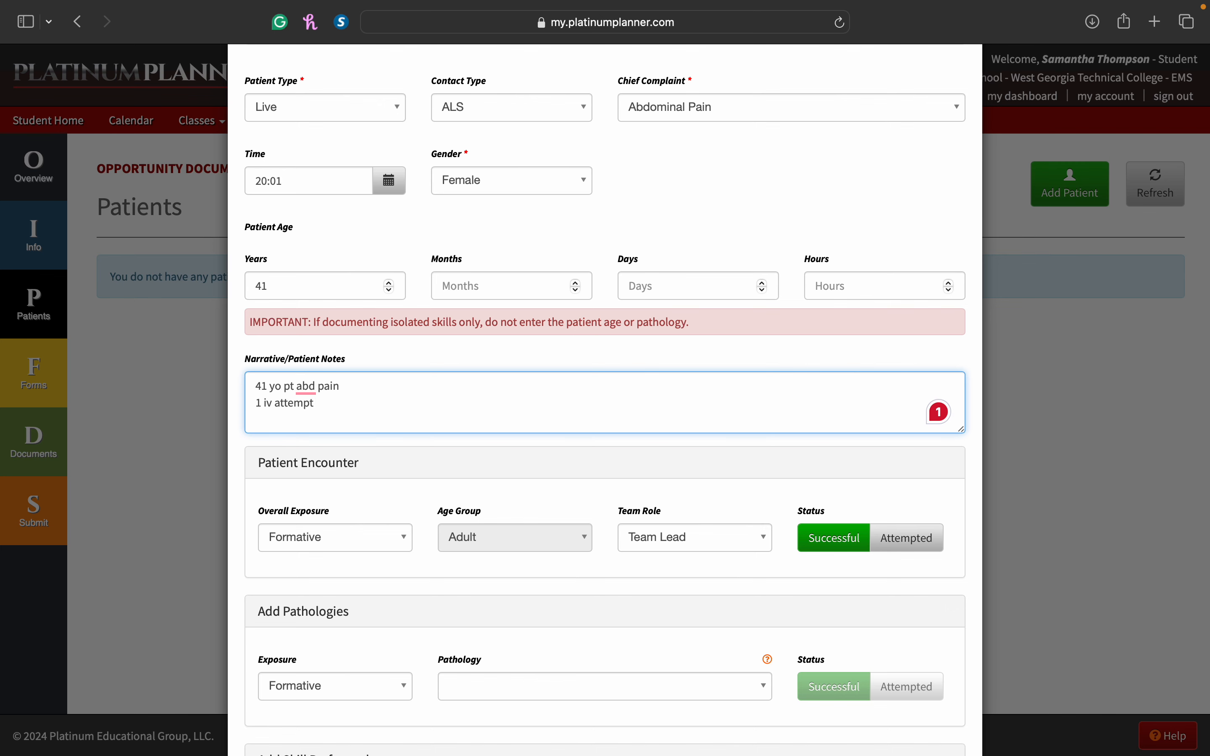
- Set the patient encounter's overall exposure to Competency
scroll(404, 402, down, 6)
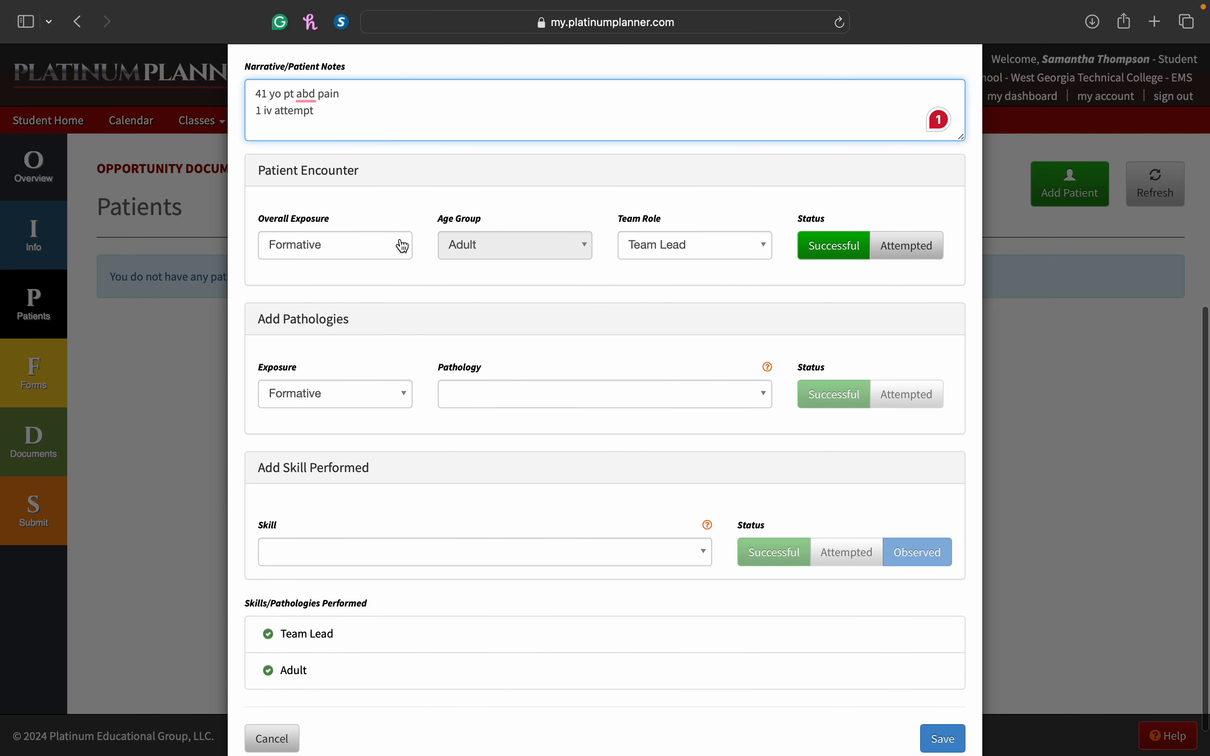
click(401, 242)
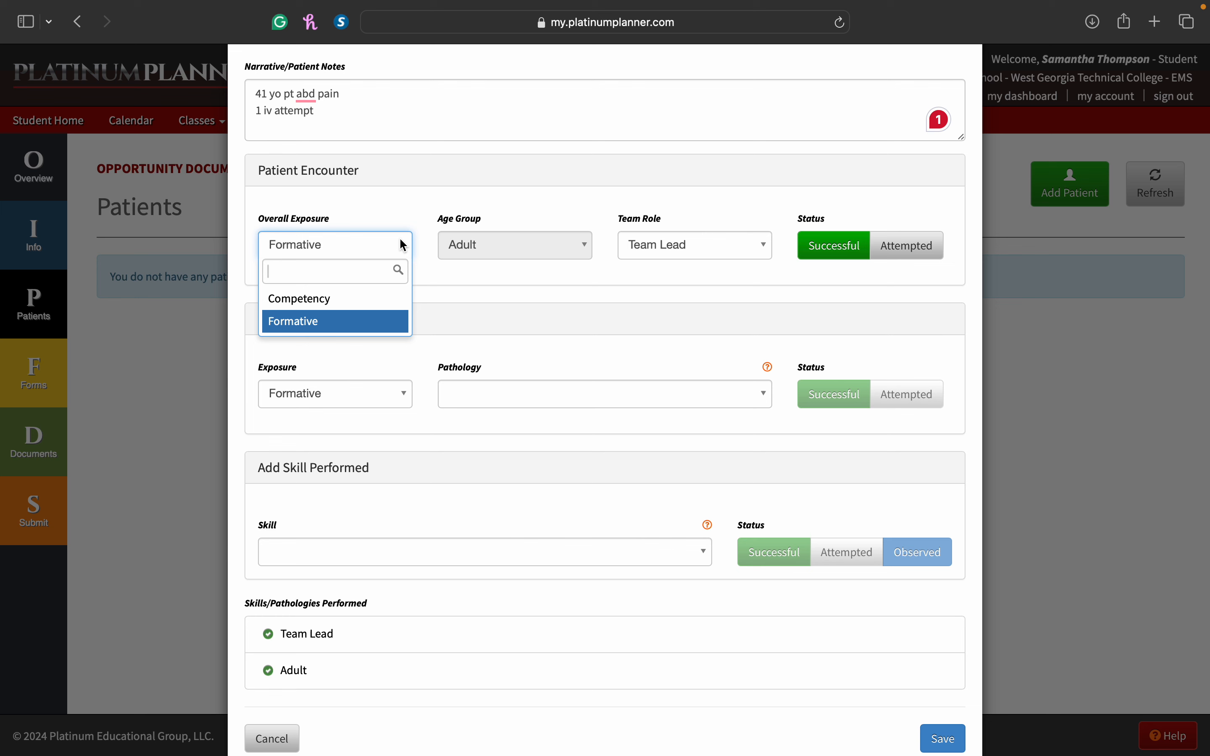
click(361, 300)
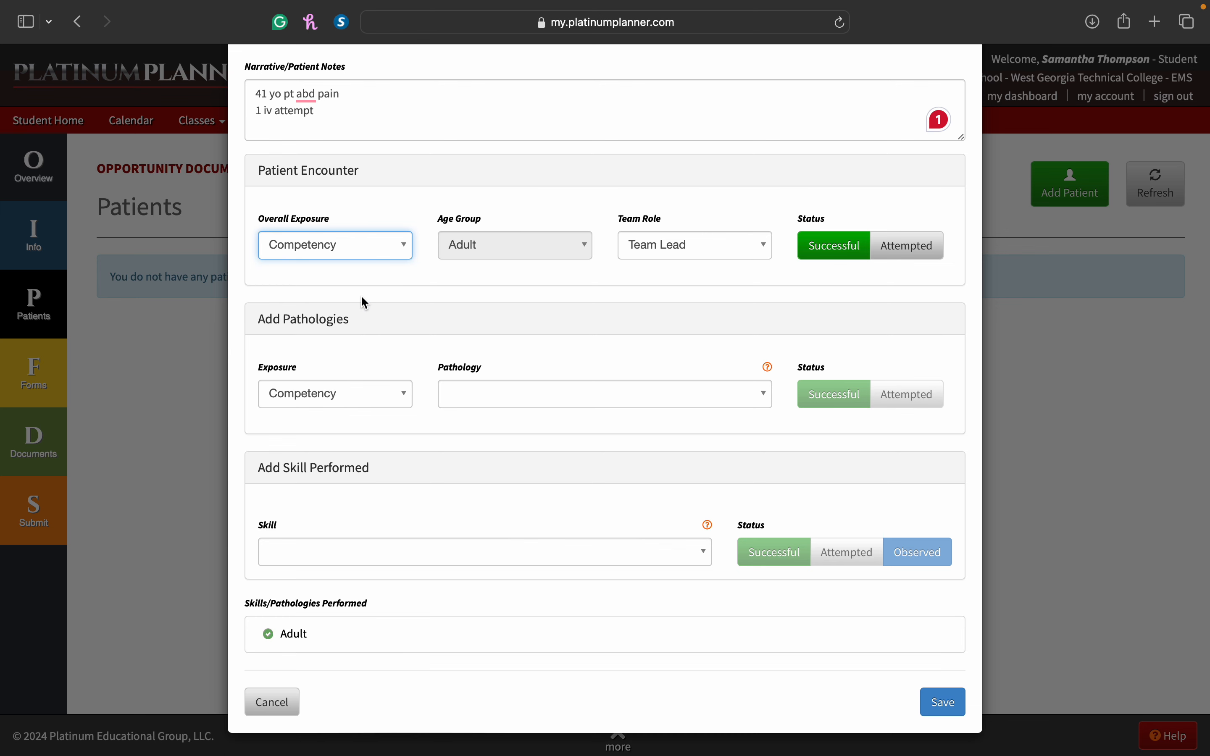
click(367, 259)
click(357, 325)
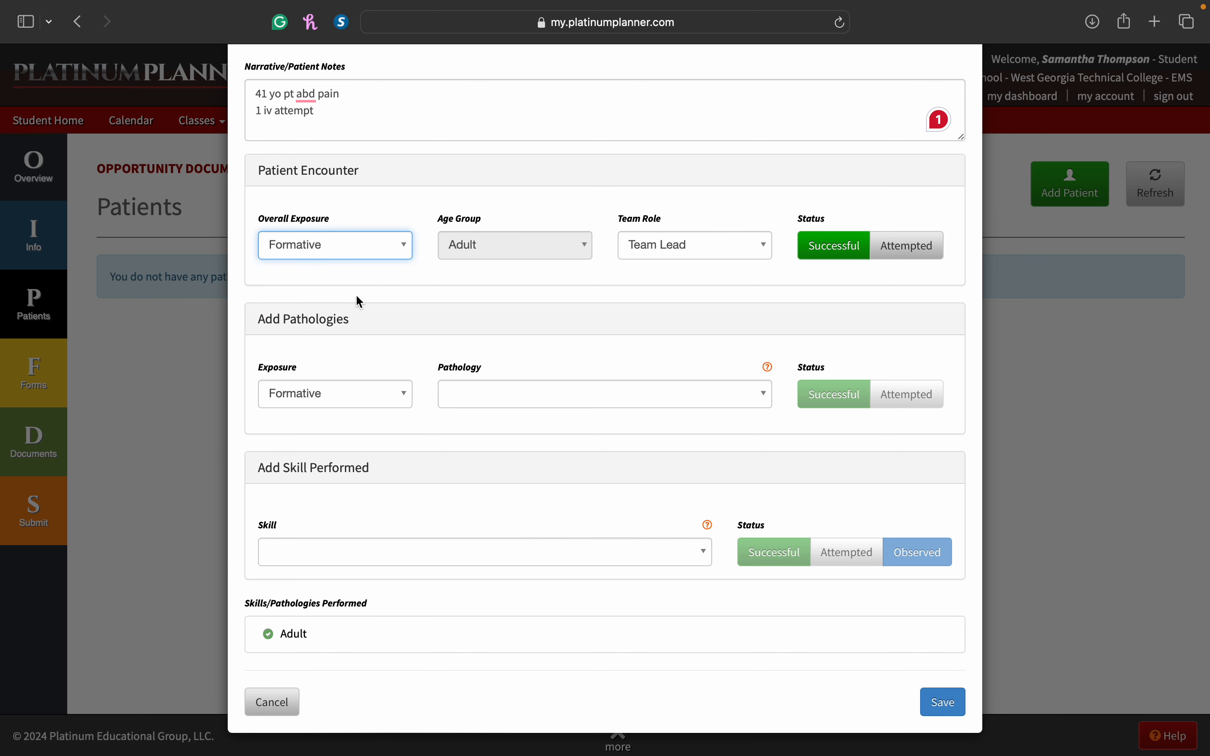
click(360, 245)
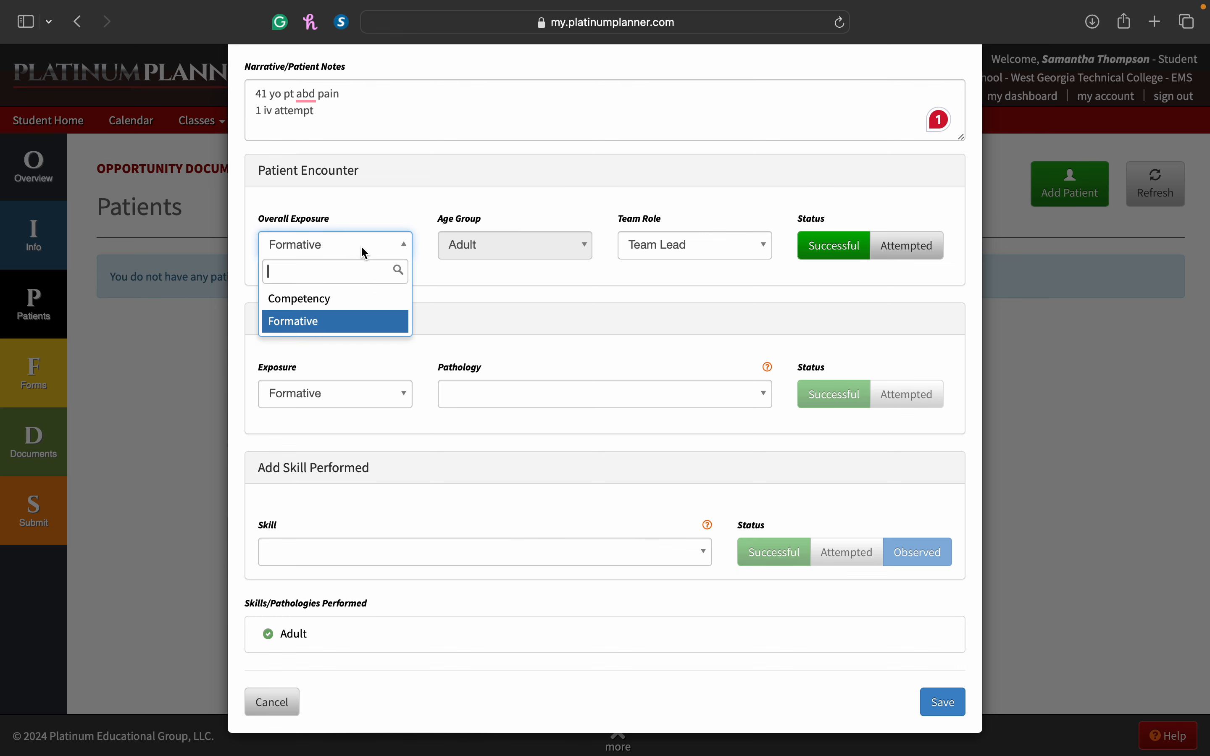
click(349, 303)
click(645, 250)
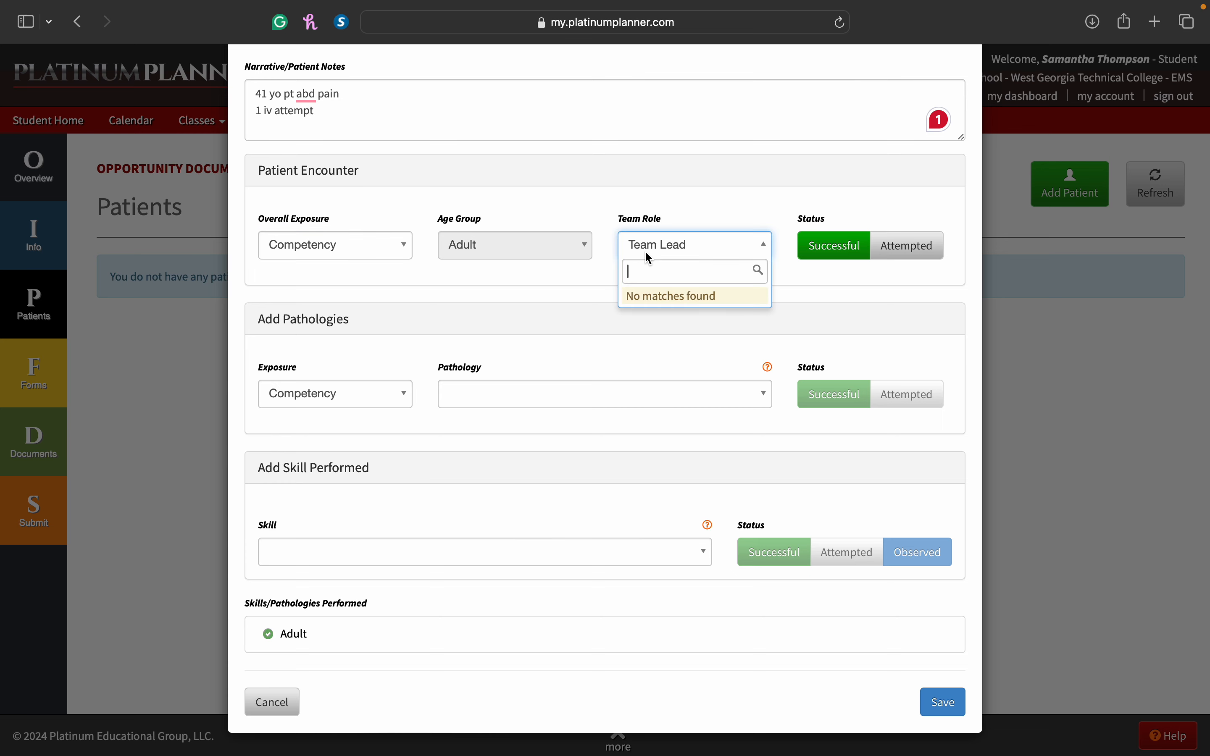
click(563, 273)
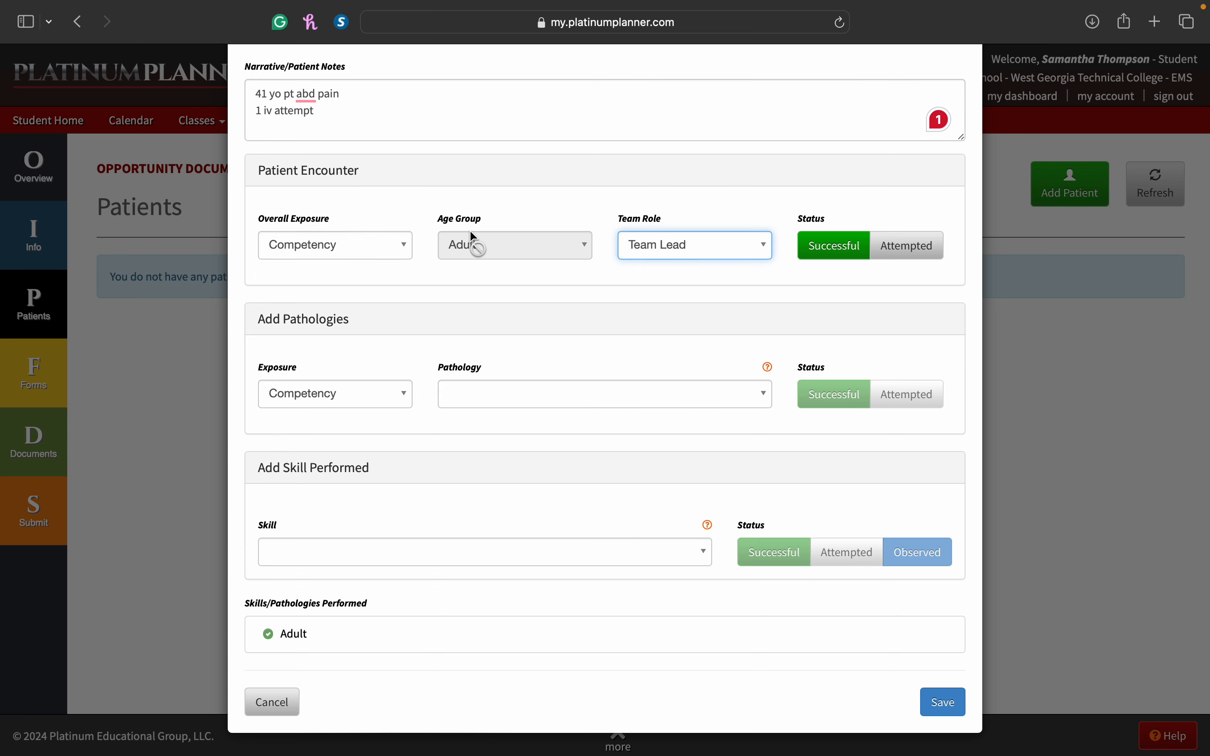
- Check which Team Role choices are available for the patient encounter
scroll(473, 239, up, 5)
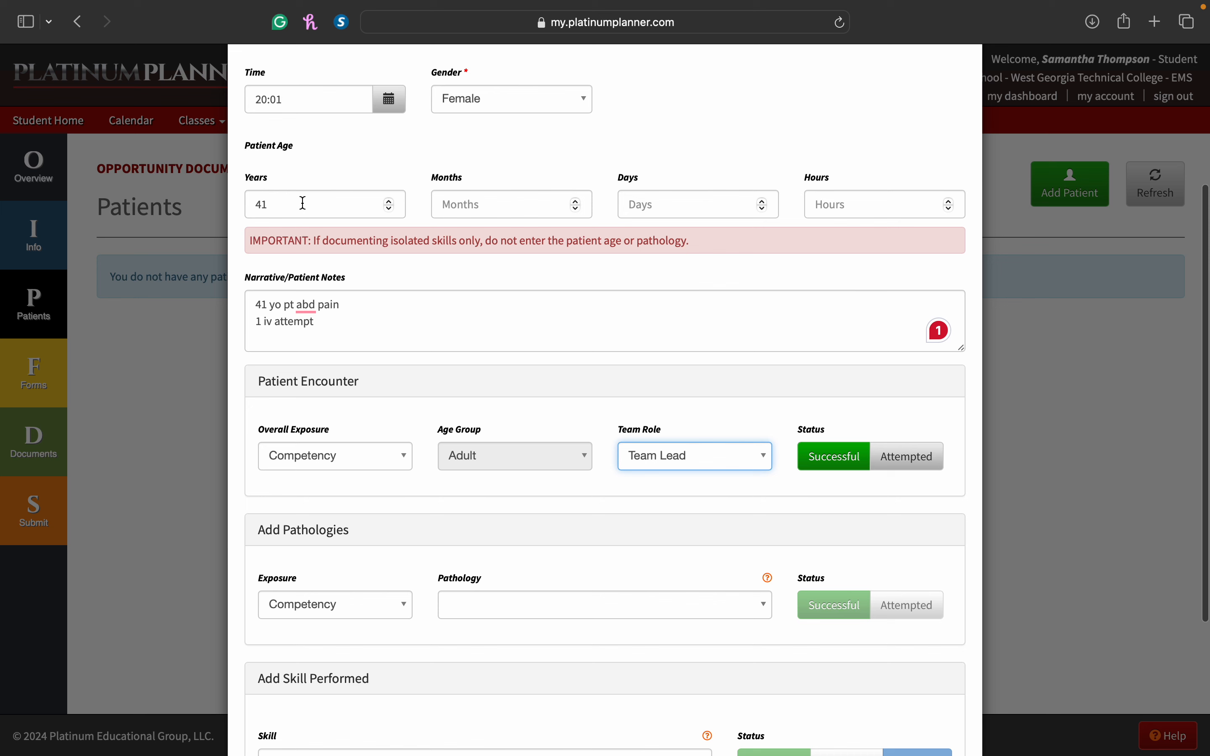
click(691, 460)
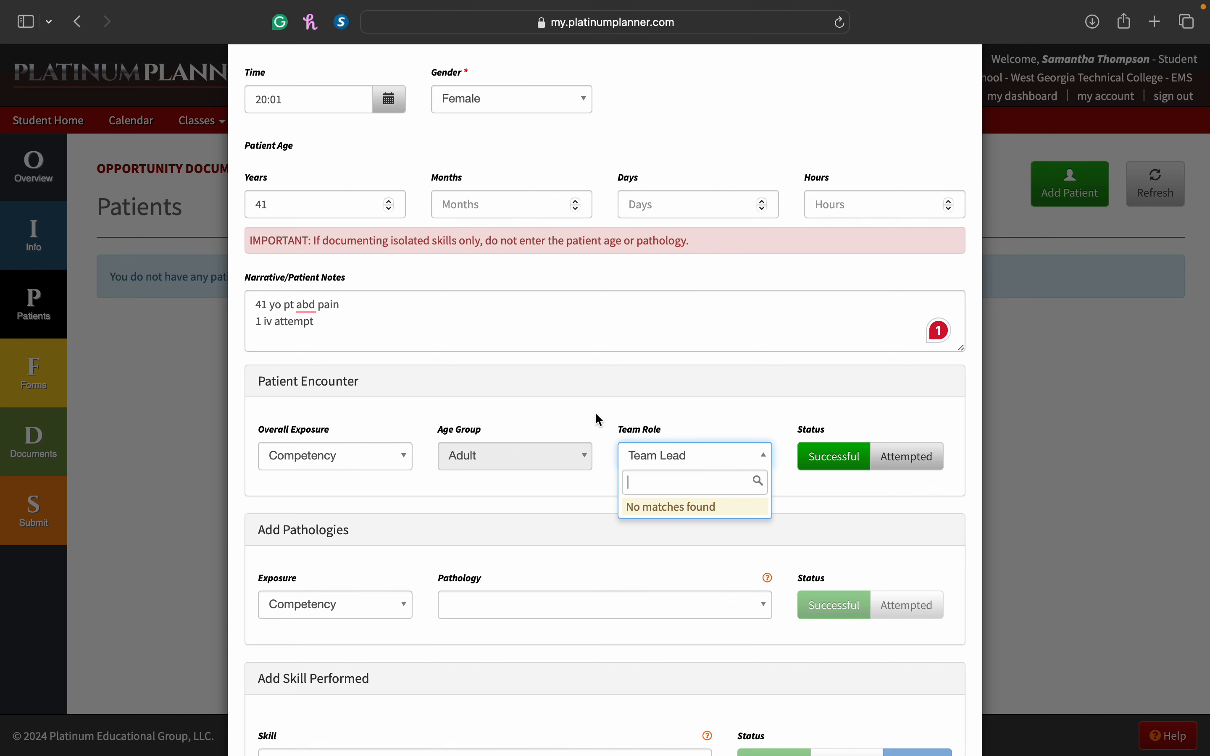
click(662, 392)
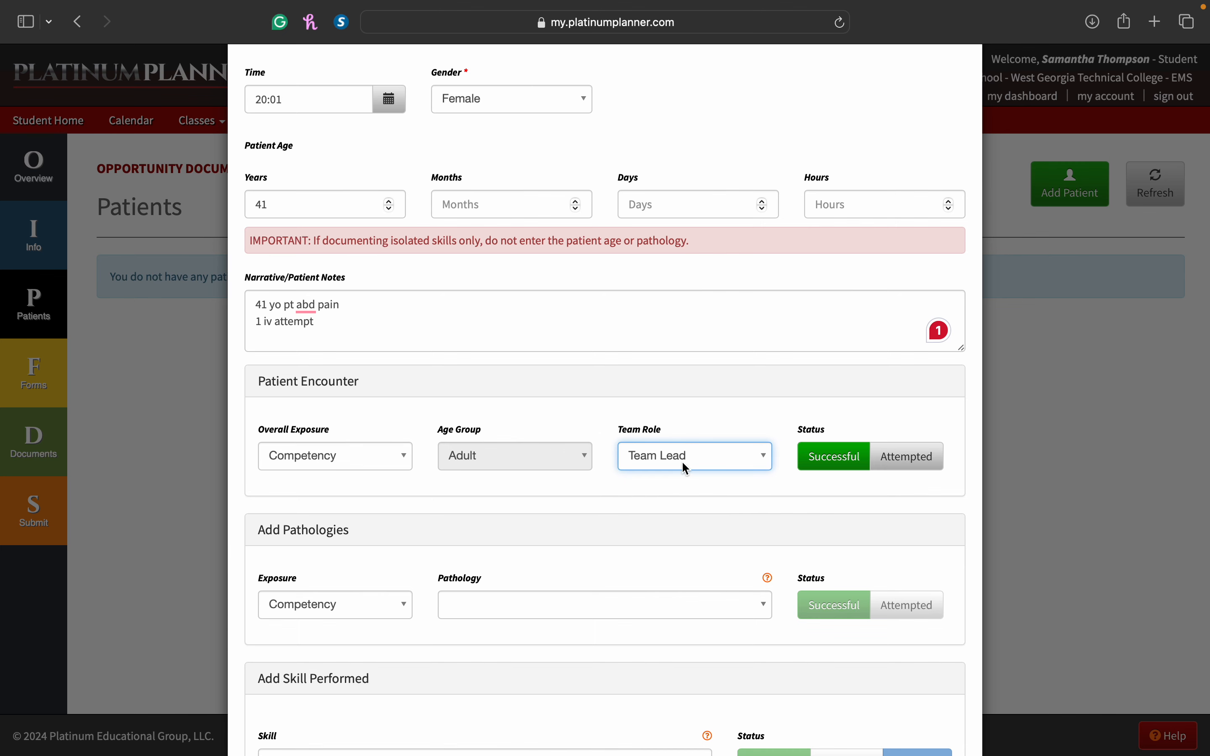
- Switch the patient encounter's status to Attempted and back to Successful
scroll(758, 388, down, 5)
click(841, 244)
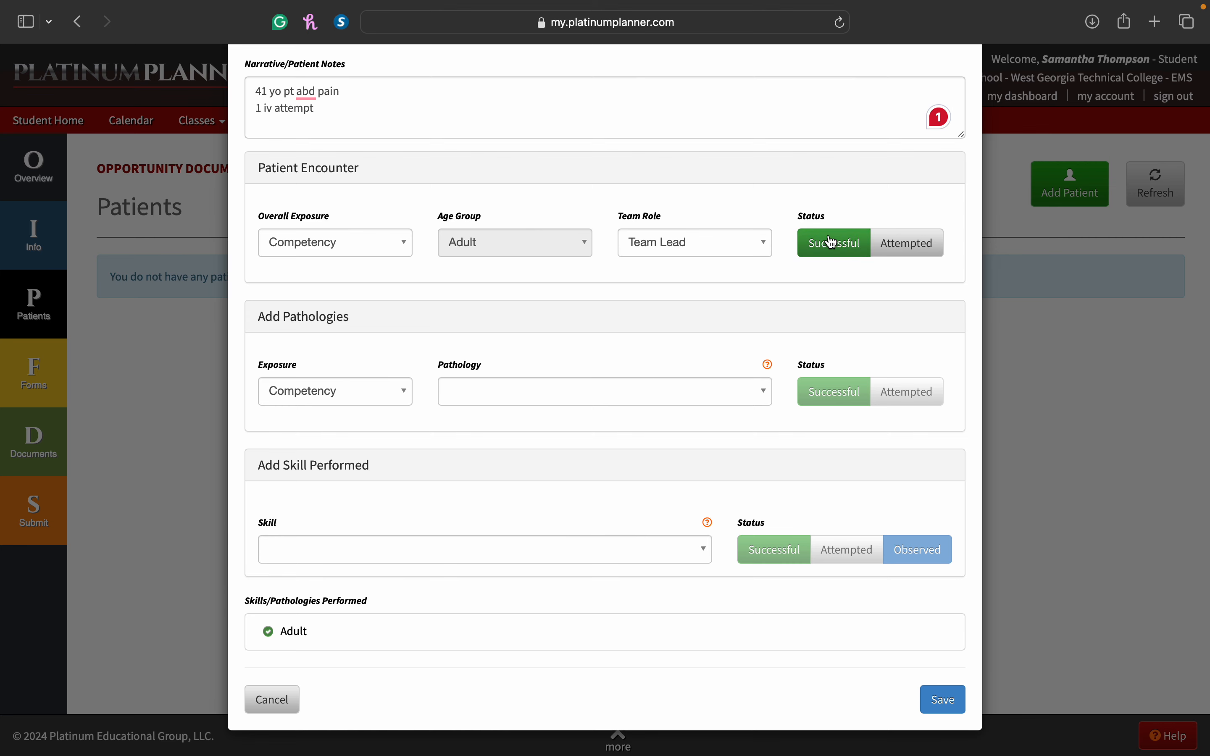
scroll(831, 242, down, 1)
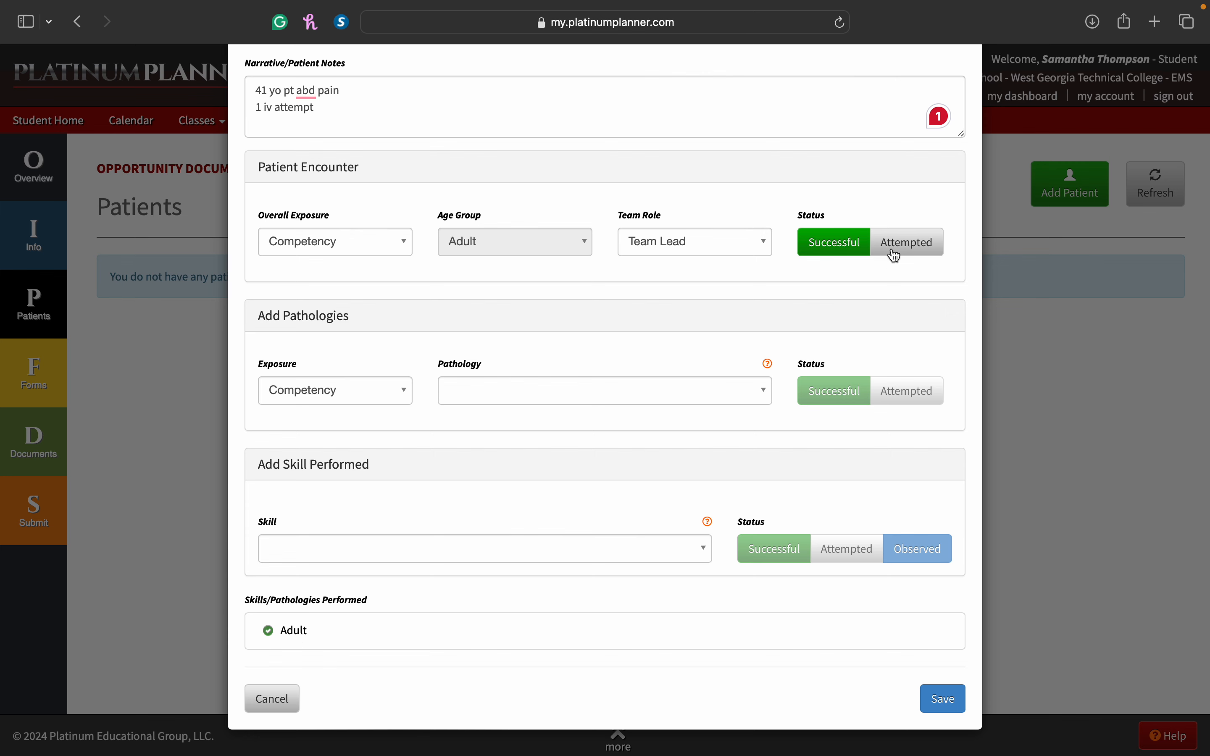
click(928, 253)
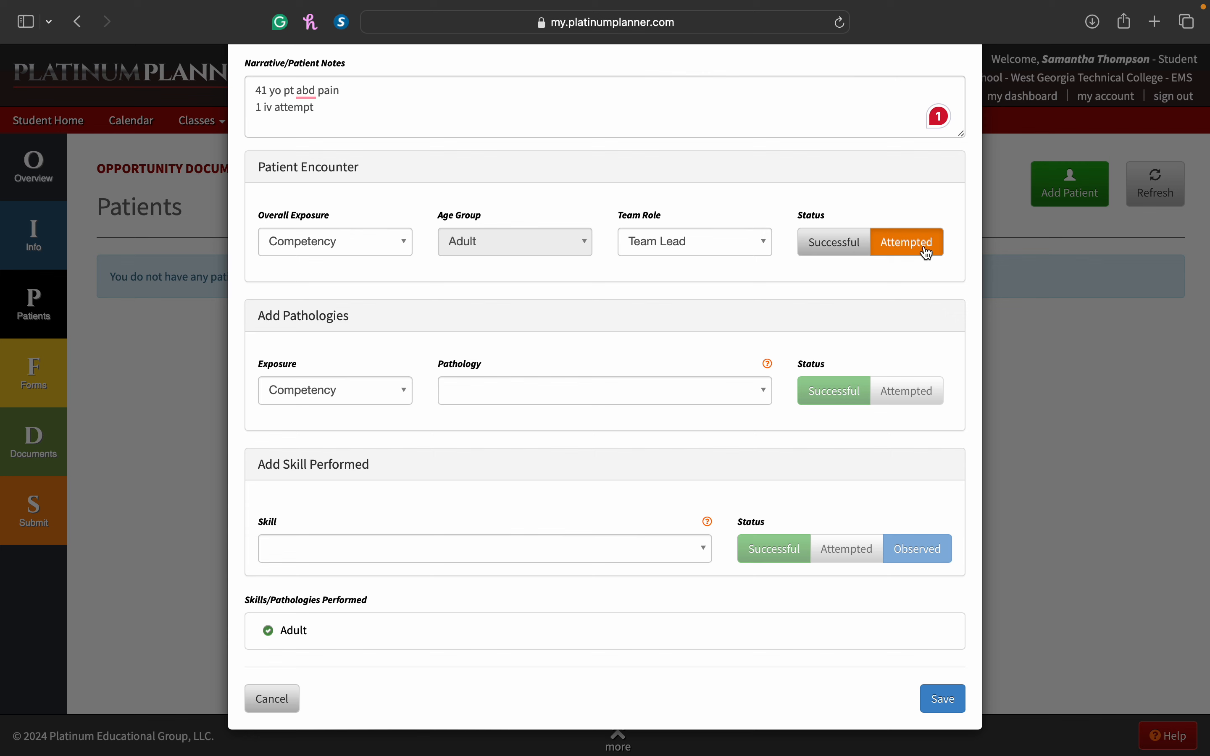
click(810, 244)
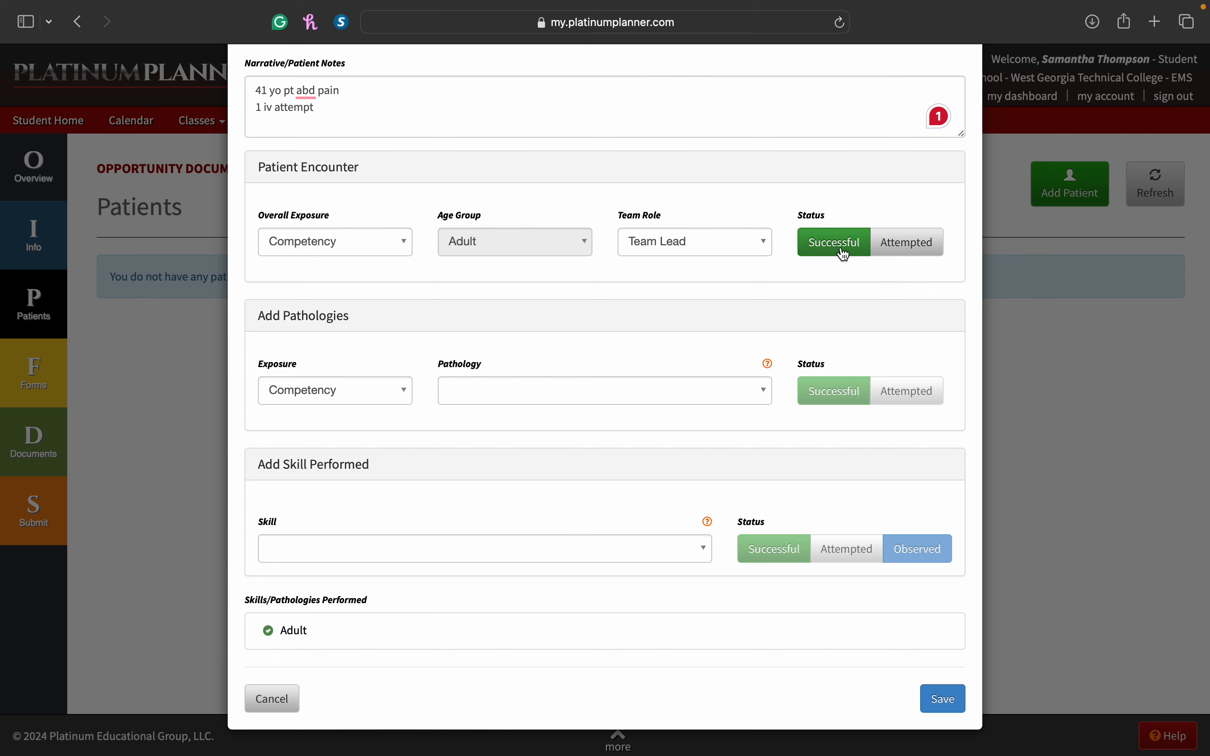
- Add the Trauma pathology with Competency exposure and Successful status to the patient record
click(368, 398)
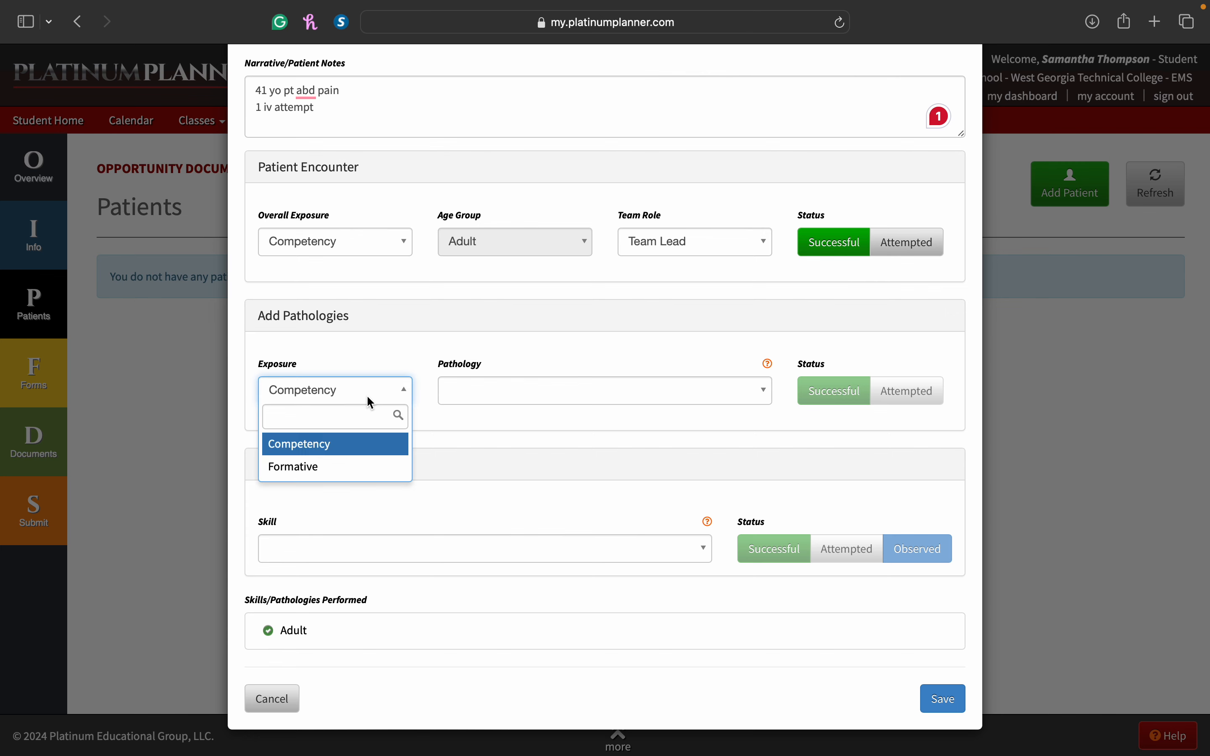
click(367, 399)
click(531, 395)
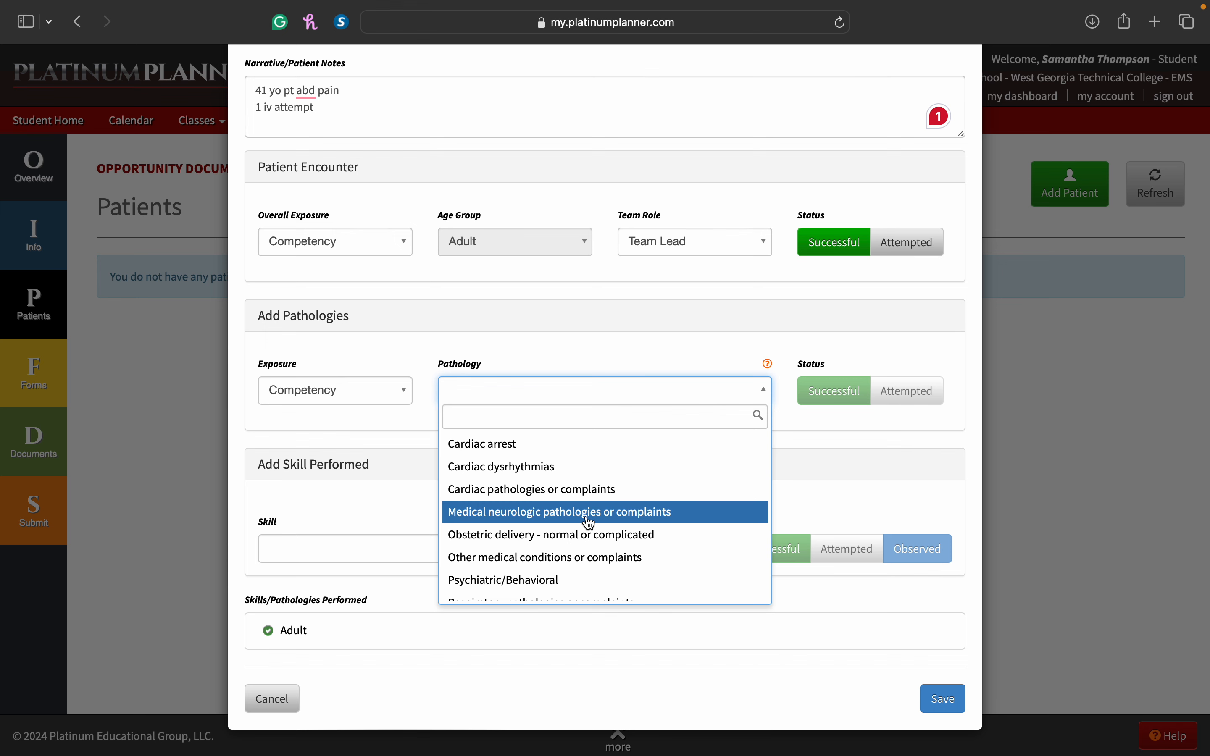
scroll(590, 522, down, 2)
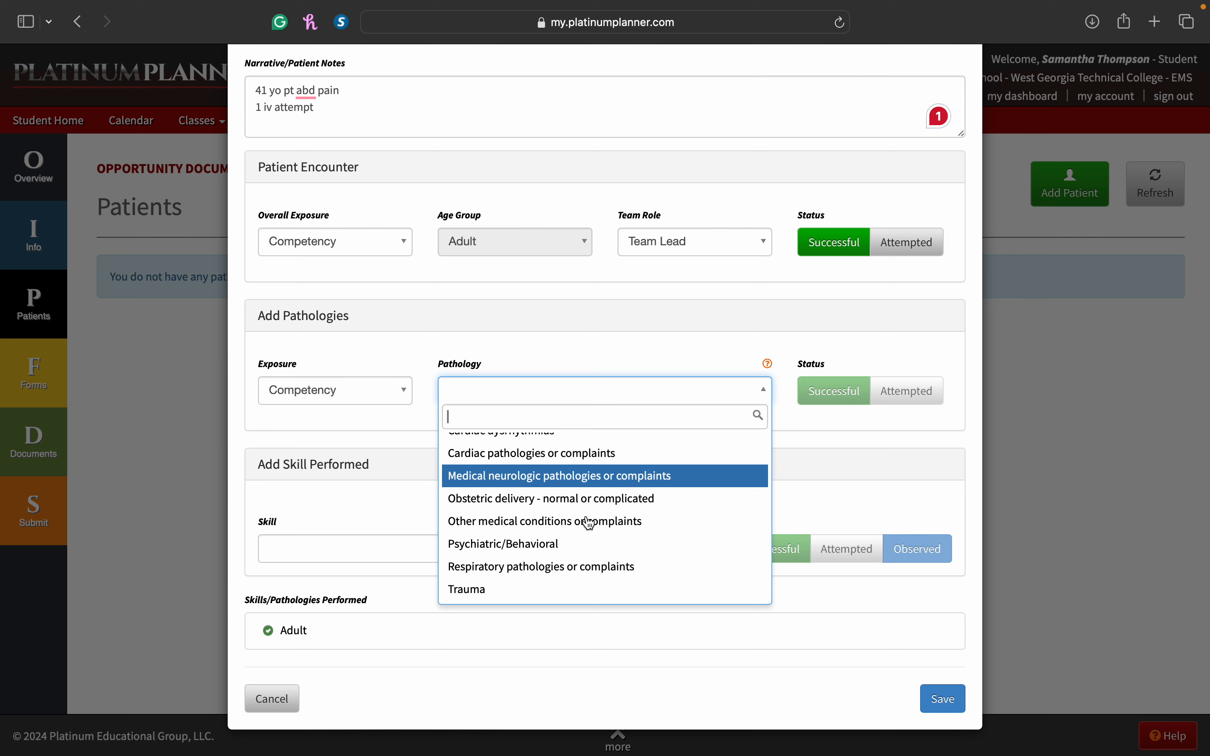
click(552, 590)
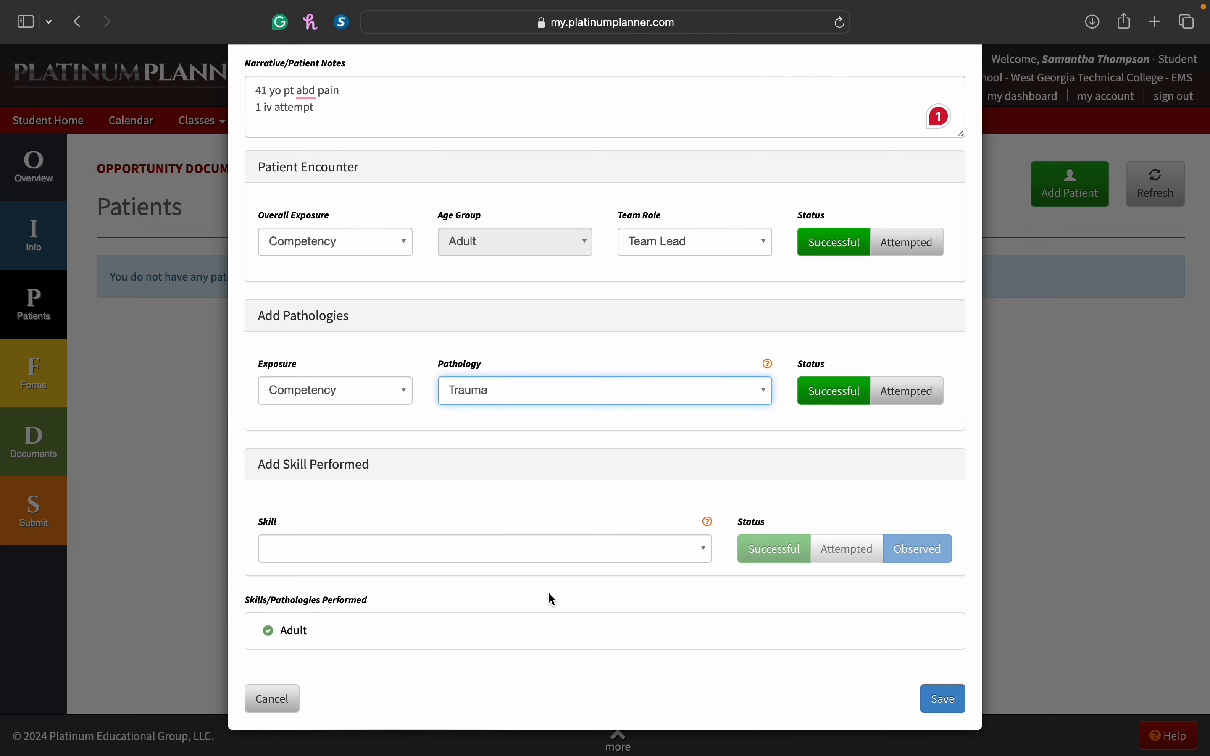
click(830, 394)
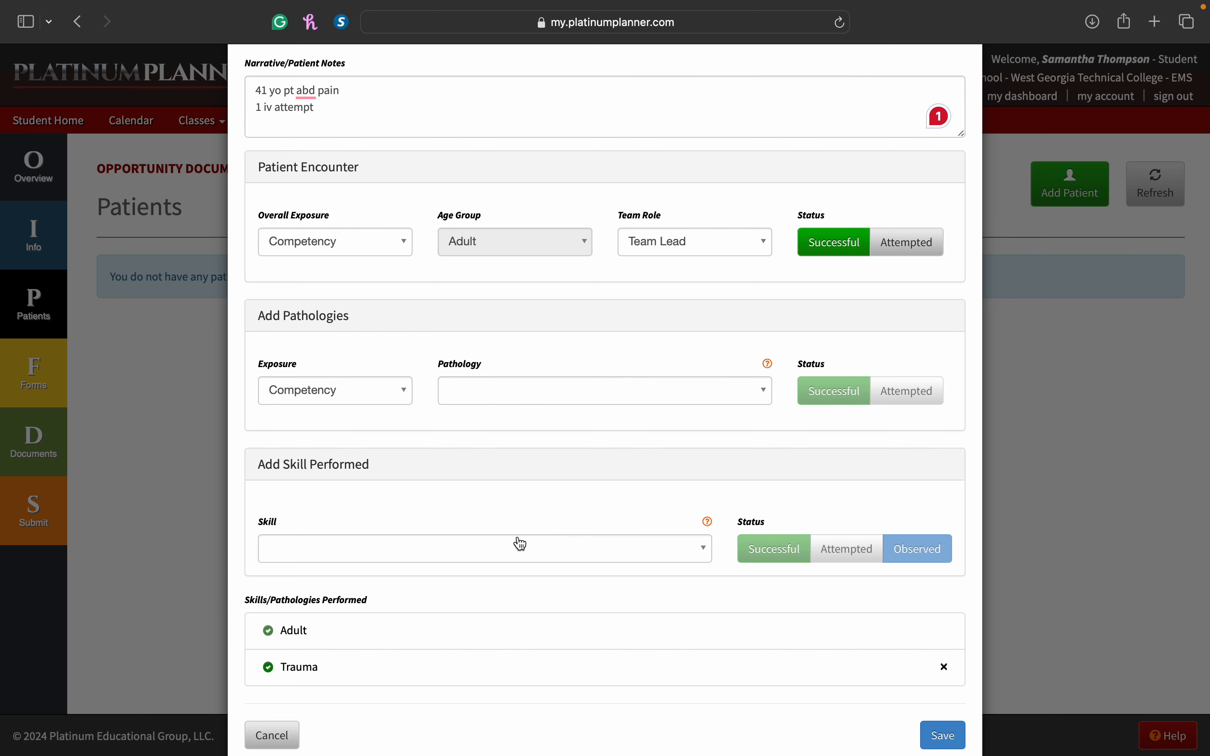
- Add the Administer IV bolus medication skill as Successful and remove it from the patient record
click(382, 556)
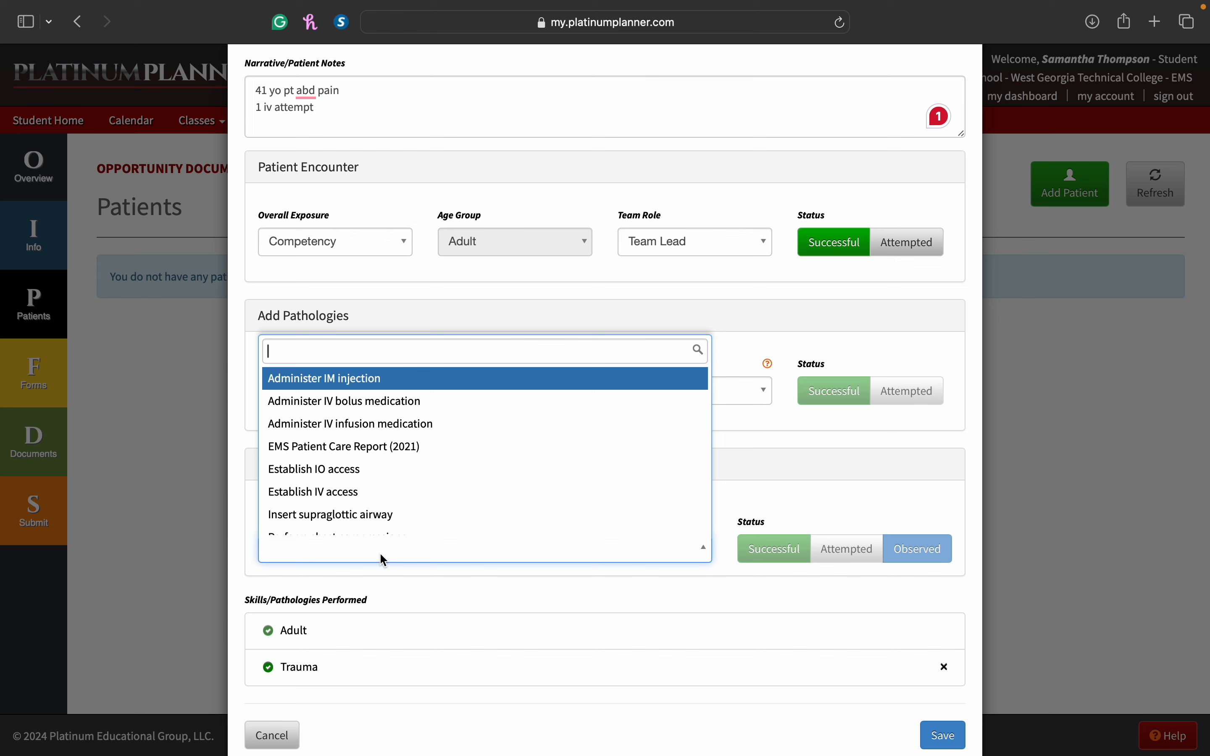
scroll(387, 480, down, 1)
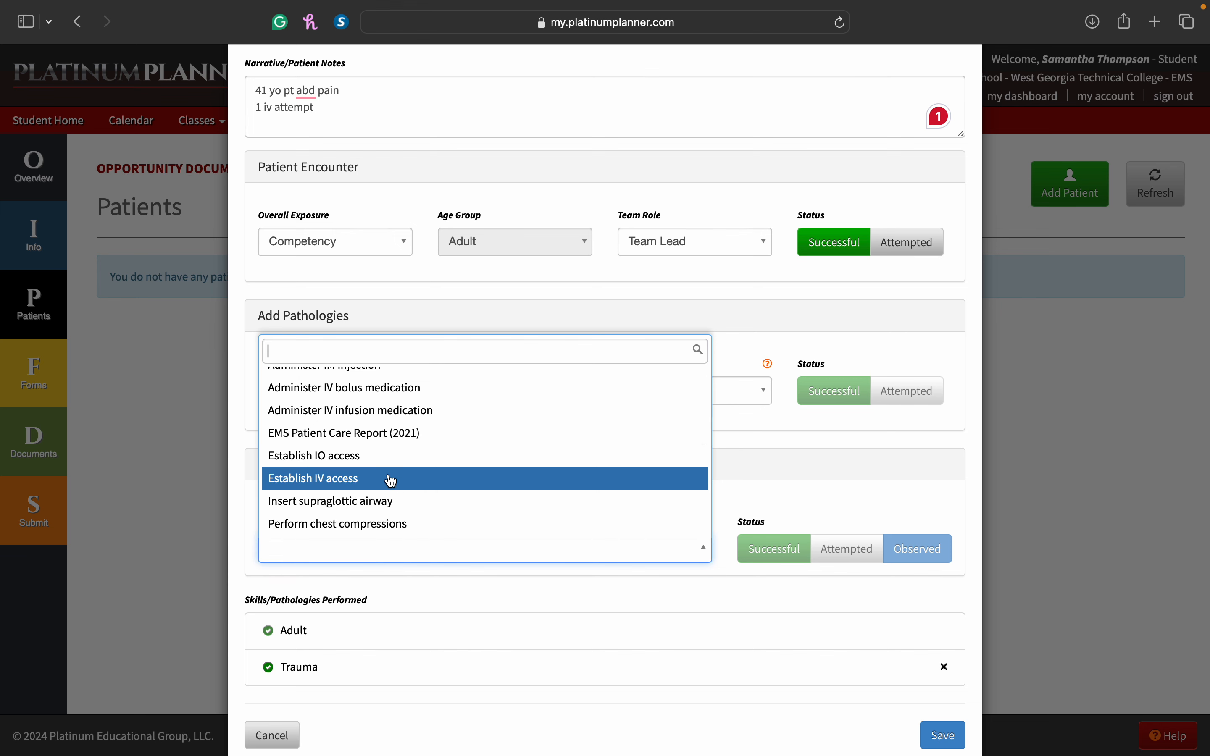
click(404, 389)
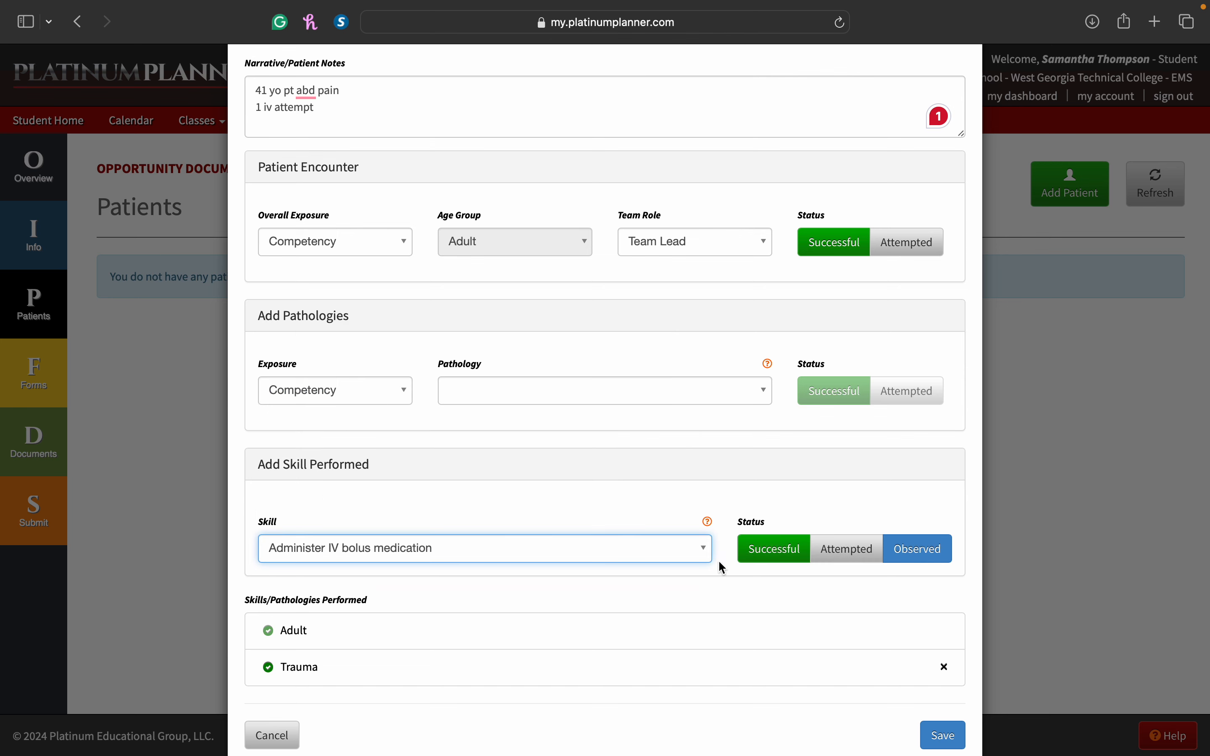
click(773, 555)
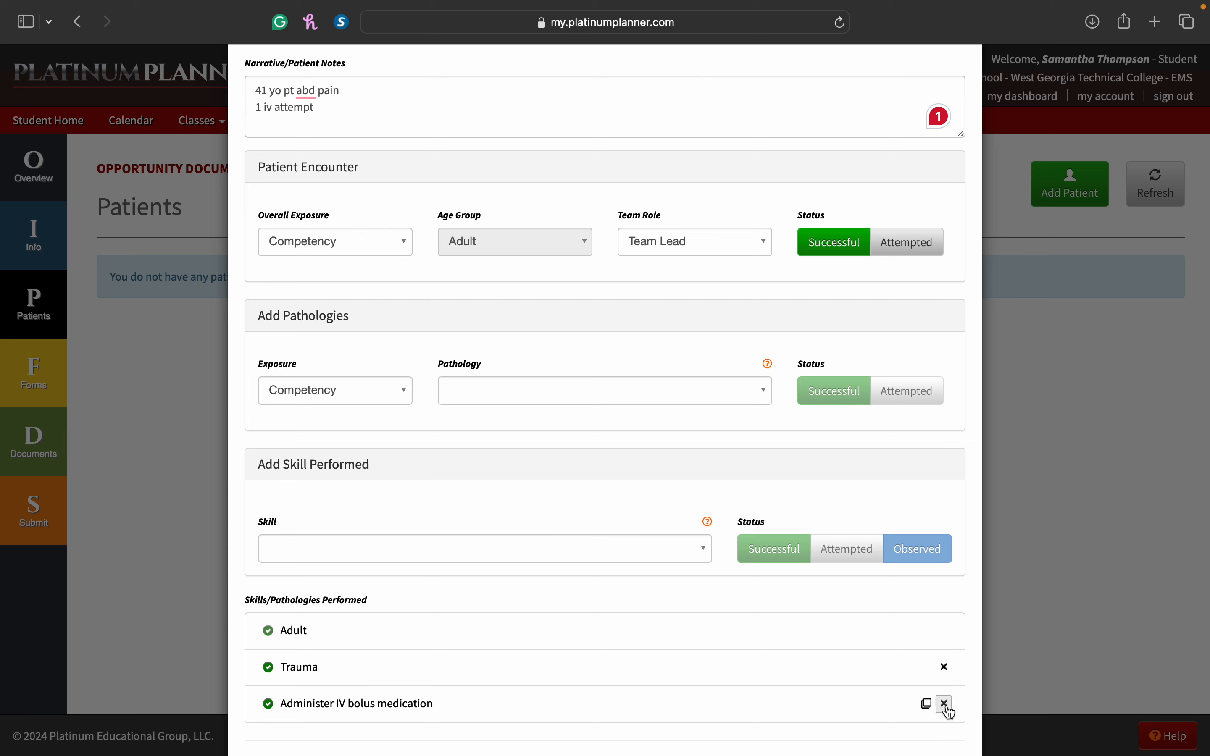
click(946, 706)
- Add the Administer IV bolus medication skill with Observed status to the patient record
click(644, 549)
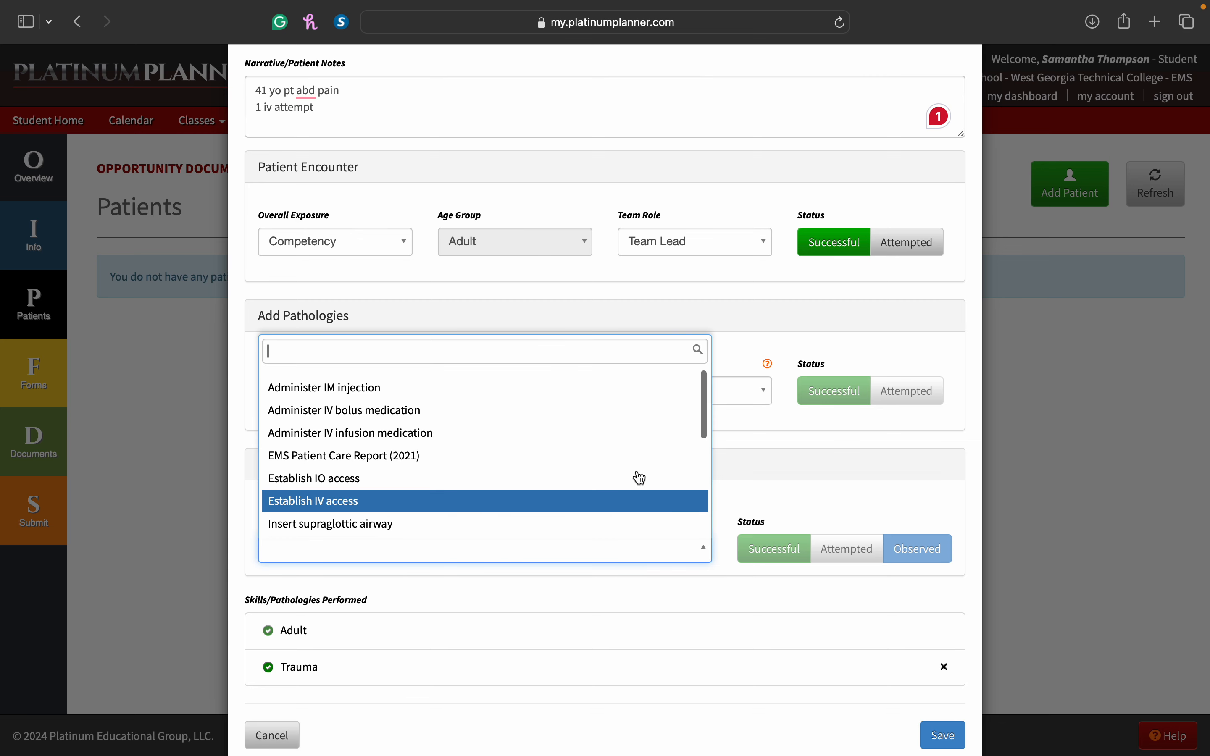
click(639, 418)
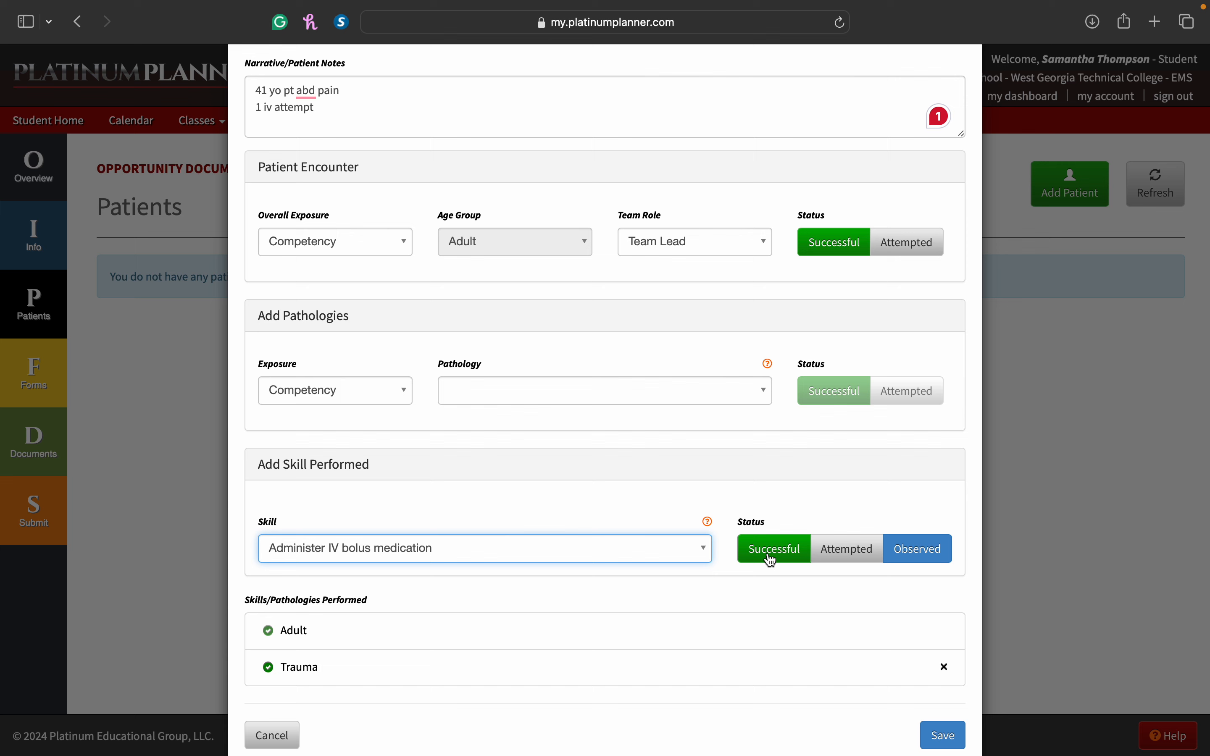
click(937, 550)
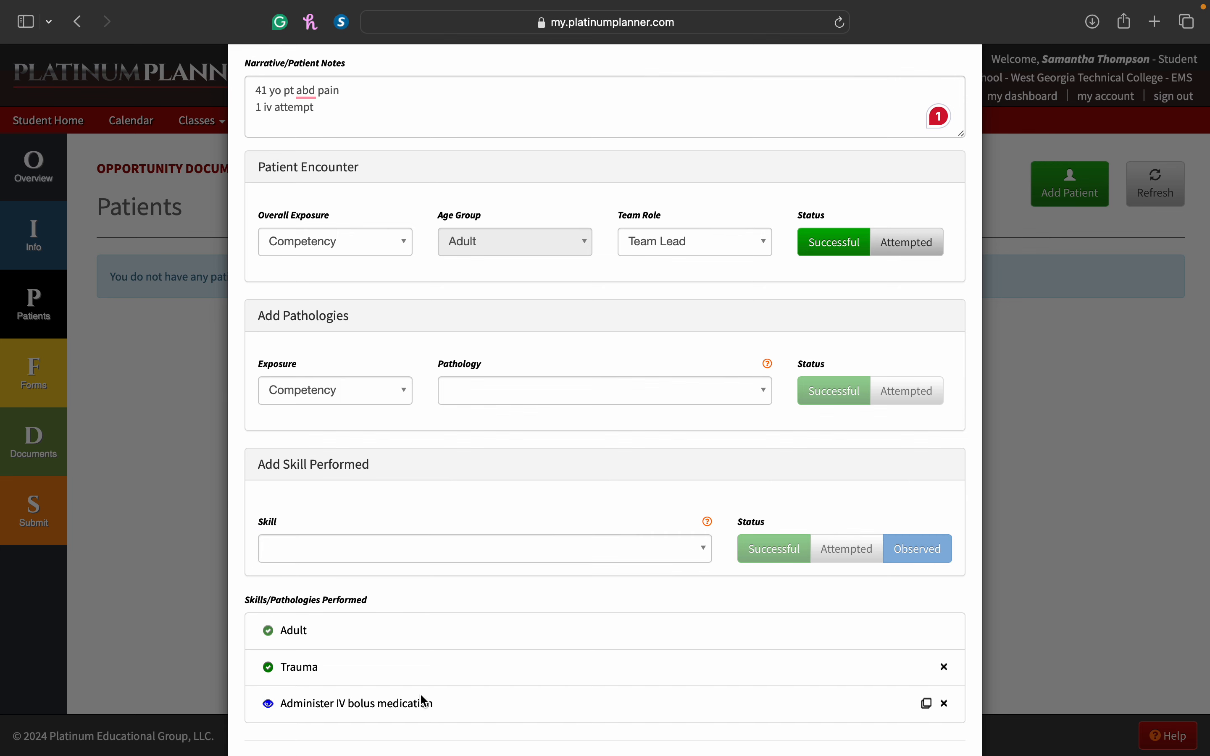
- Add the EMS Patient Care Report (2021) skill with Successful status to the patient record
click(469, 546)
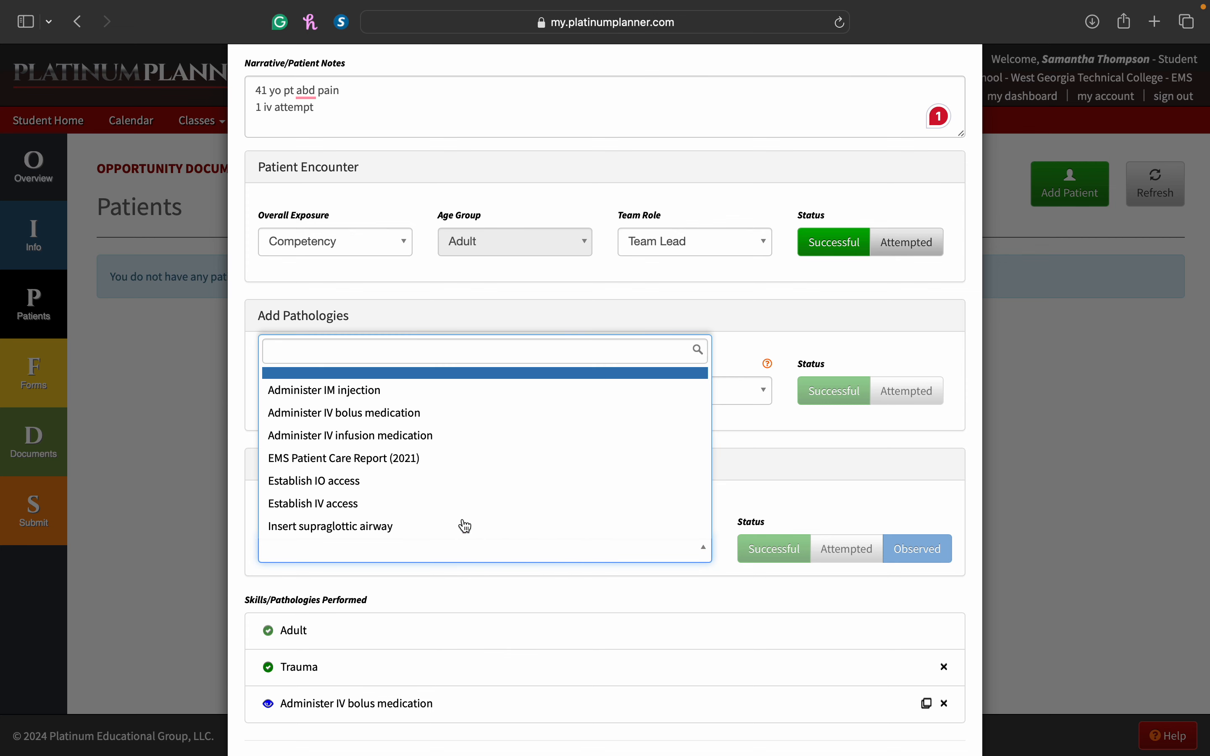
click(444, 456)
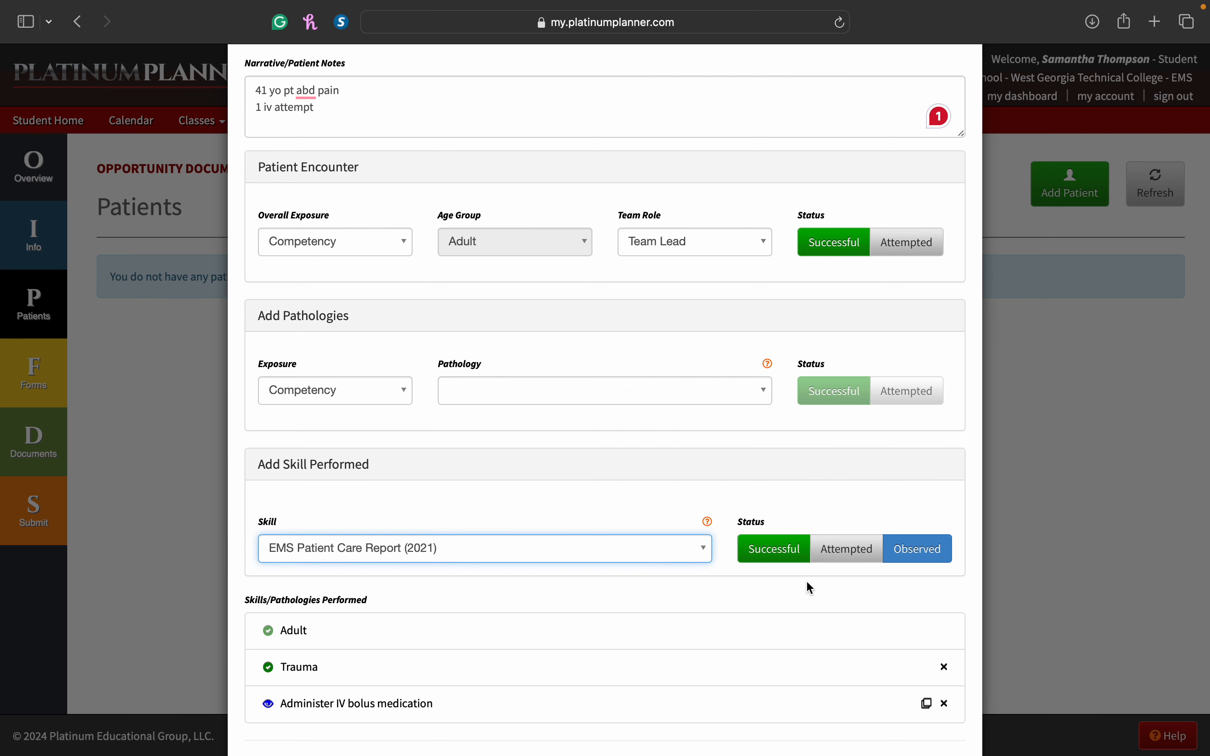
click(780, 555)
scroll(629, 564, down, 3)
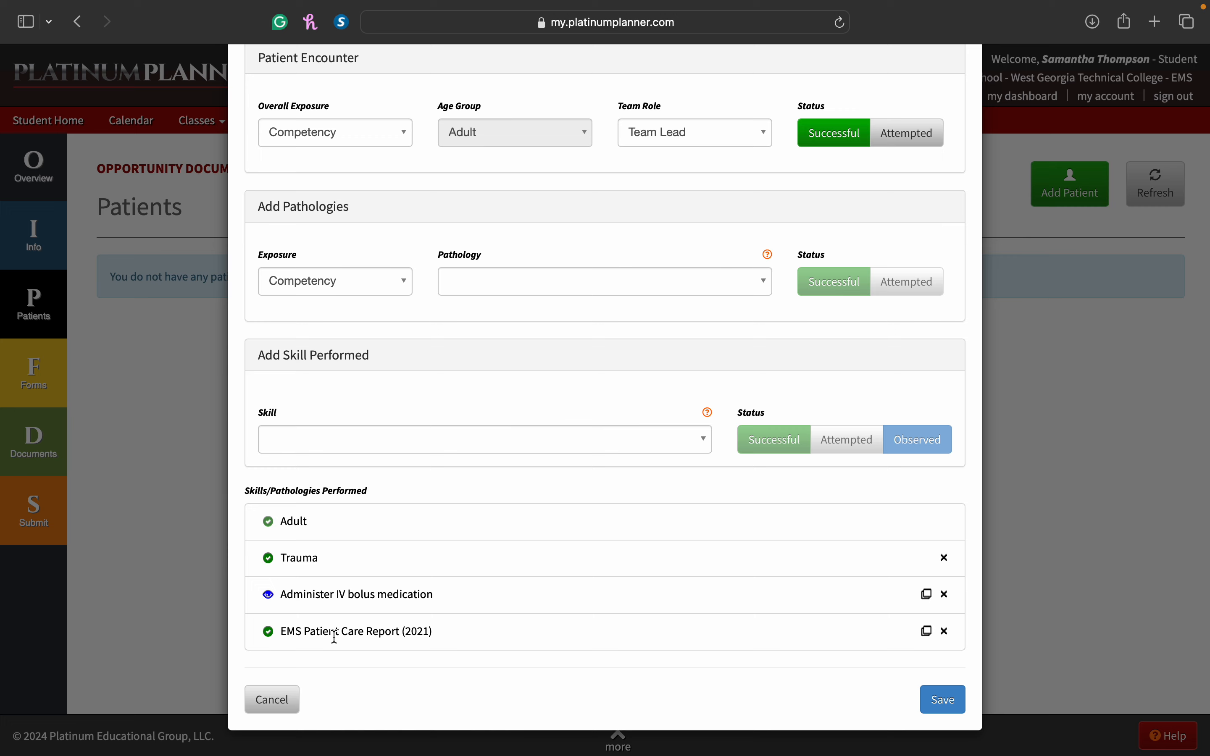
- Look through the list of available skills without adding another and save the patient record
click(489, 439)
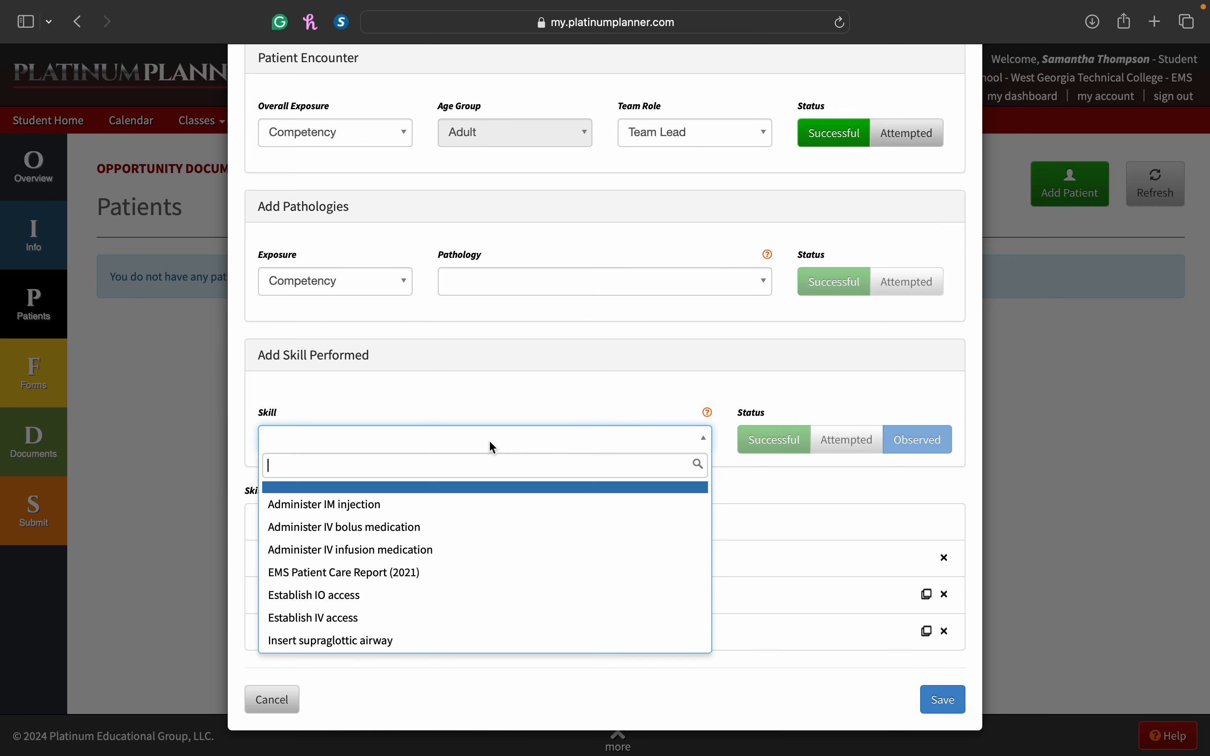
scroll(493, 549, down, 10)
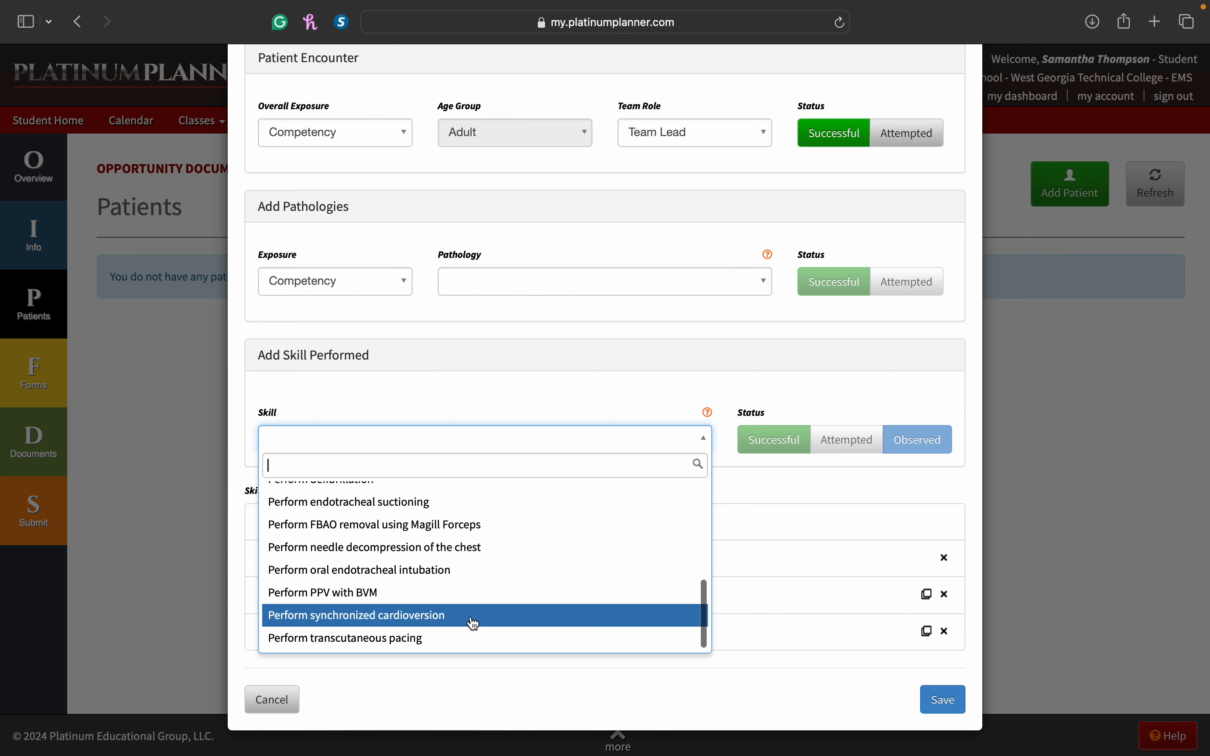
scroll(474, 624, up, 2)
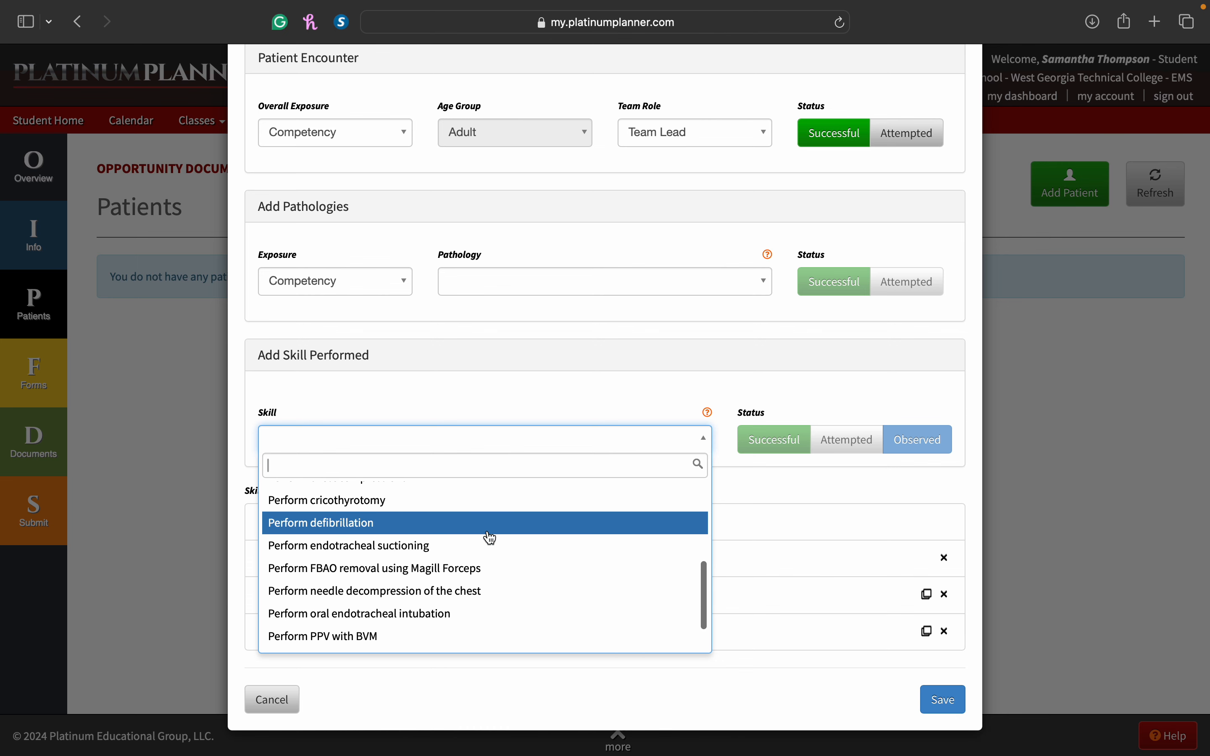
scroll(490, 536, up, 3)
scroll(490, 538, up, 3)
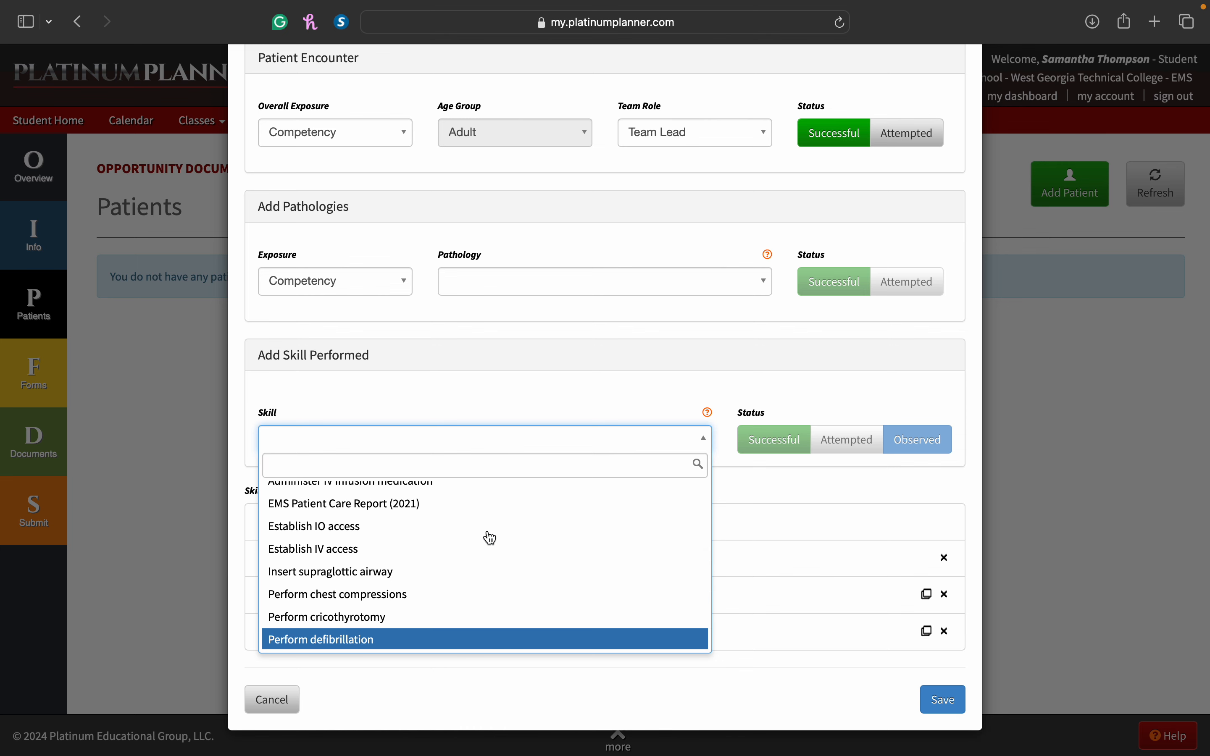
scroll(490, 538, up, 3)
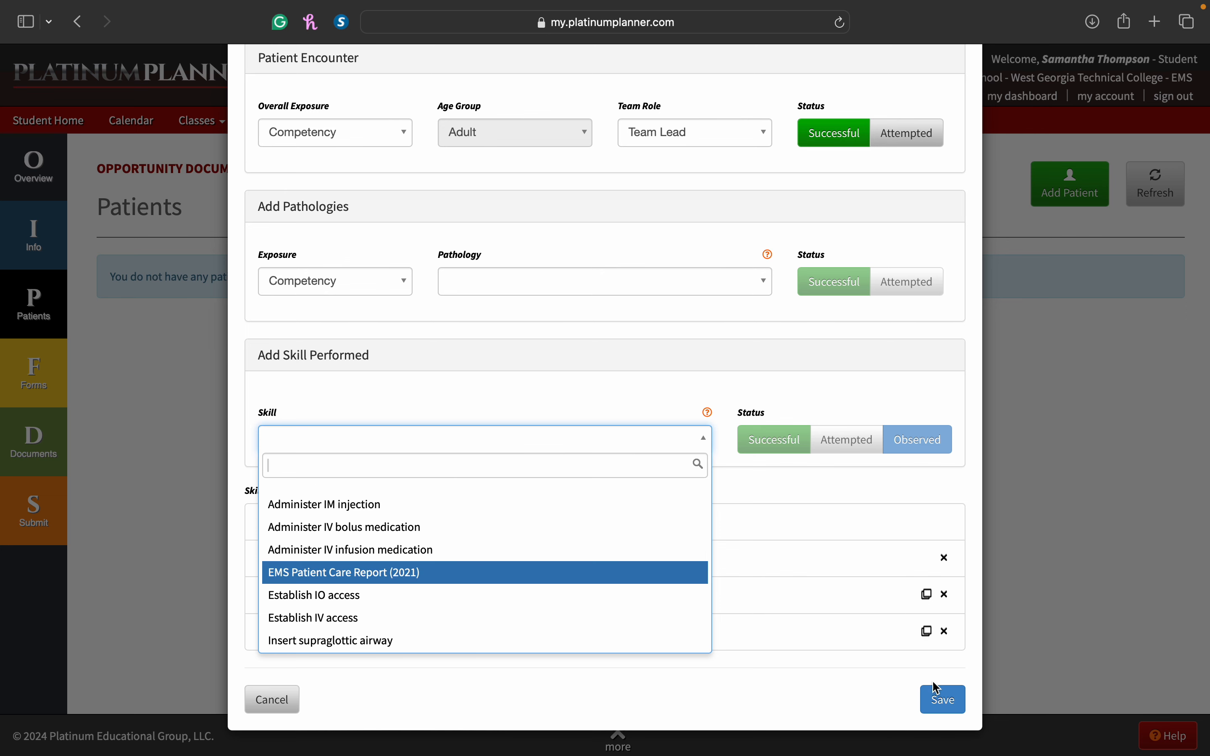
click(946, 703)
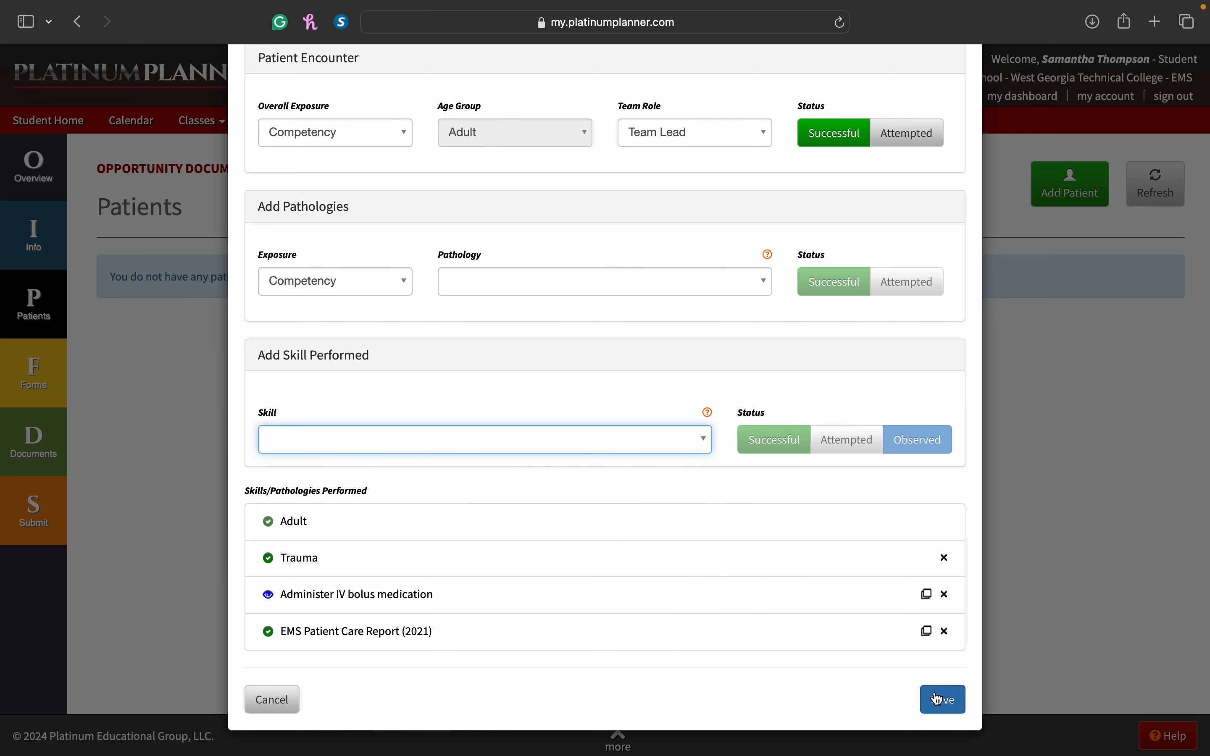
click(940, 699)
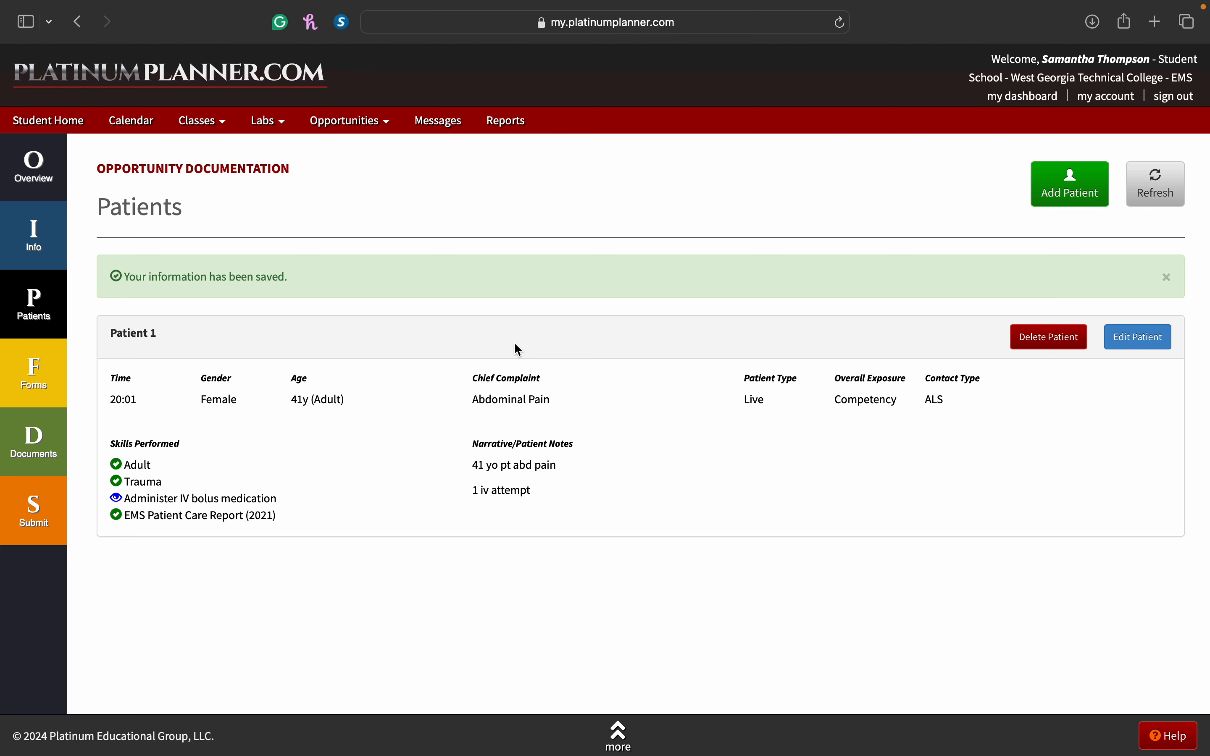
- Examine the opportunity's Site/Preceptor Evaluation and EMS Patient Care Report forms, including the 41-year-old patient's first attempt entry
click(53, 373)
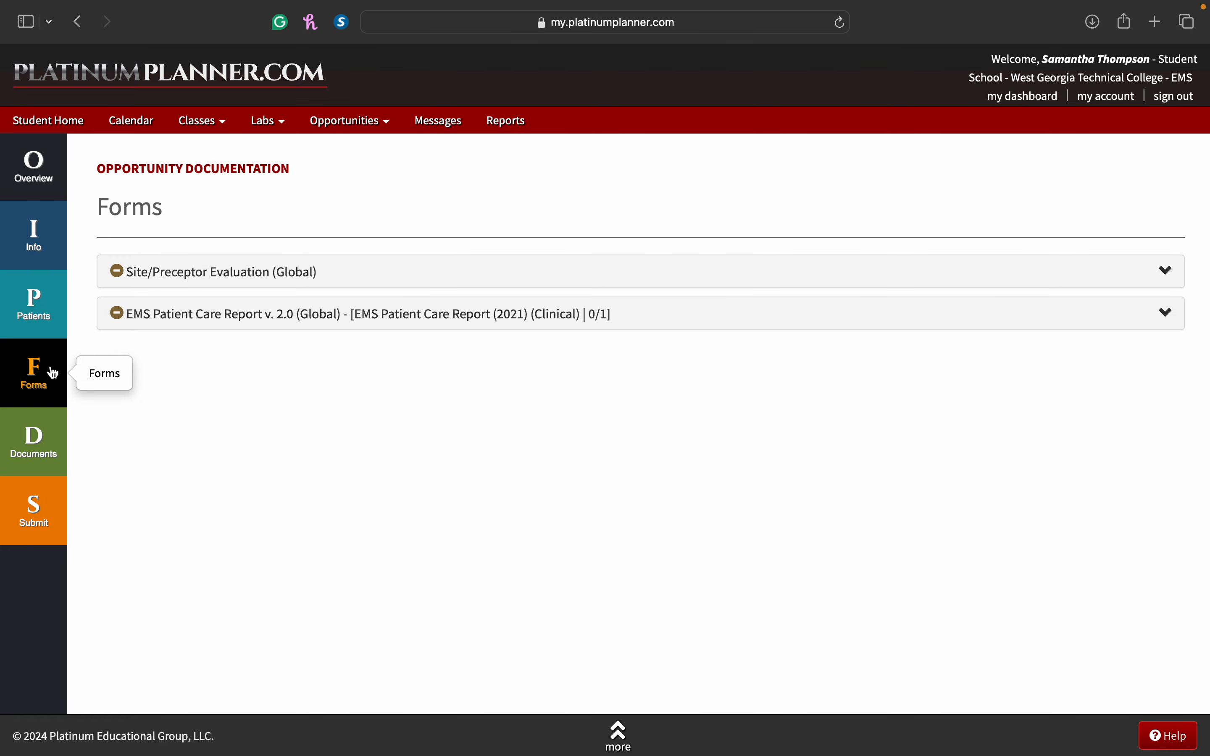
click(202, 273)
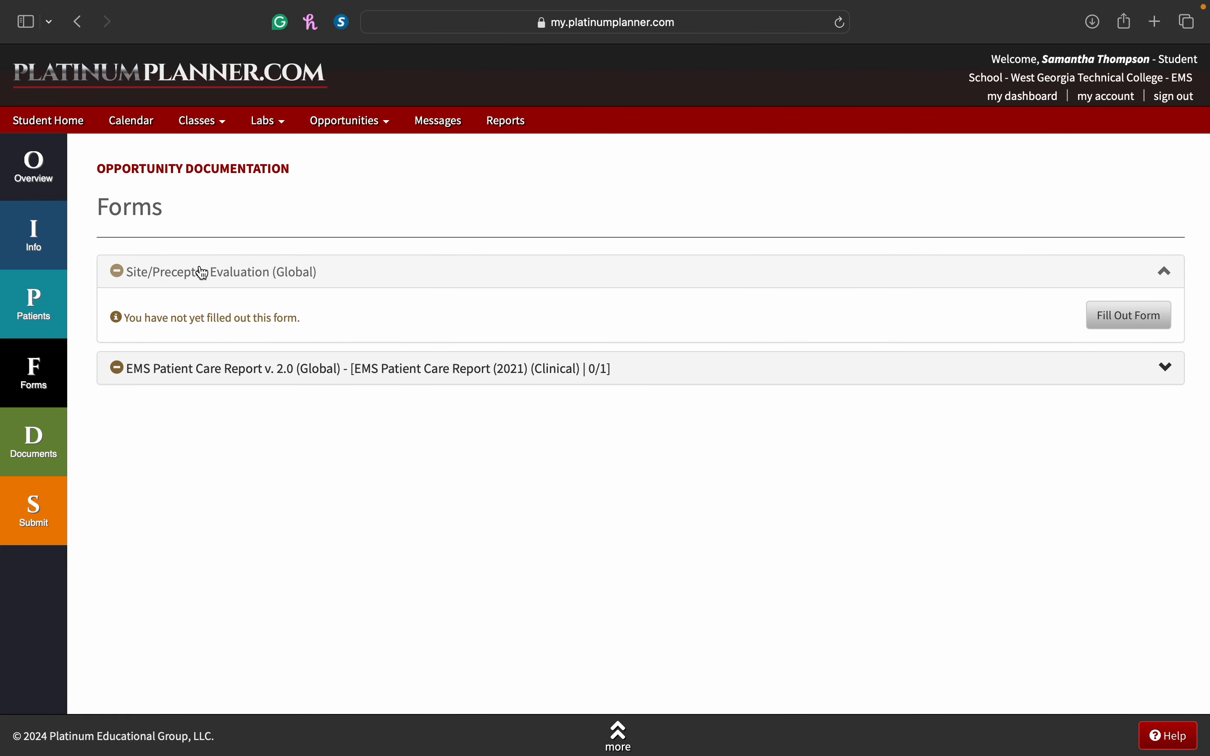
click(226, 372)
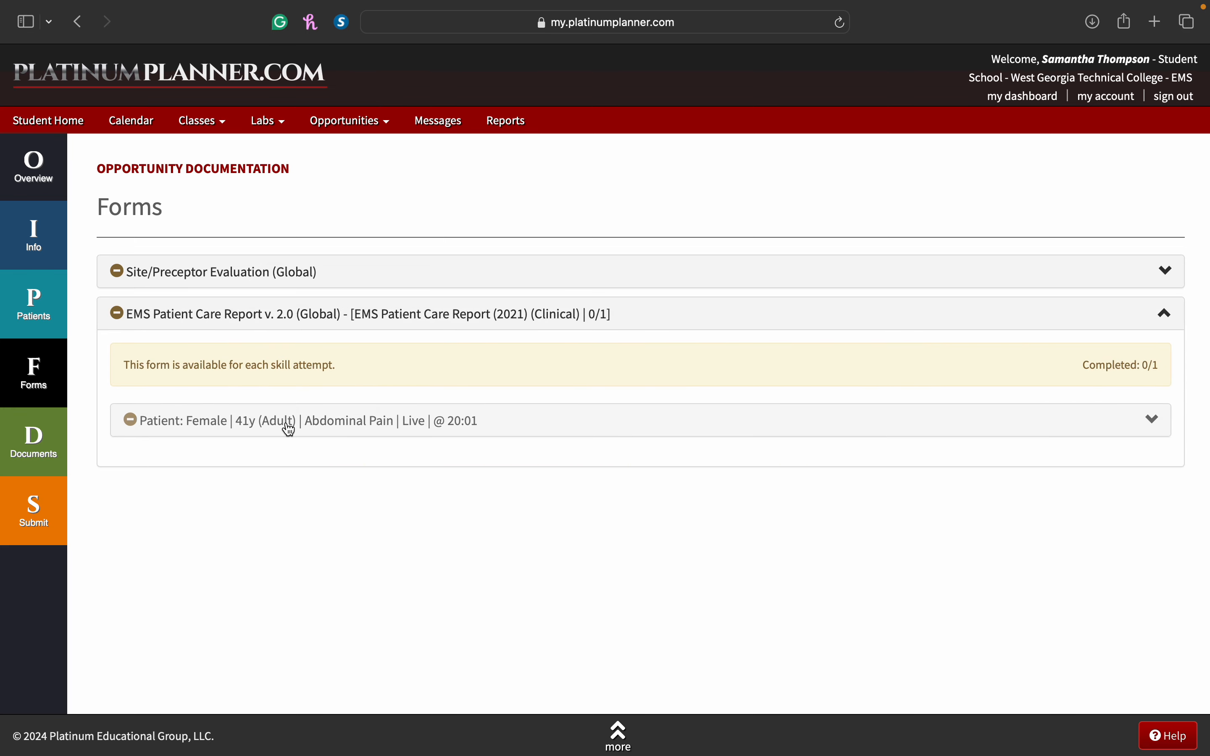
click(289, 429)
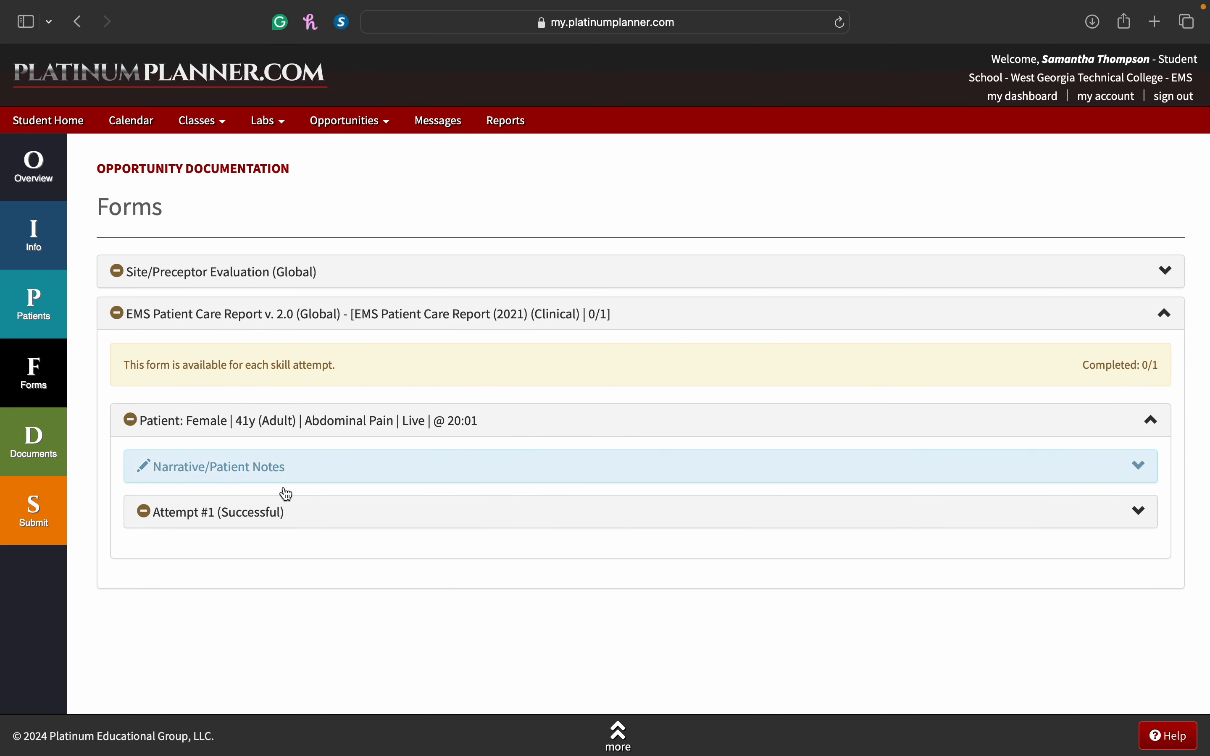
click(289, 515)
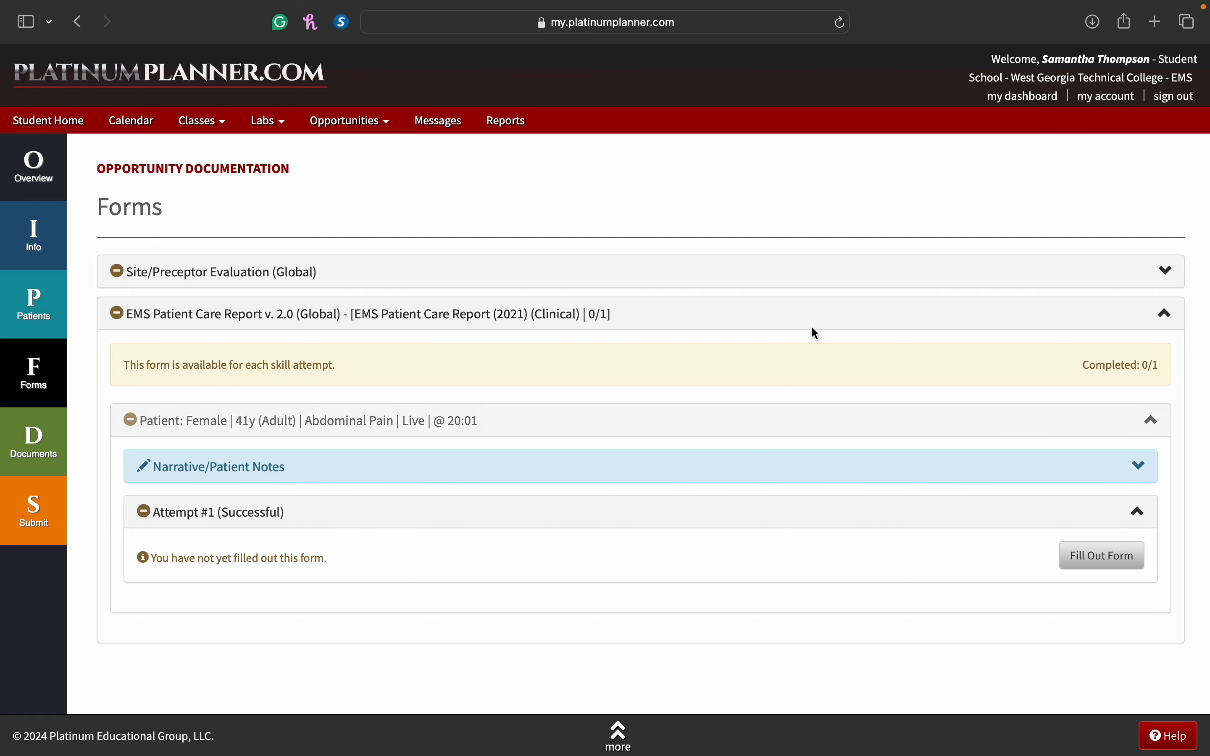
- Open the Site/Preceptor Evaluation for completion, review all its questions and save it with the ratings left at N/A
click(839, 279)
click(1122, 324)
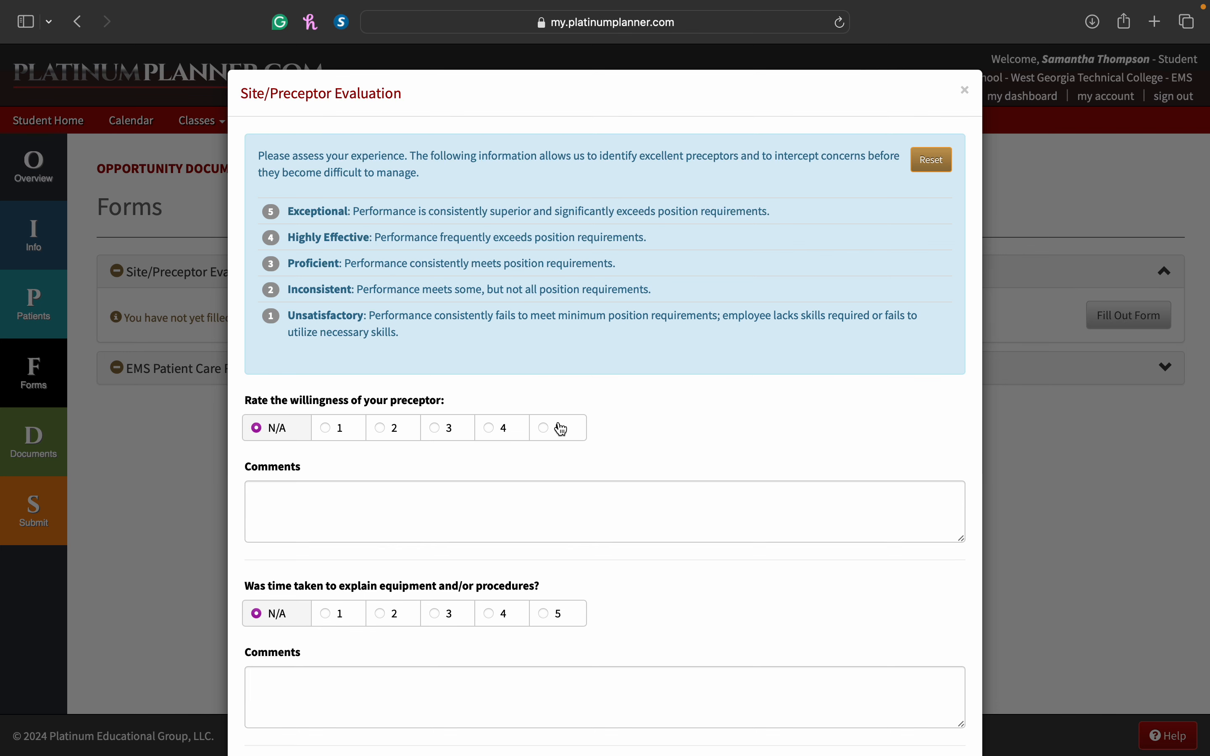
scroll(584, 494, down, 9)
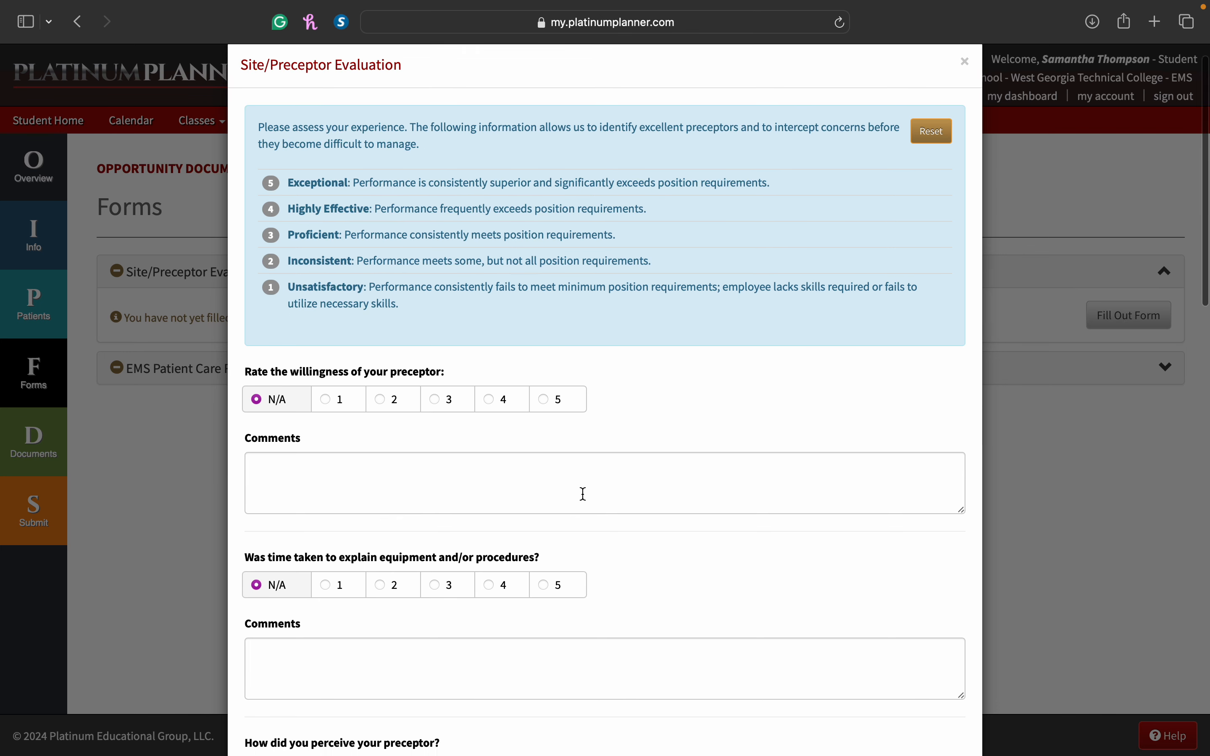
scroll(584, 492, down, 9)
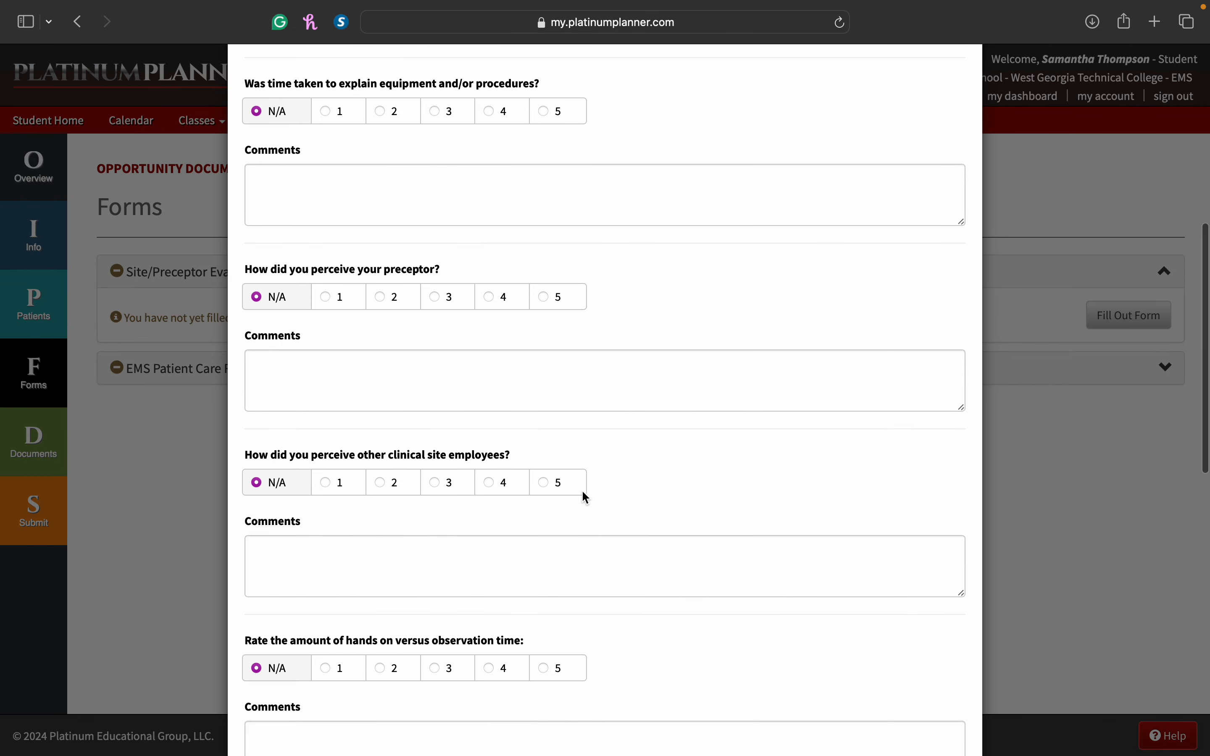
scroll(582, 492, down, 3)
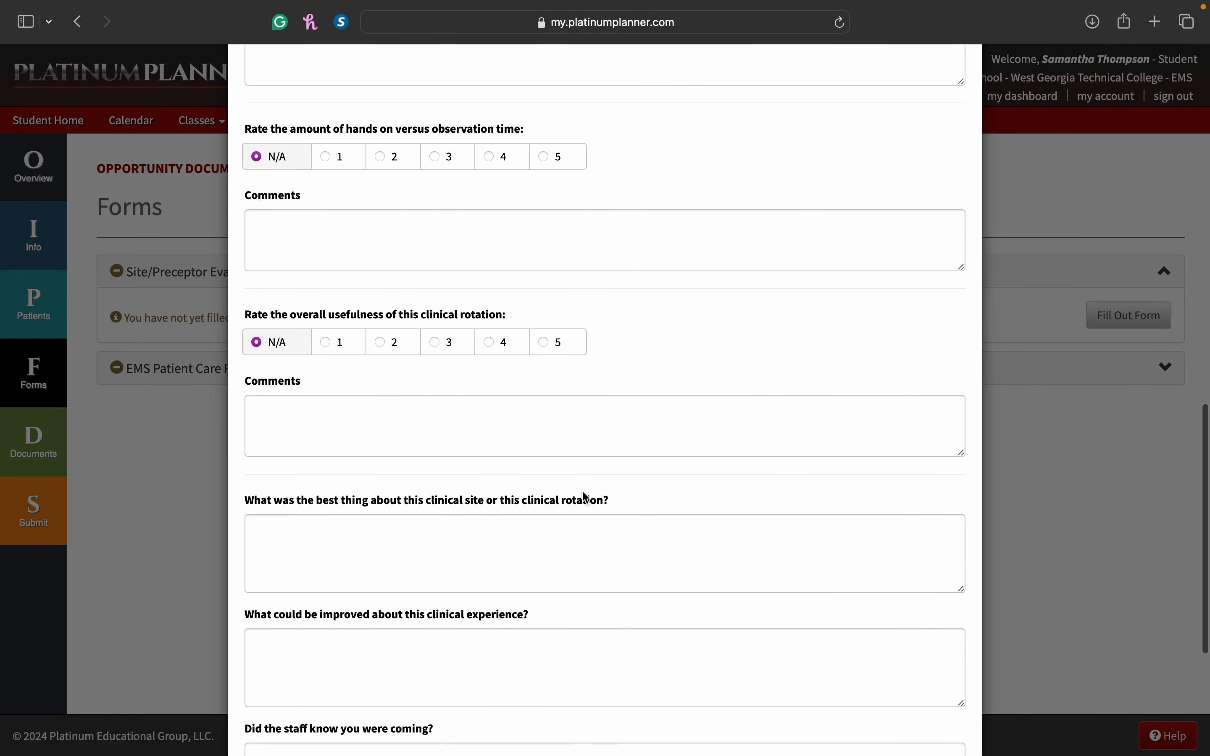
scroll(583, 492, down, 2)
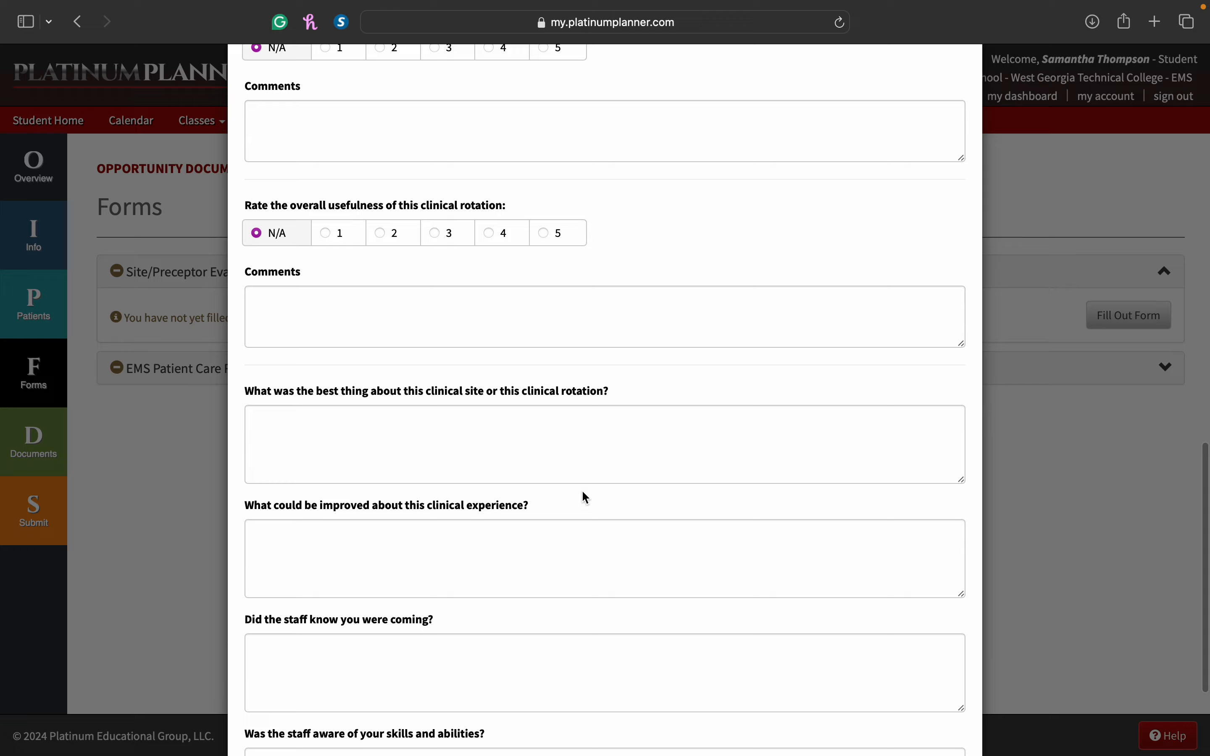
scroll(582, 492, down, 4)
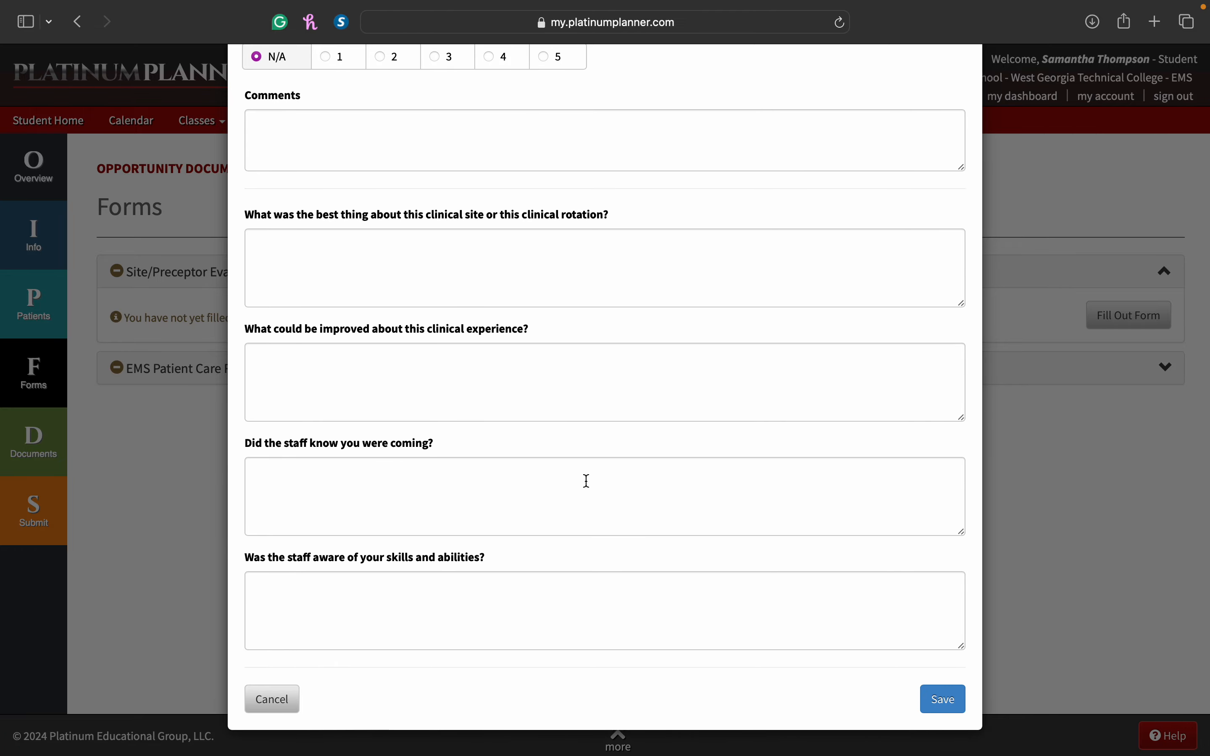
scroll(962, 700, up, 1)
click(962, 701)
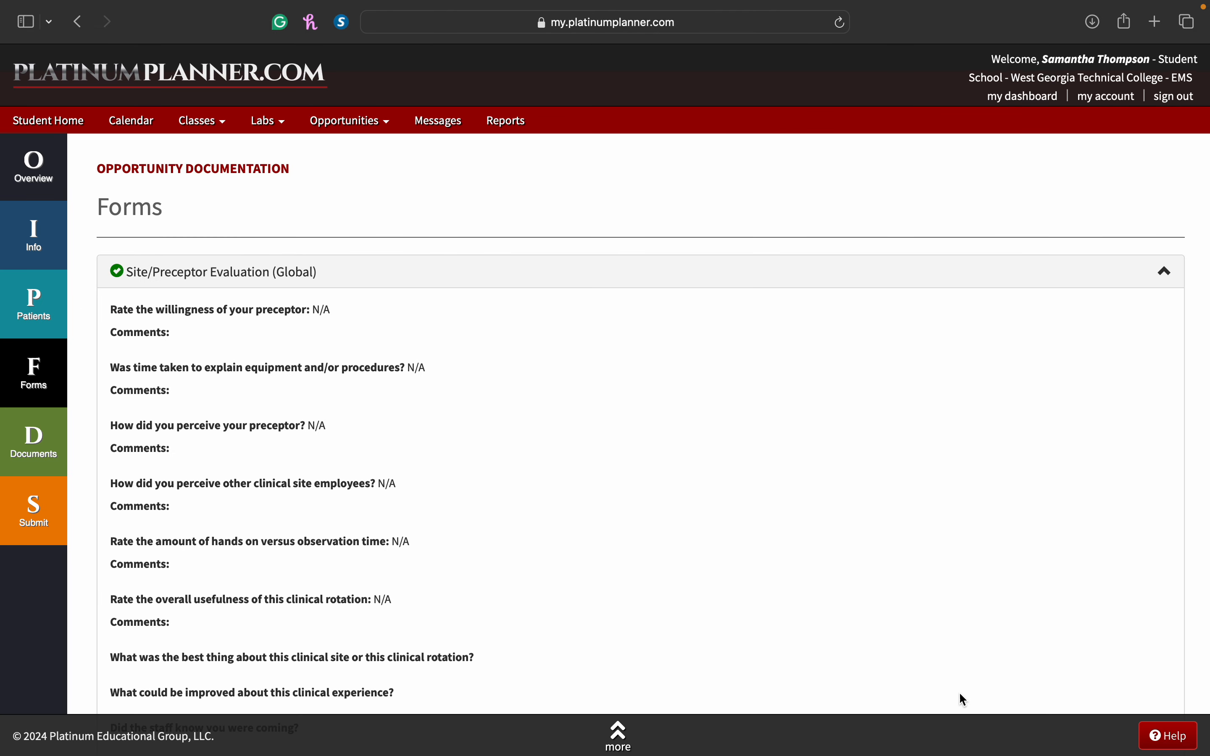
- Expand the EMS Patient Care Report entry and read the patient's narrative notes above the first attempt
scroll(919, 395, down, 5)
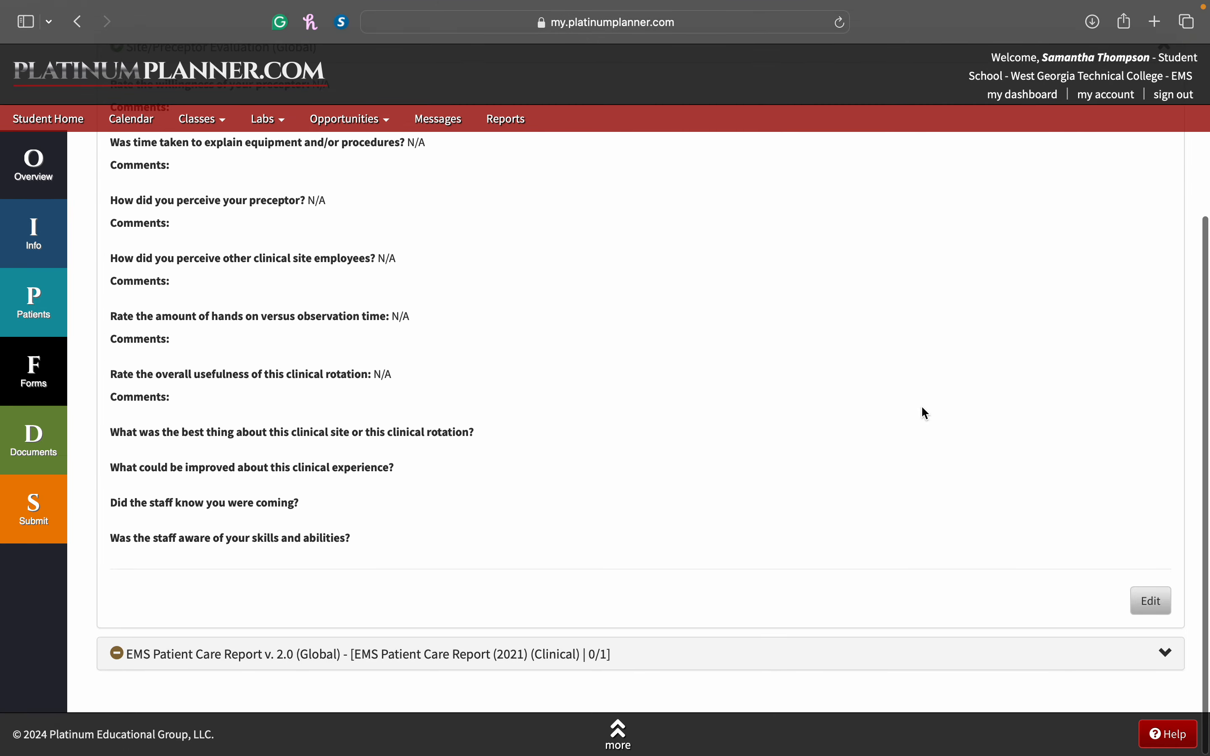
click(1065, 661)
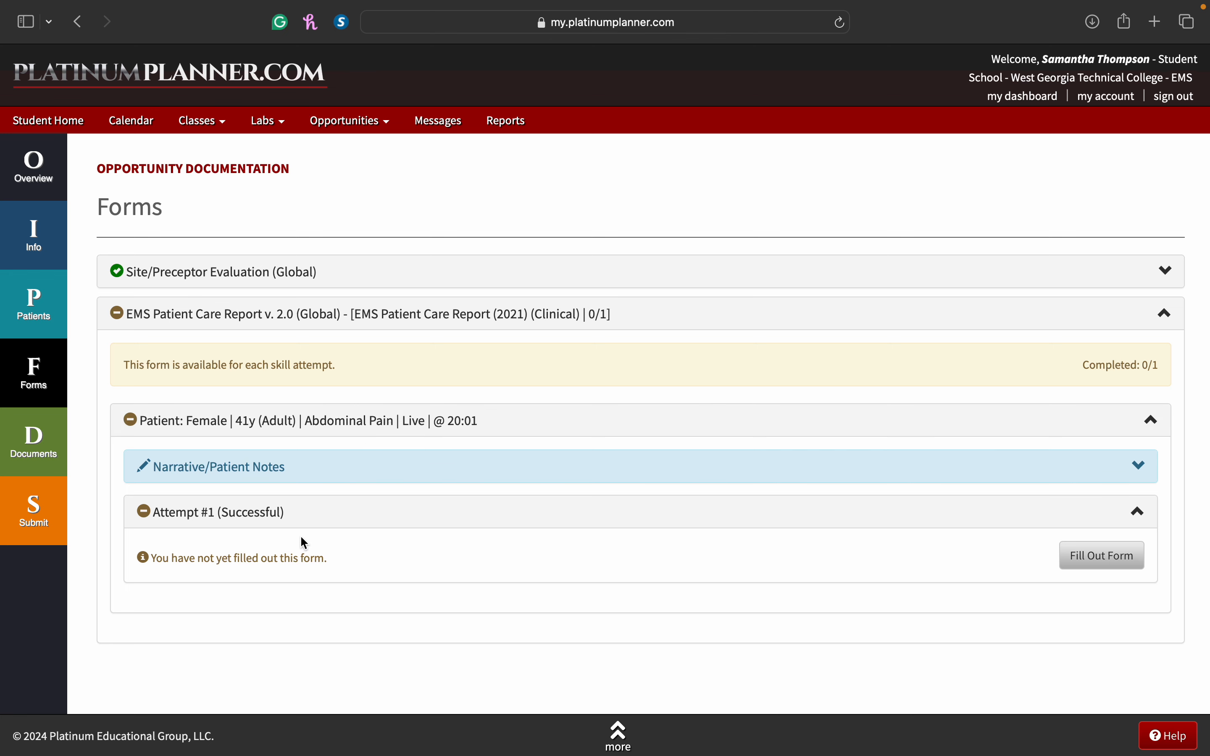
click(381, 467)
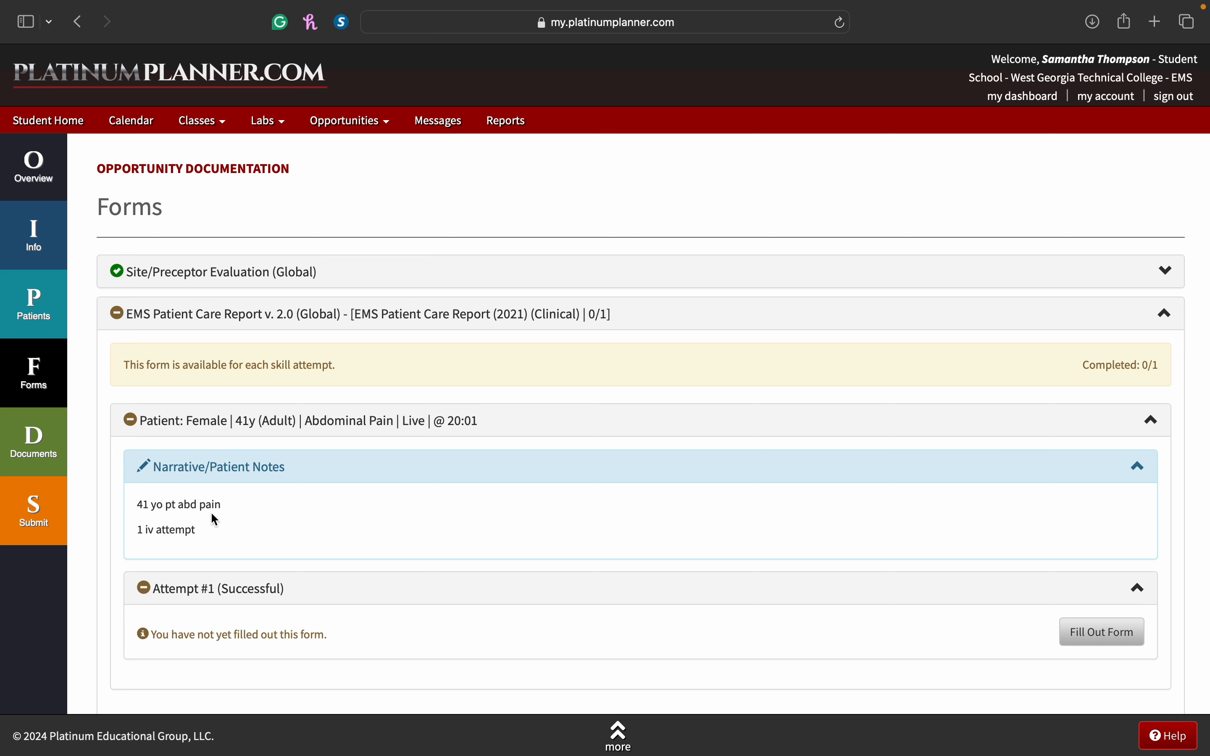
click(257, 480)
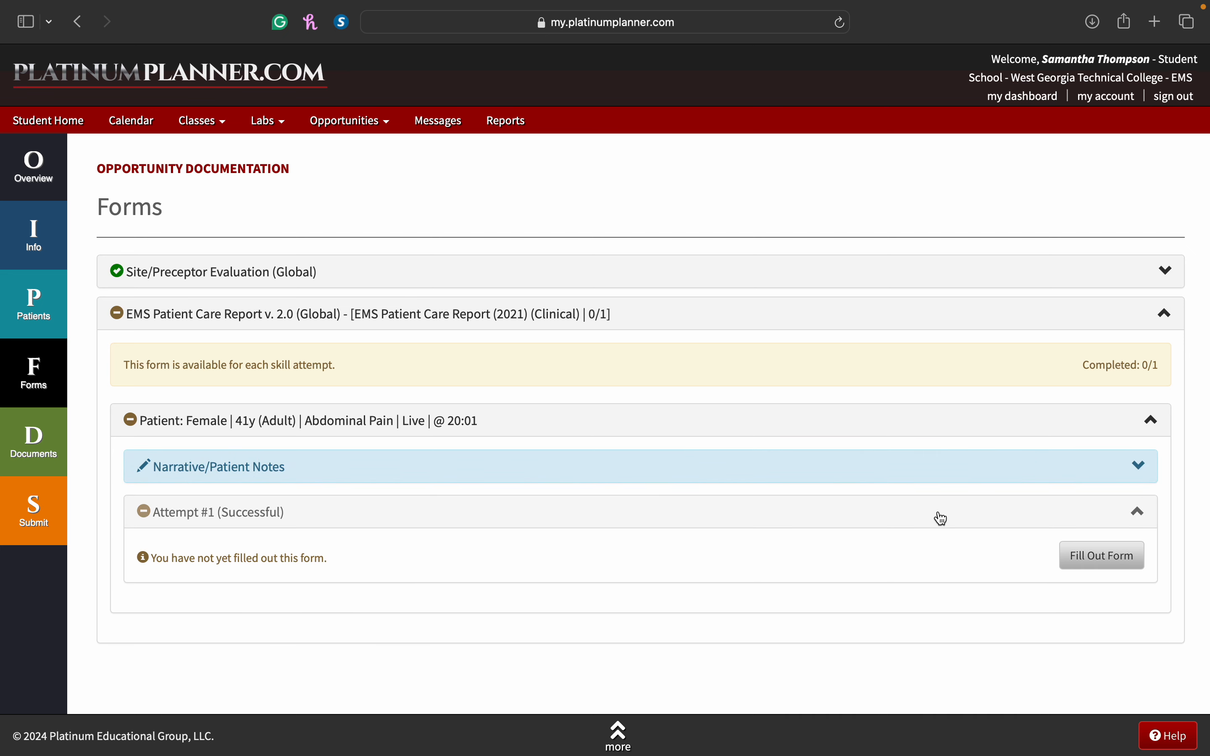
- Start filling out the first attempt's EMS Patient Care Report with incident number 1 and a time of interaction of 1hr
click(1084, 567)
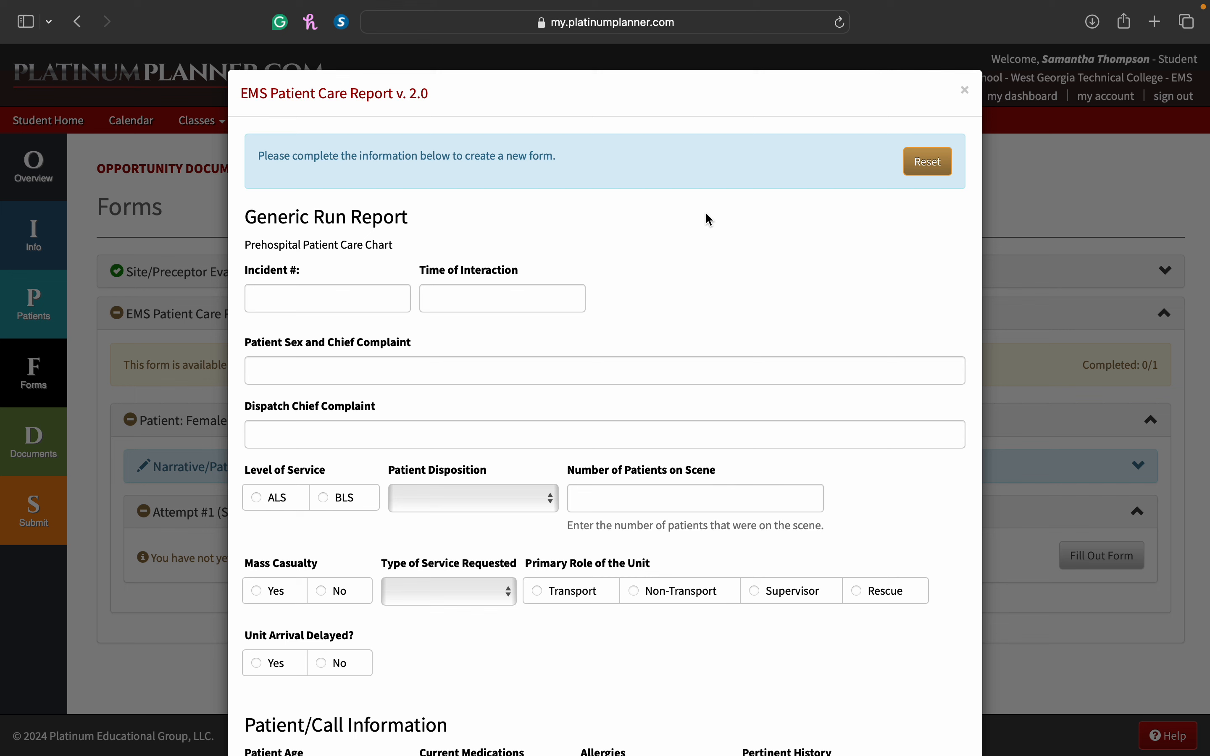
click(376, 296)
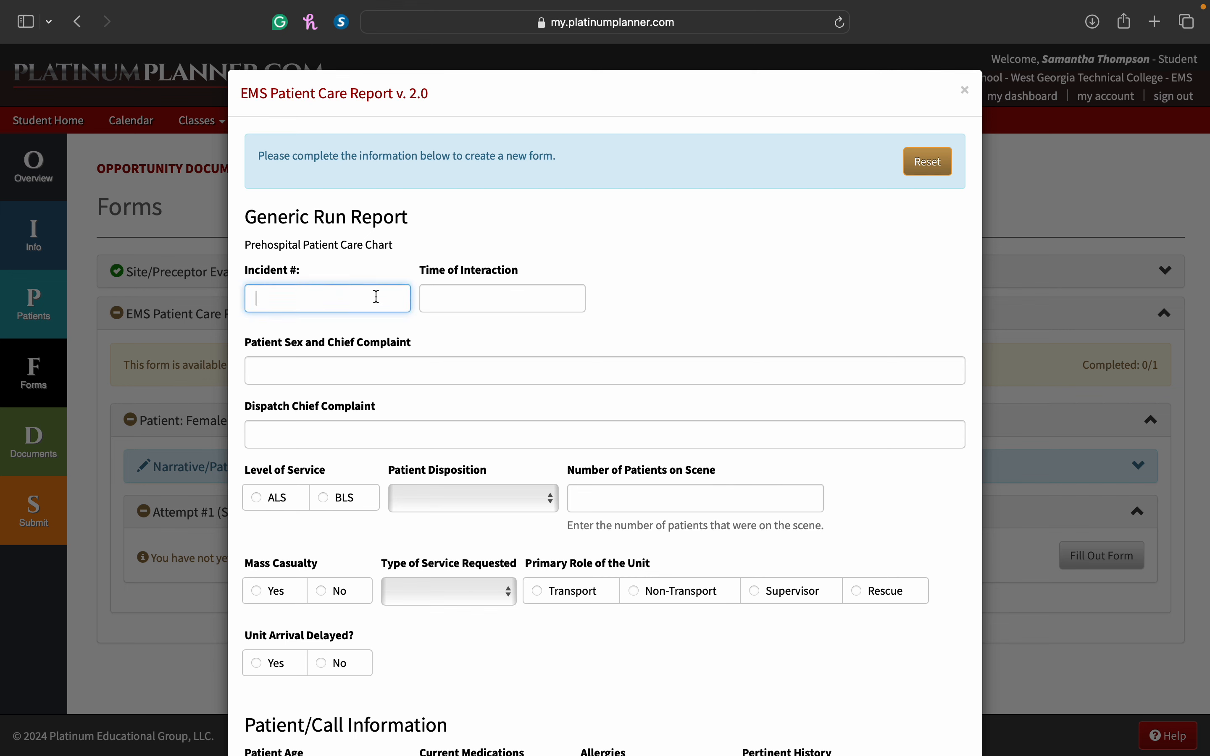
text(1)
scroll(467, 322, down, 1)
scroll(471, 329, down, 2)
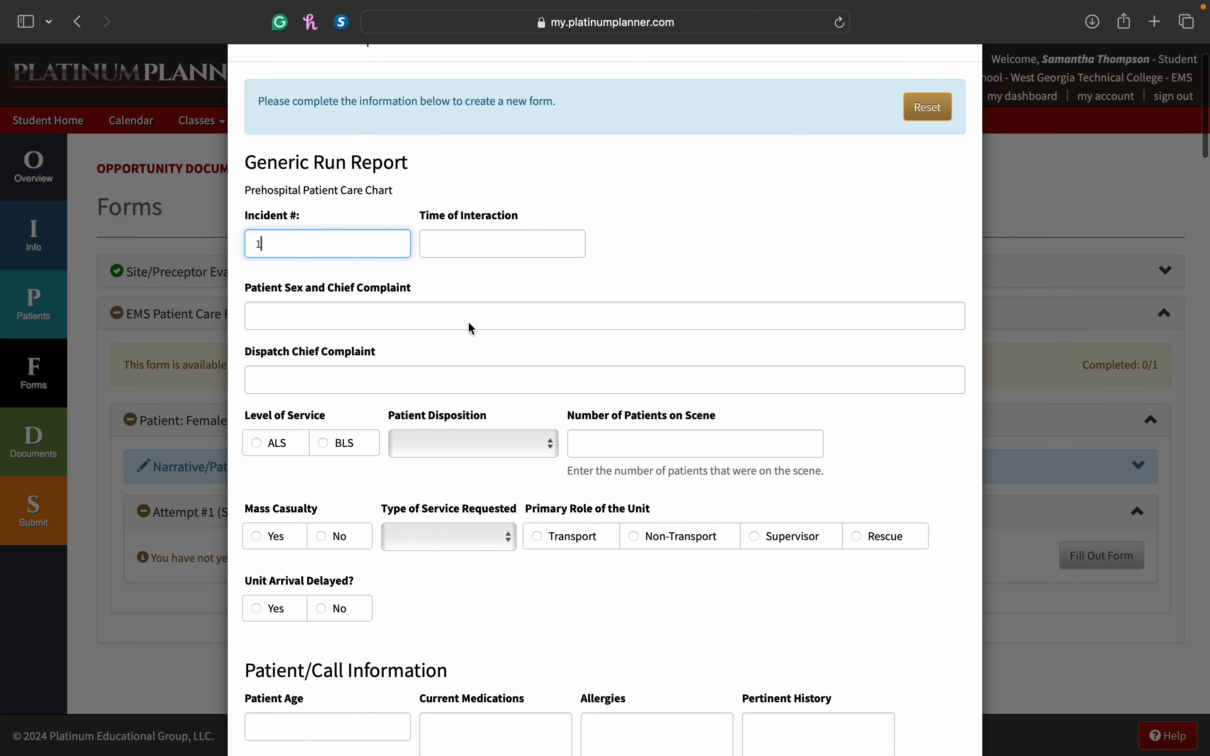
click(467, 257)
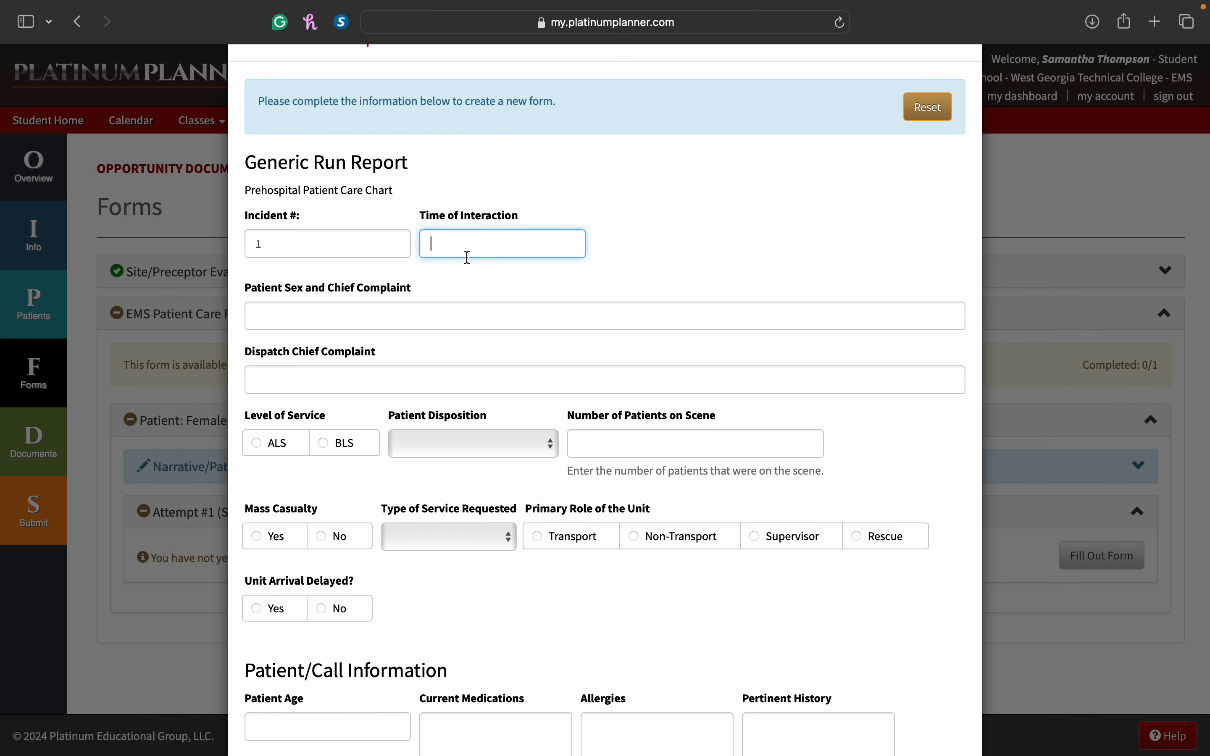
text(1hr)
- Set the level of service to ALS and check the patient disposition options without choosing one
scroll(436, 281, down, 3)
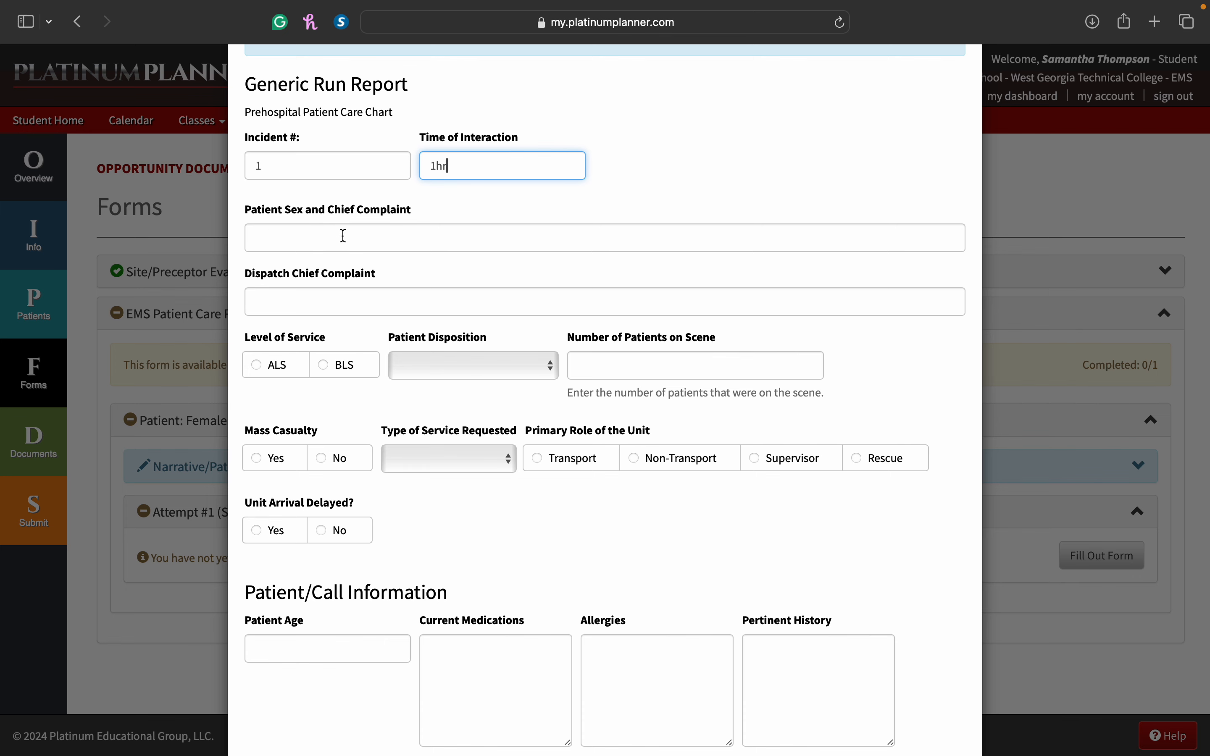
scroll(343, 235, down, 3)
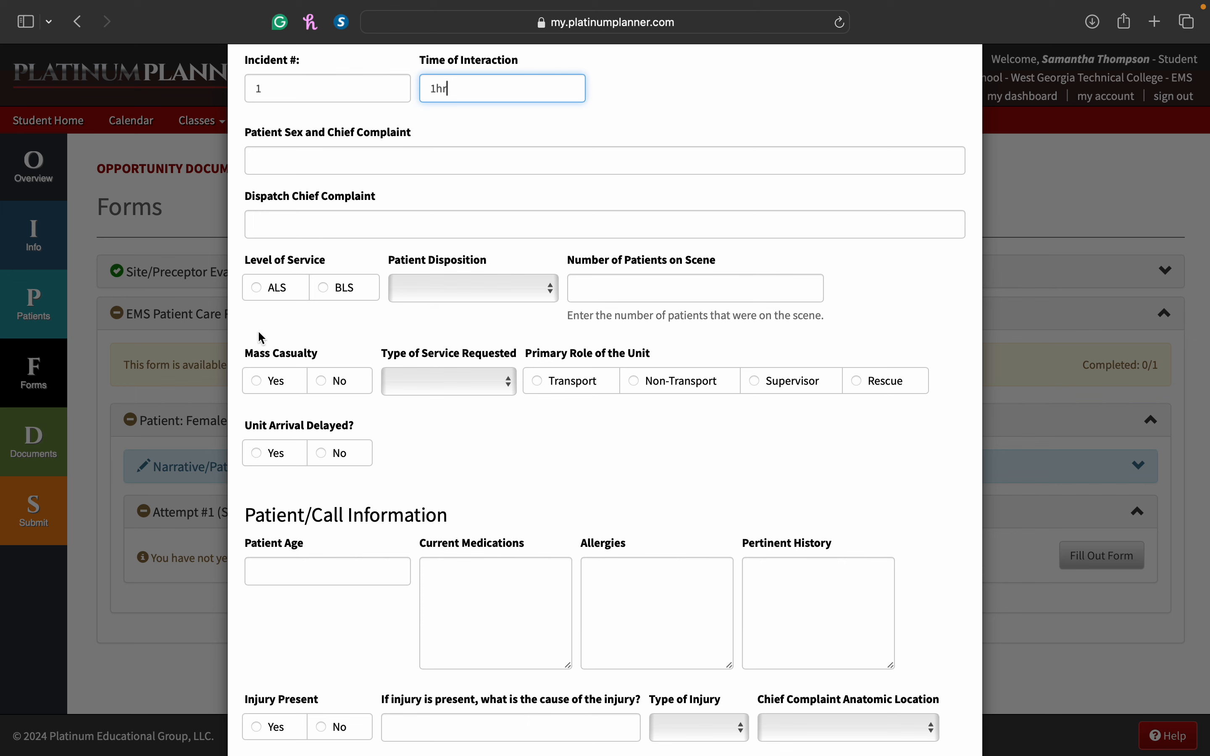
click(290, 289)
click(499, 286)
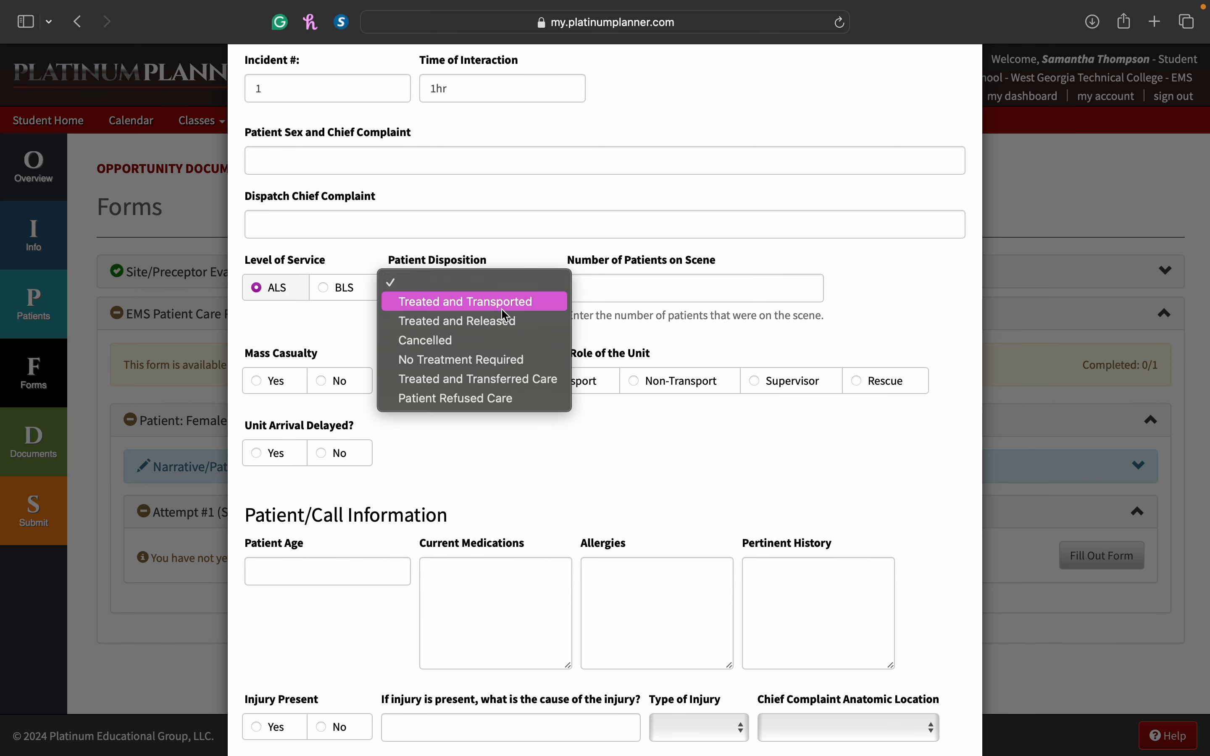
click(596, 297)
click(628, 297)
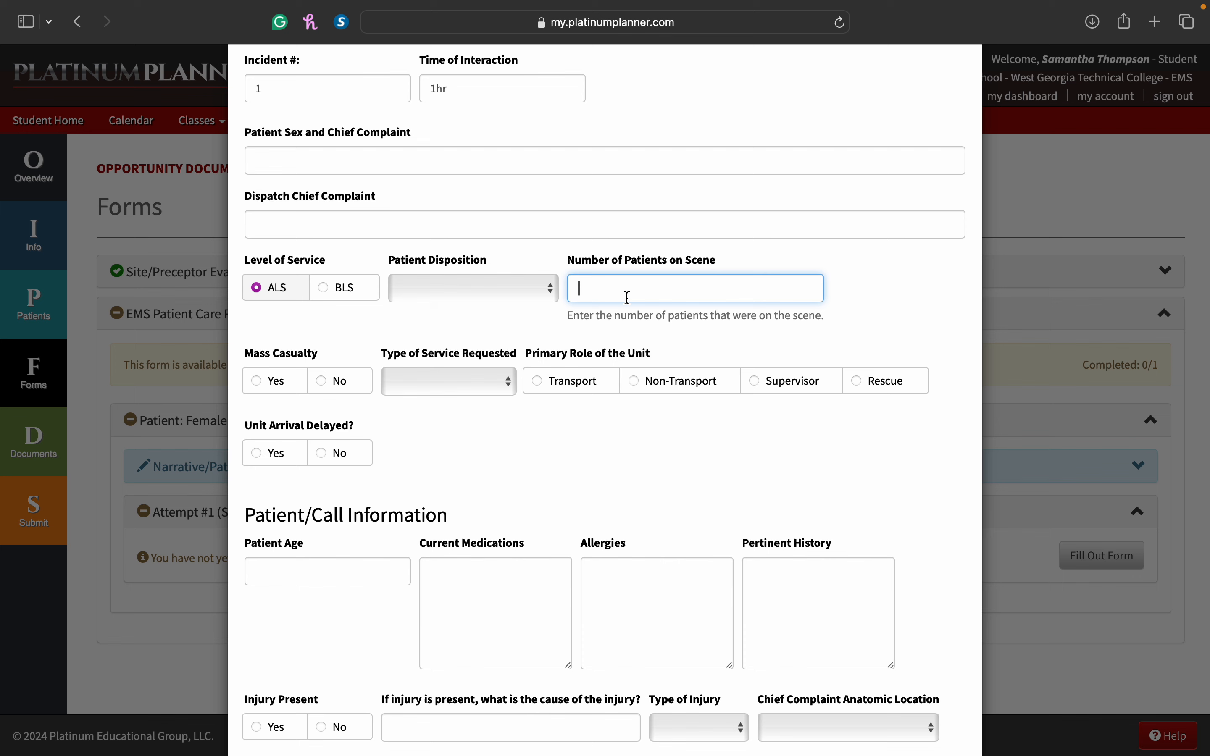
- Enter 41 as the patient age in the Patient/Call Information section, leaving medications, allergies and pertinent history blank
scroll(628, 297, down, 3)
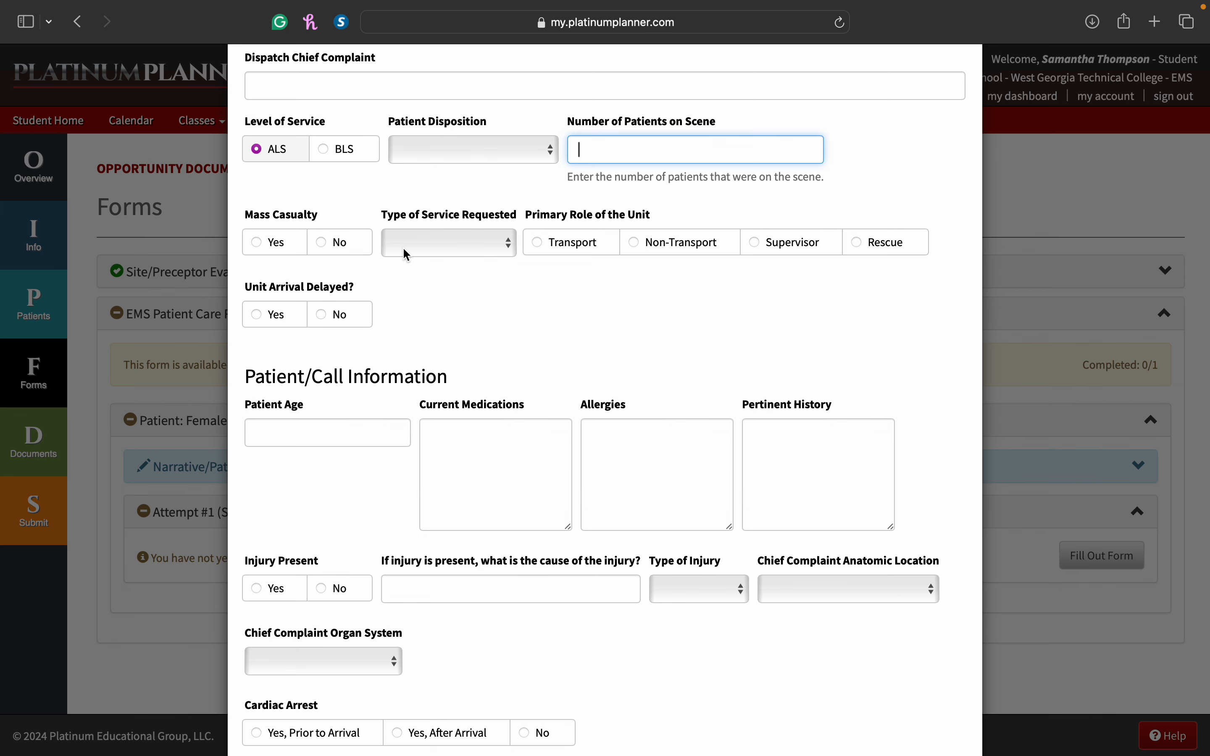
scroll(405, 254, down, 3)
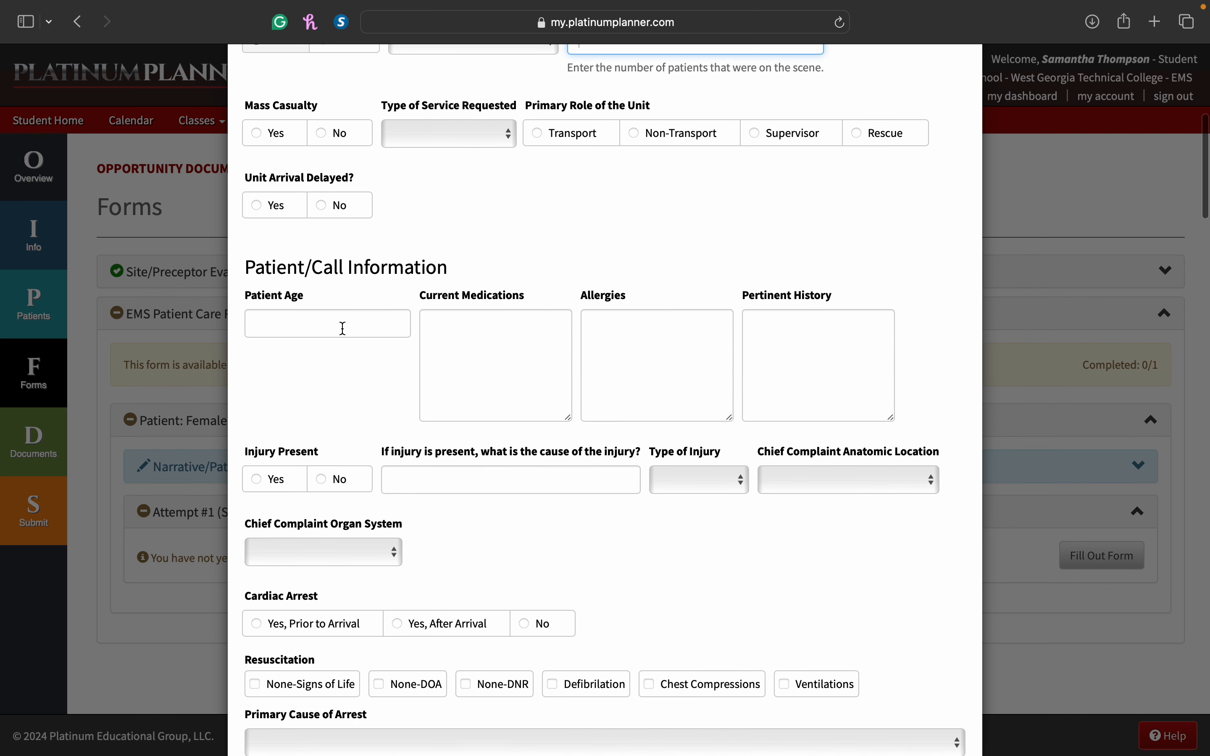
click(343, 328)
text(41)
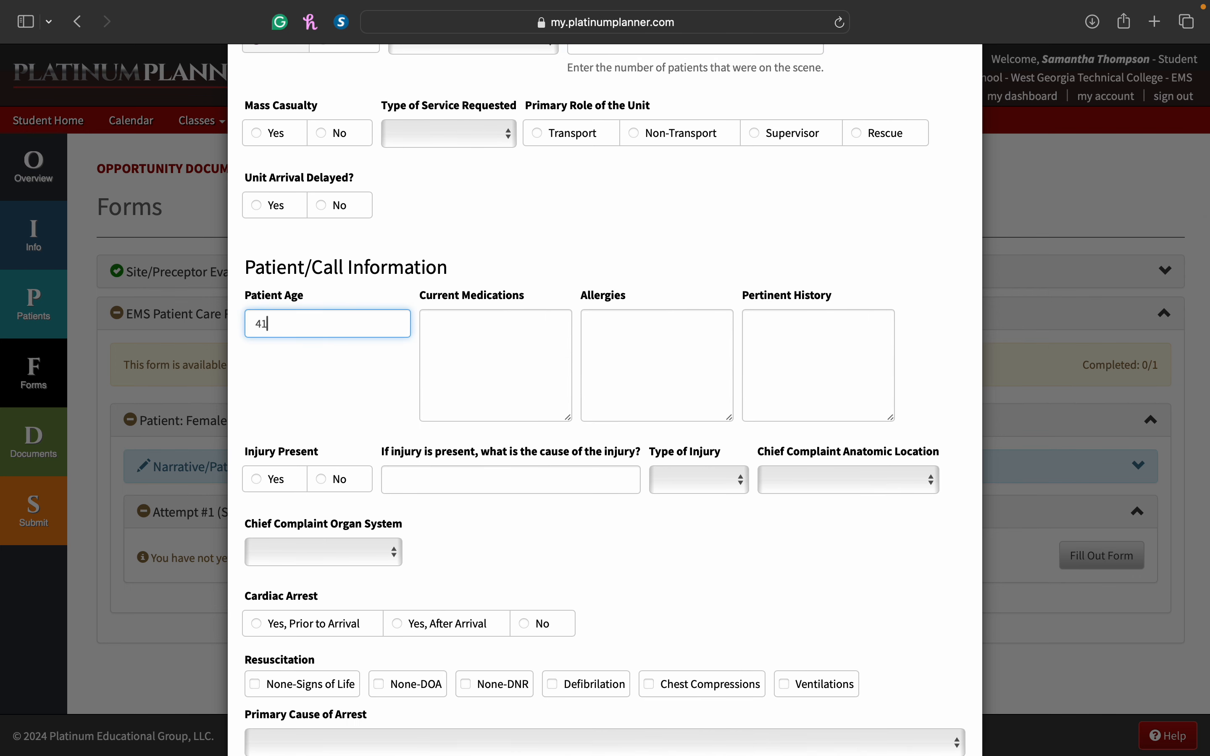
click(492, 340)
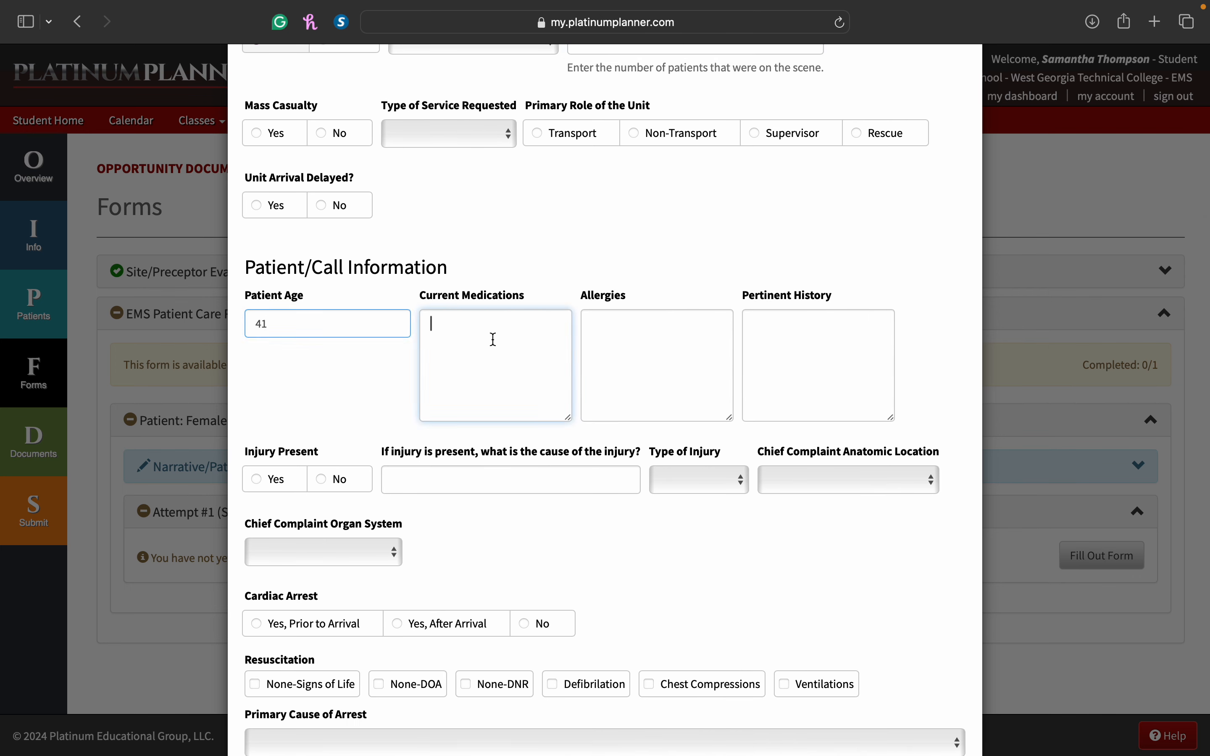
click(628, 362)
click(788, 347)
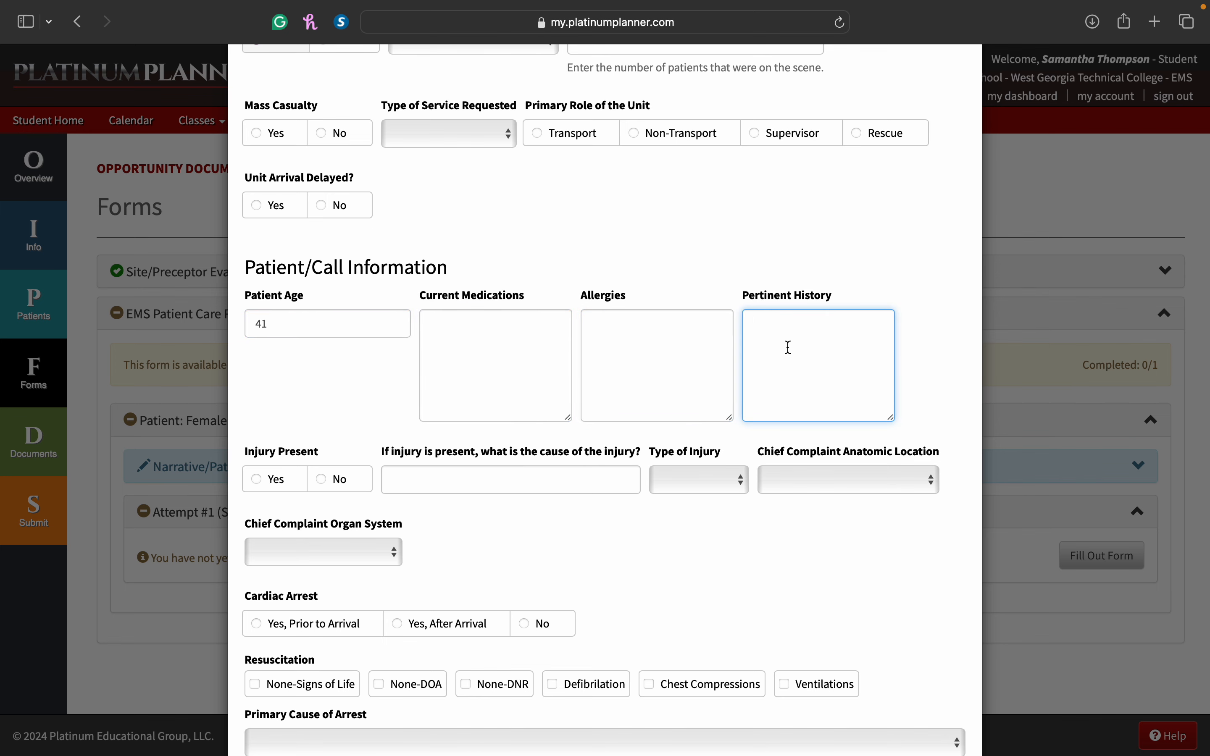
- Mark an injury as present with mvc as its cause, and view the injury type options without choosing one
scroll(788, 347, down, 5)
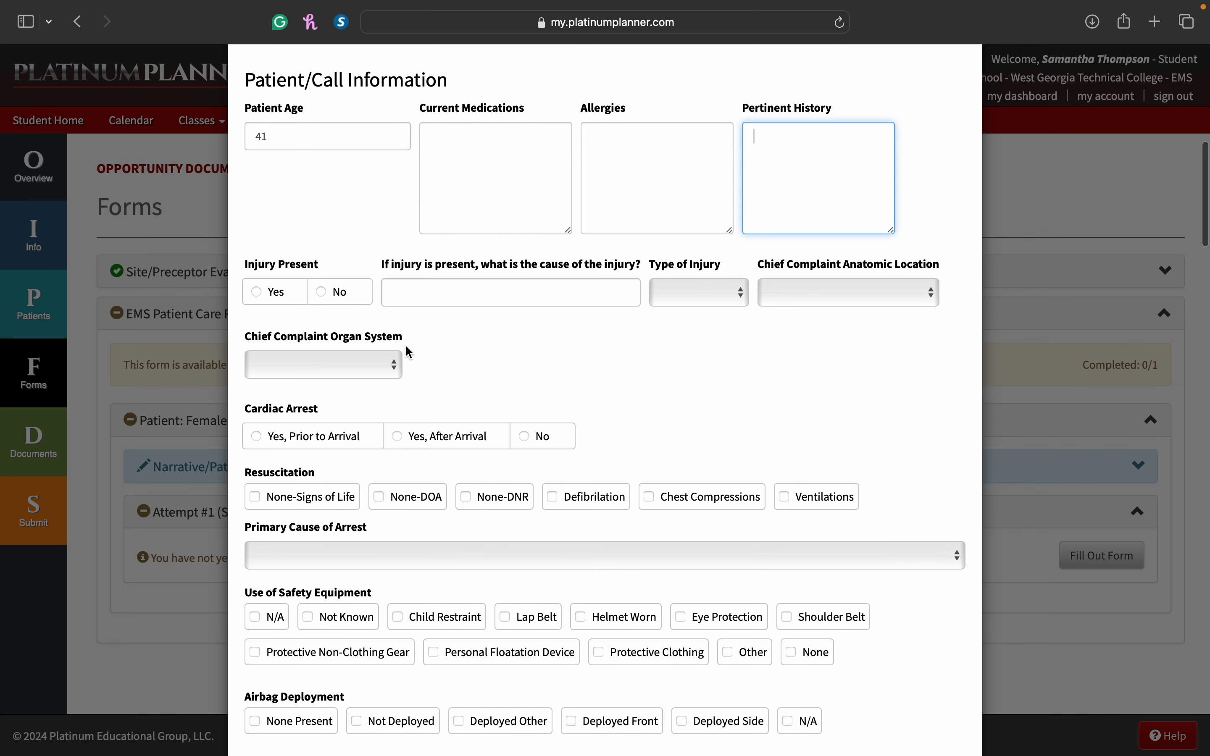
click(295, 299)
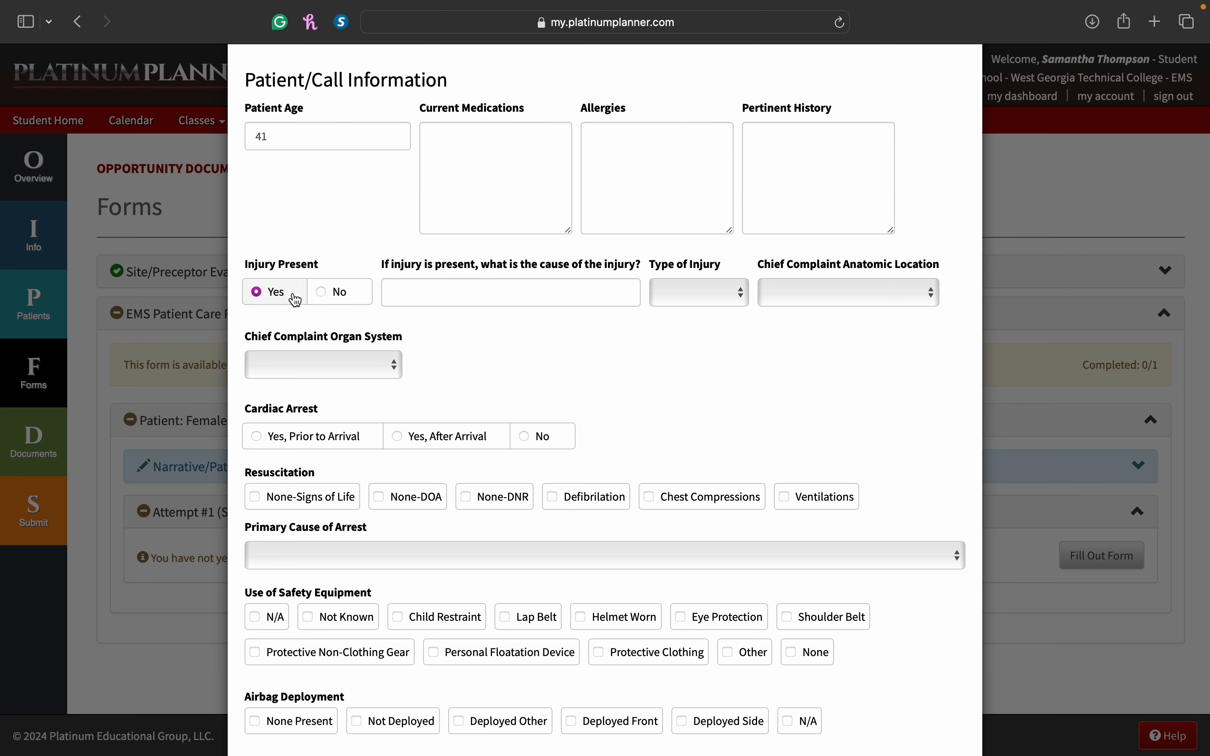
click(433, 291)
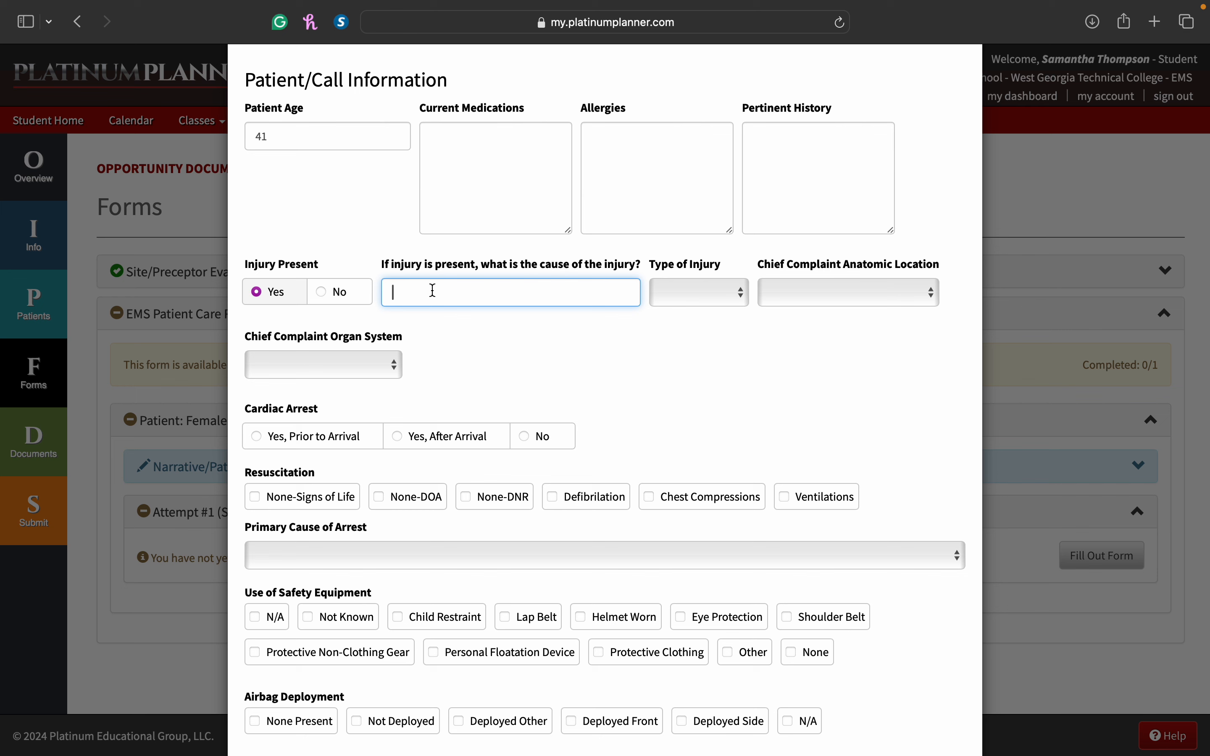
text(mvc)
click(692, 295)
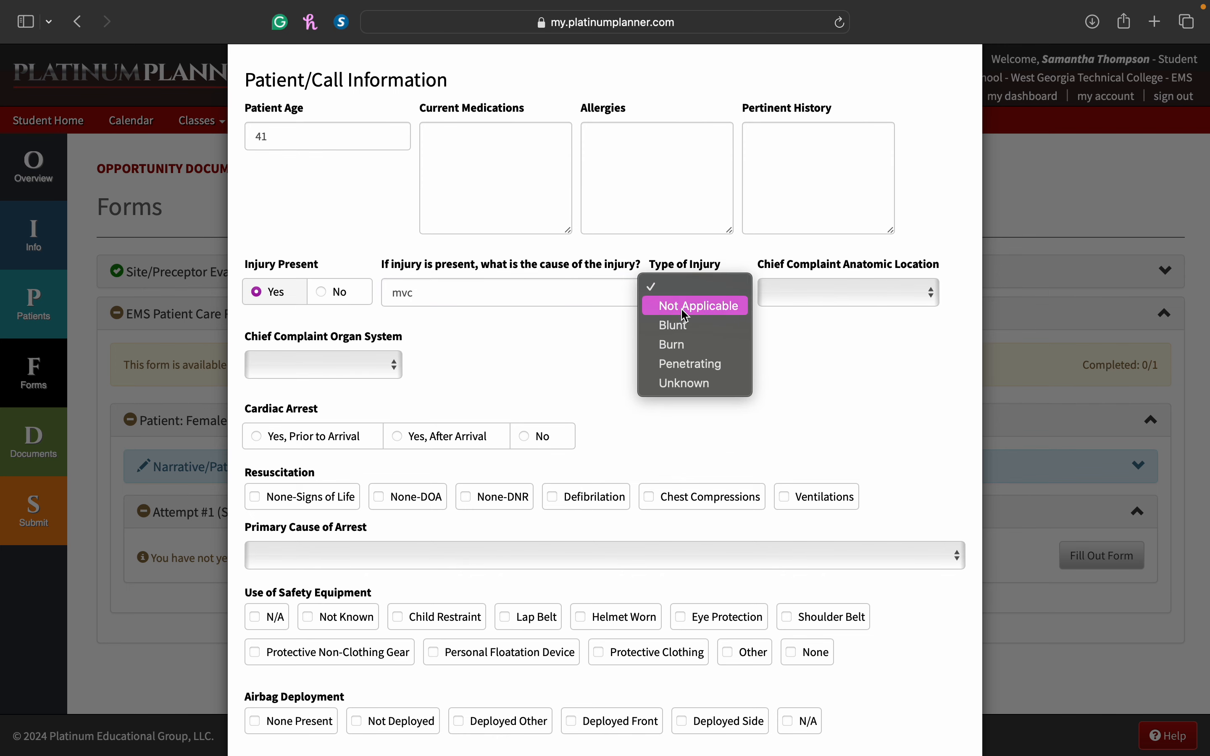
click(832, 390)
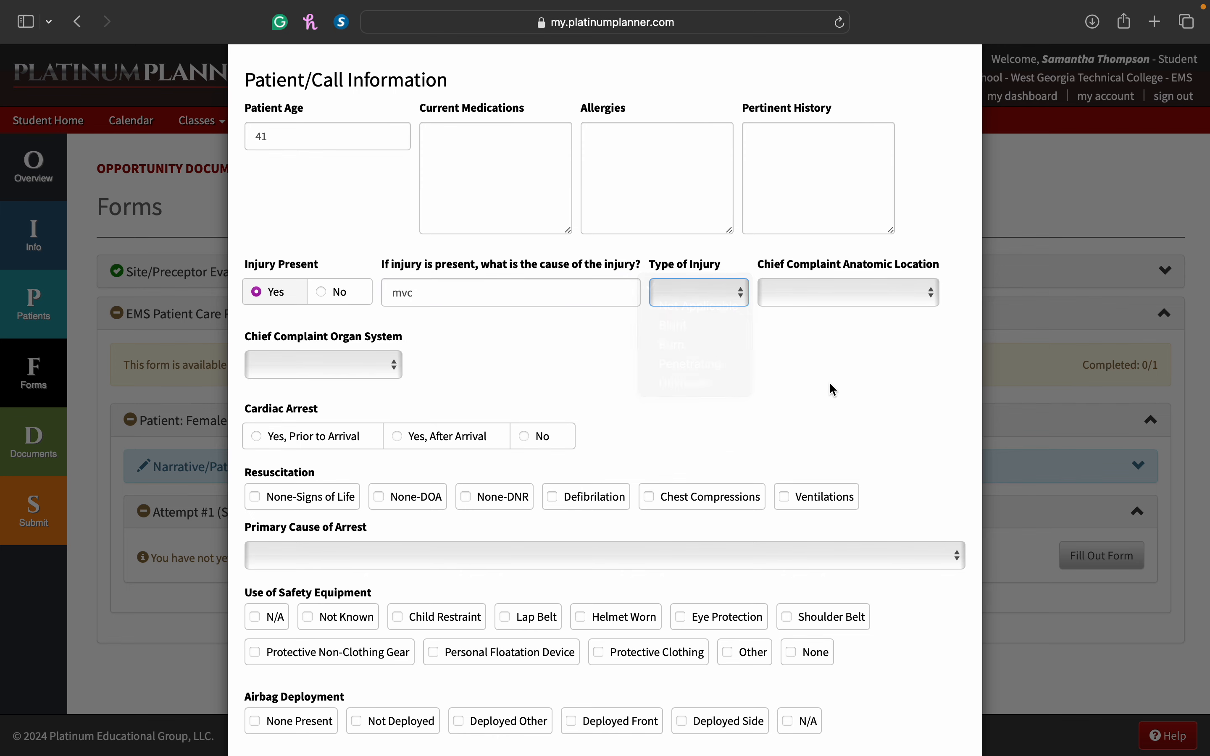
- Set both the response mode and the transport mode to Lights/Sirens in the Response section
scroll(575, 397, down, 2)
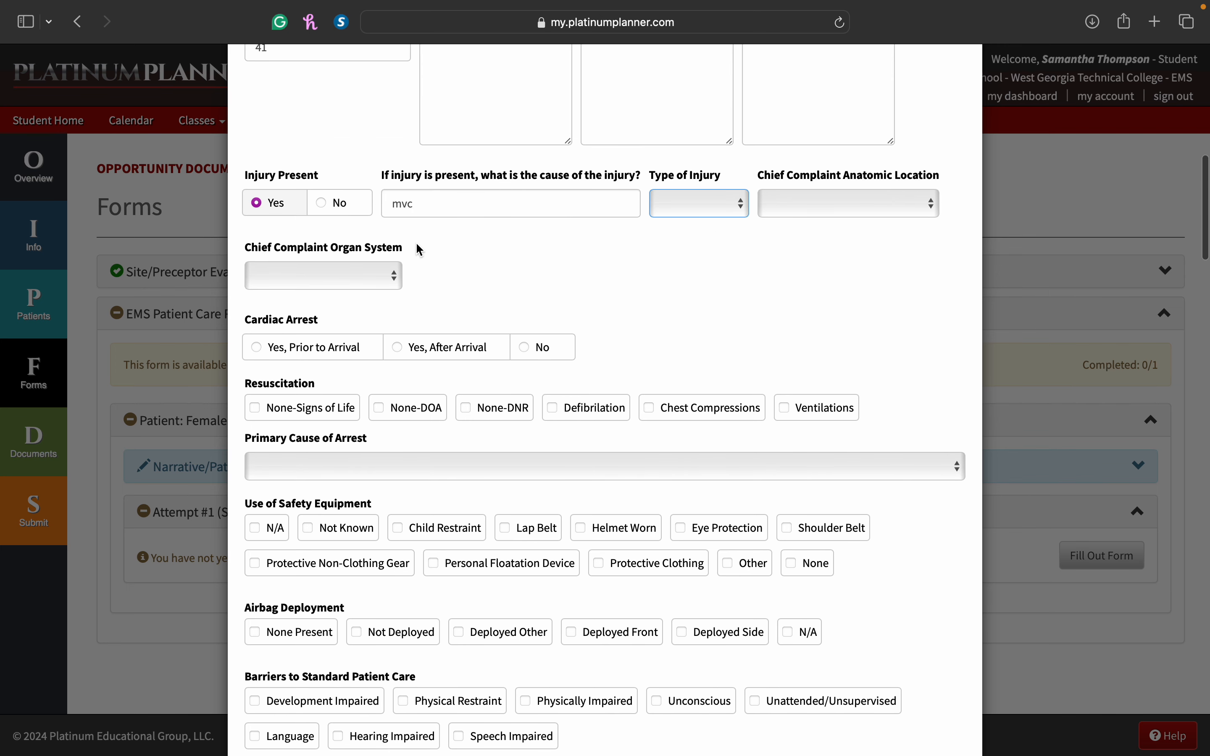
scroll(411, 246, down, 3)
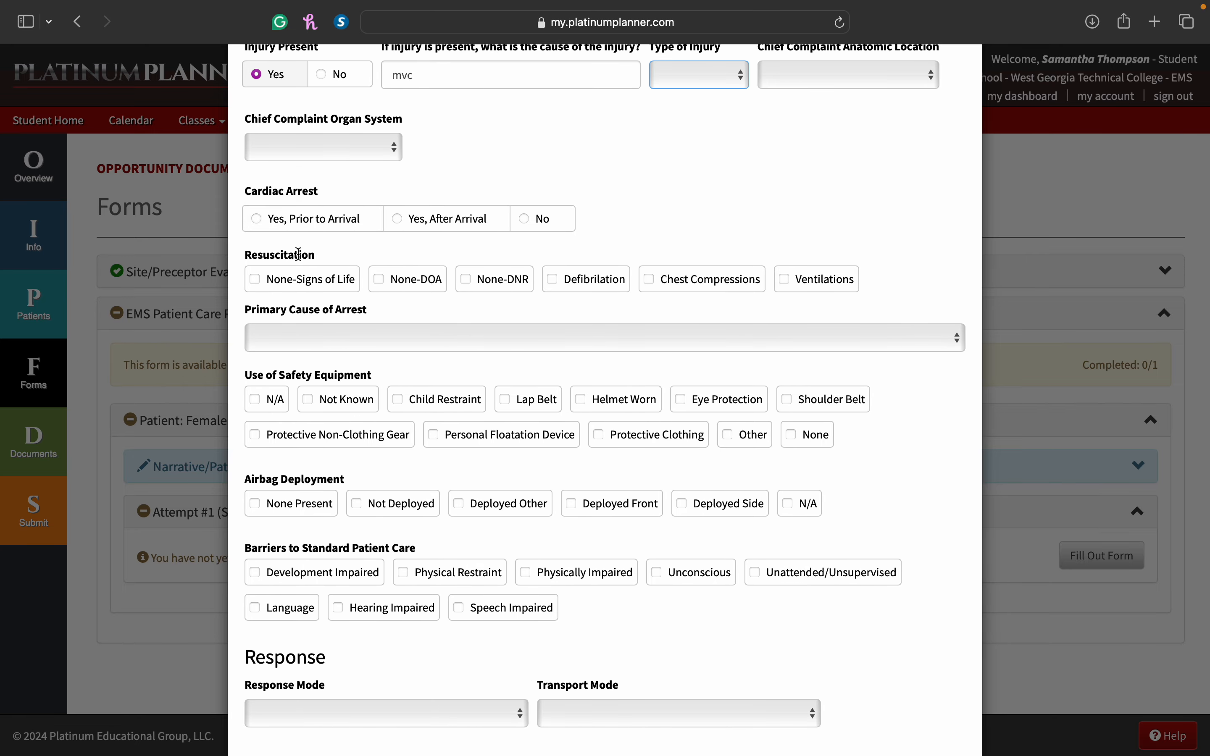
scroll(298, 254, down, 3)
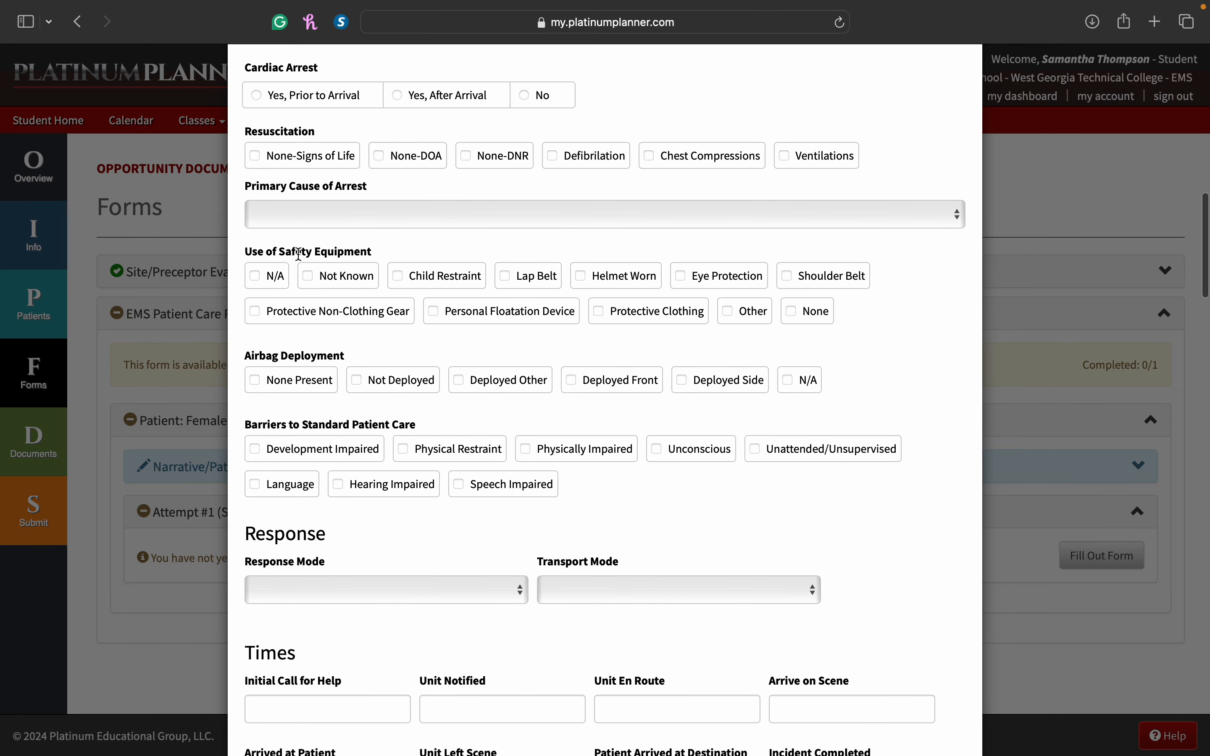
scroll(298, 254, down, 2)
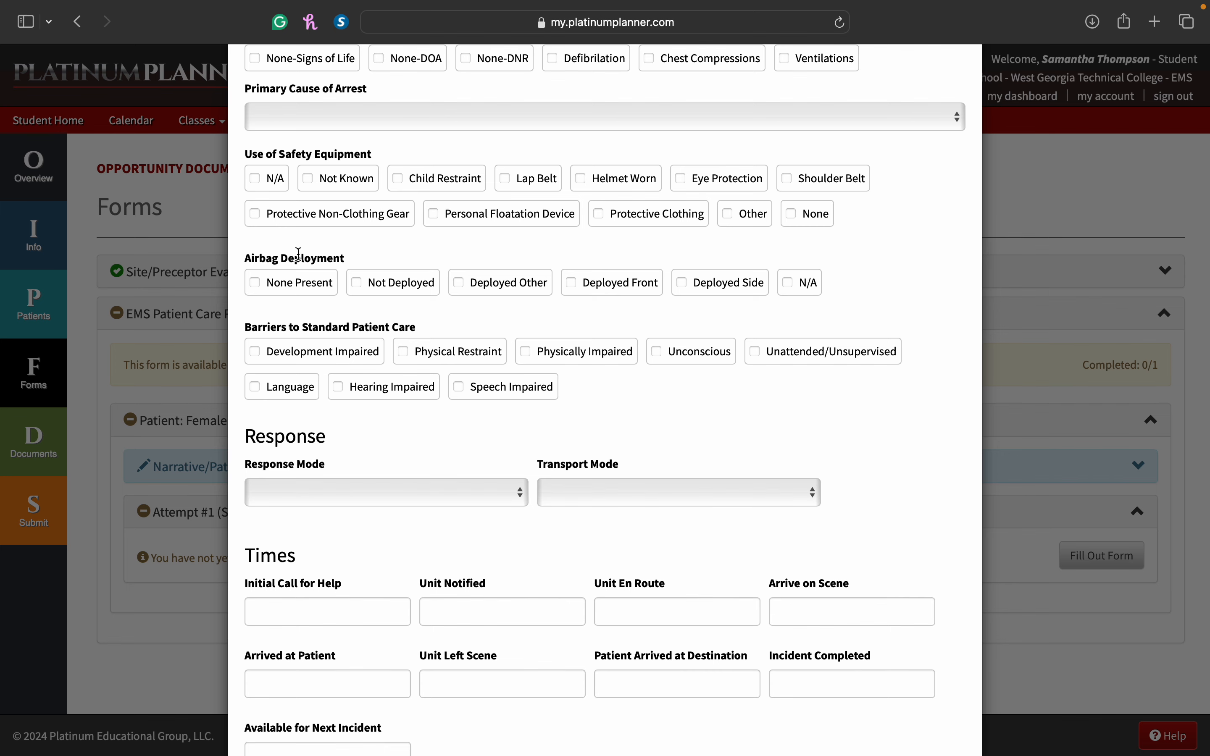
scroll(298, 255, down, 5)
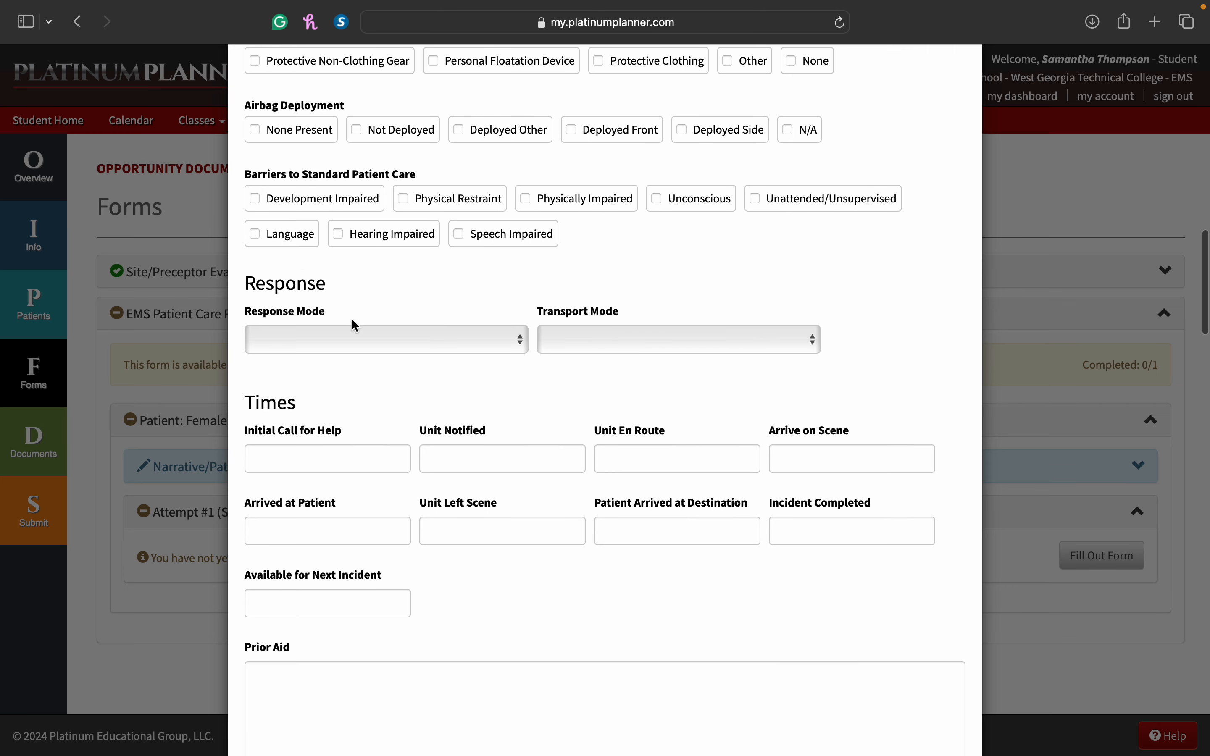
click(368, 349)
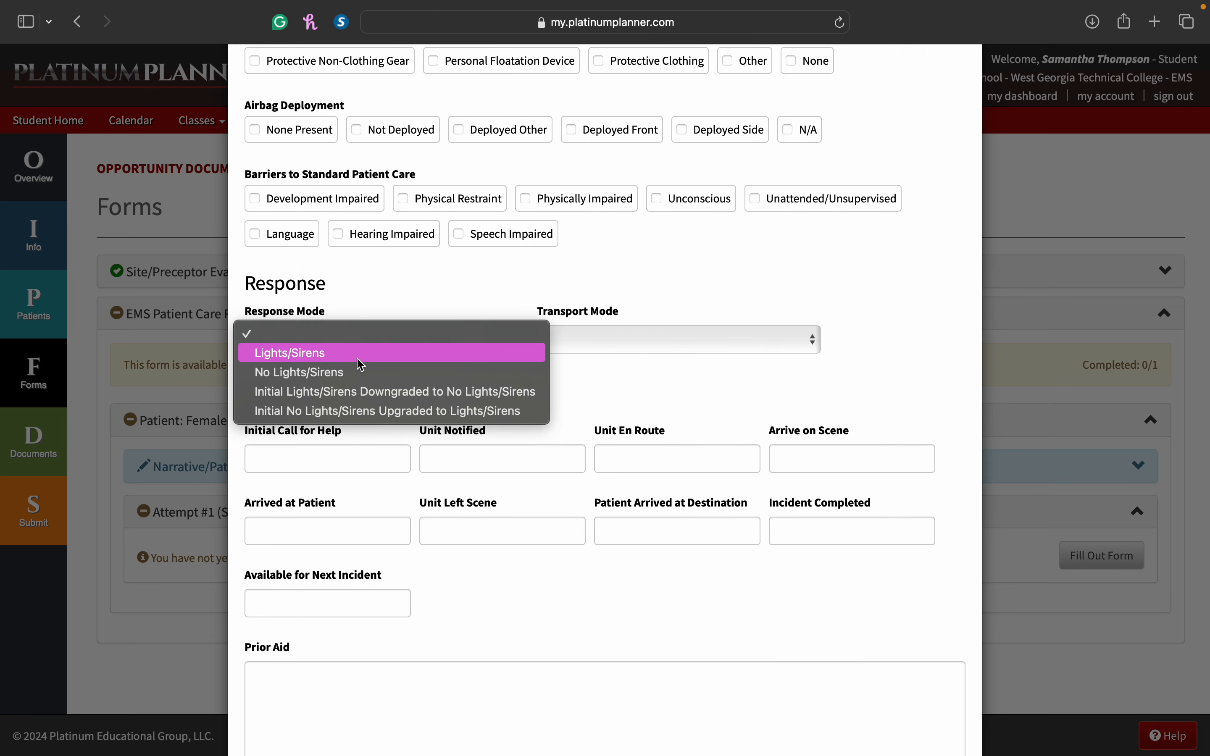
click(360, 361)
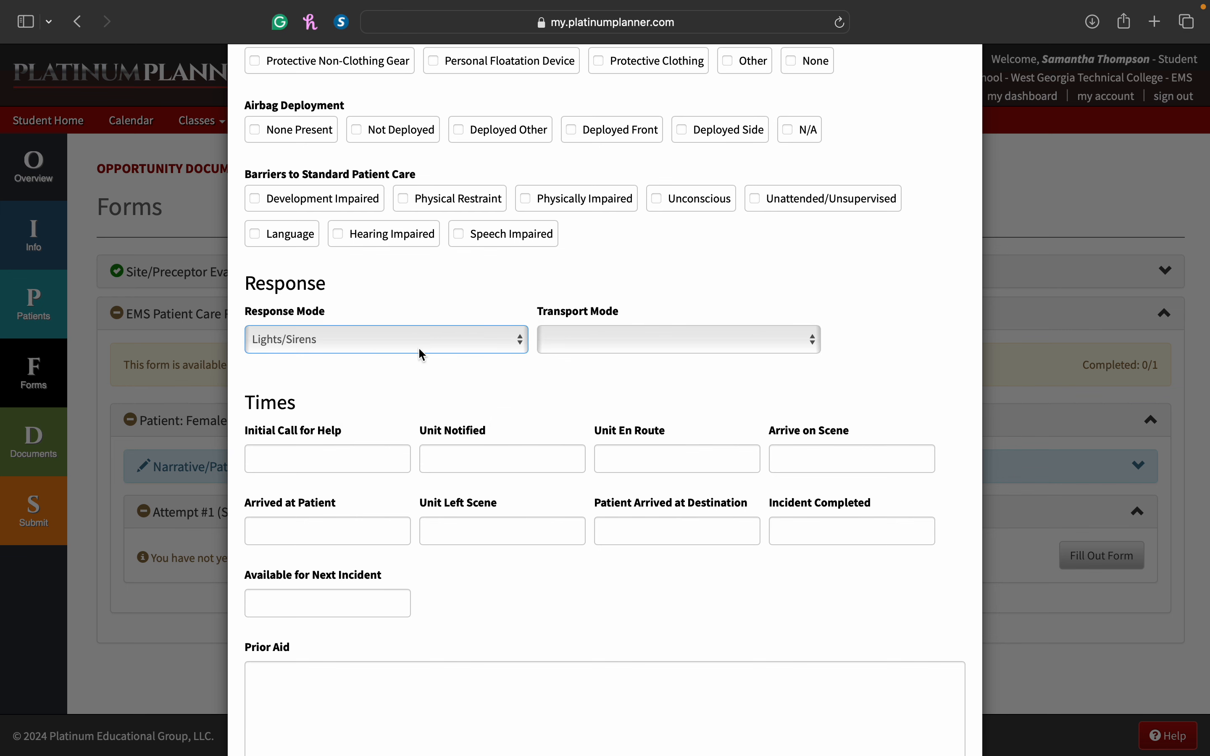
click(593, 342)
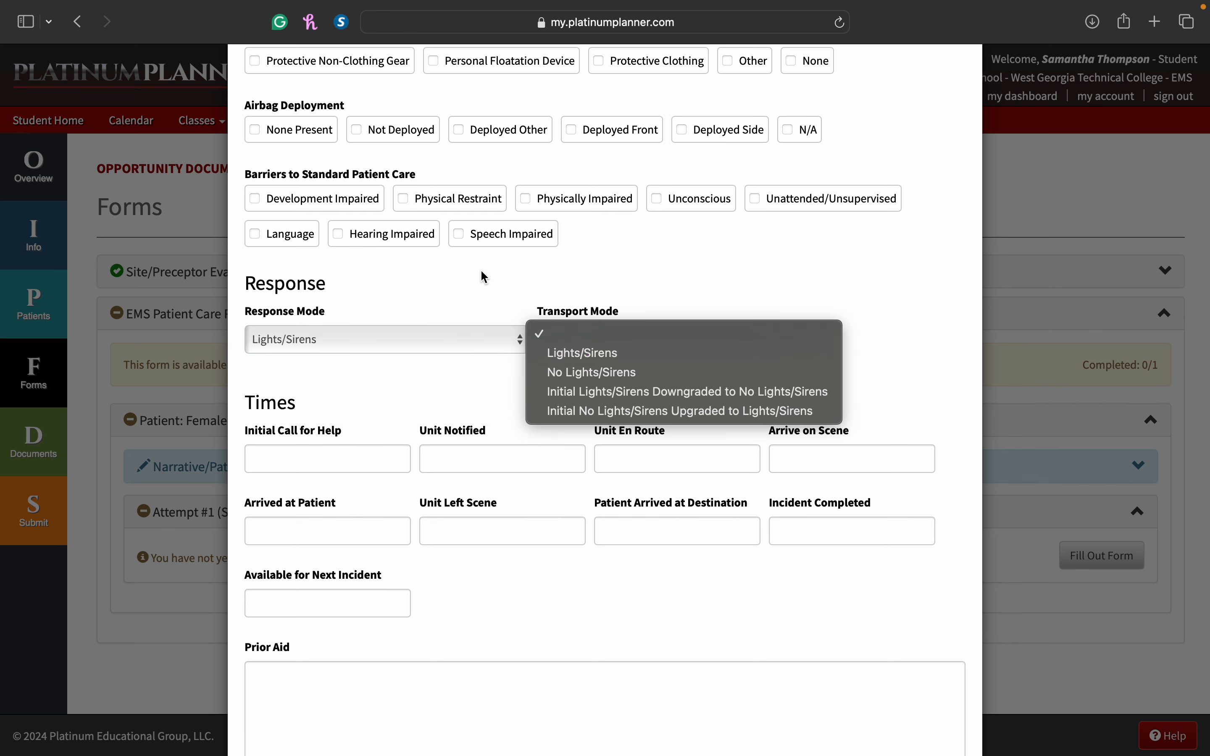
click(617, 357)
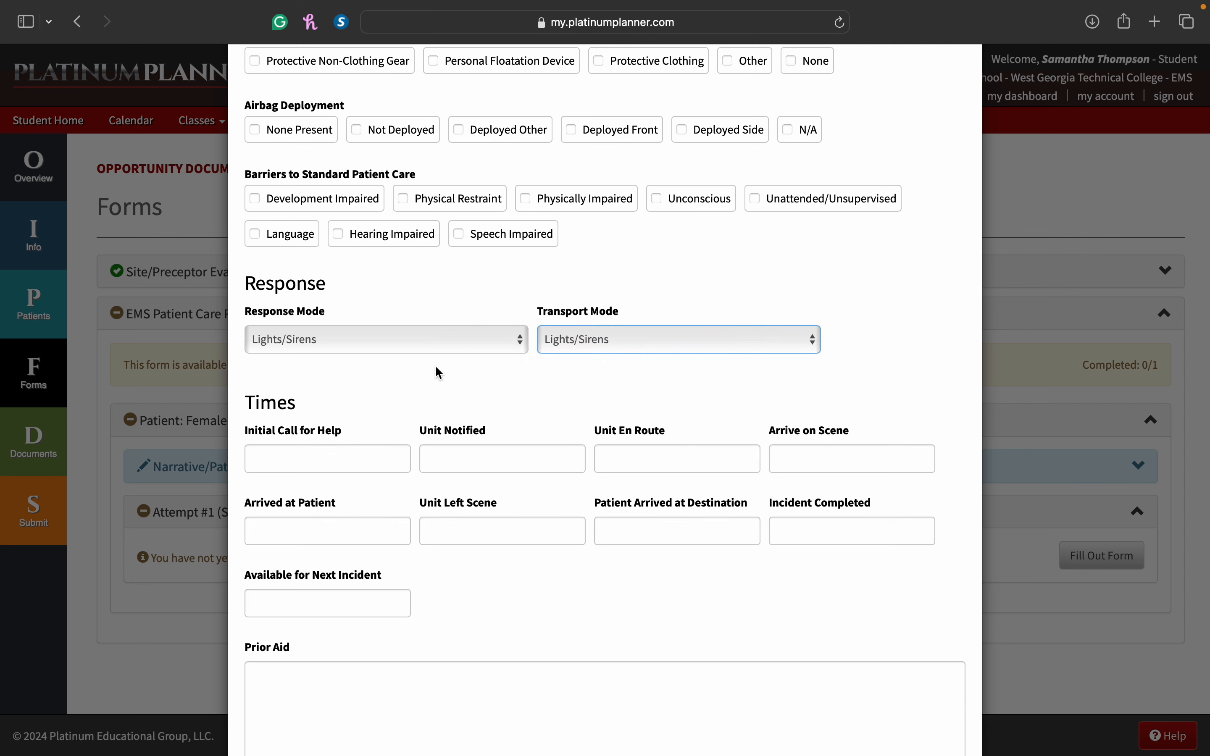
scroll(436, 367, down, 5)
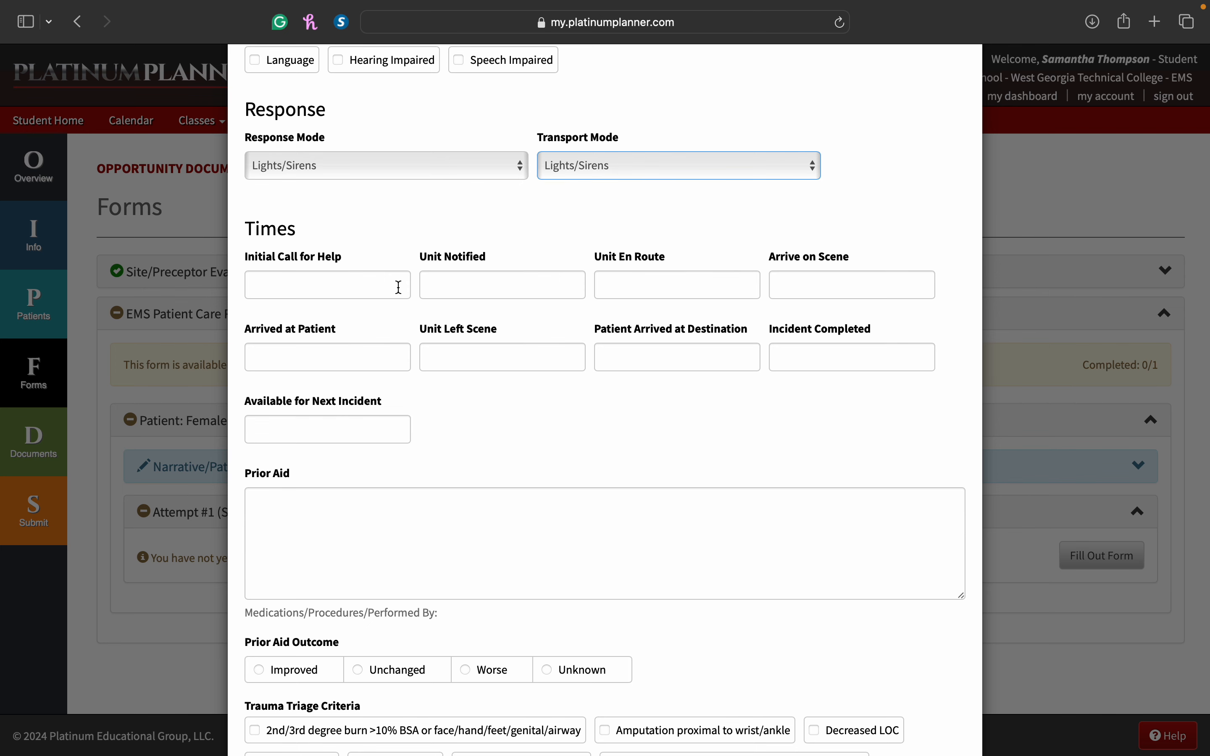
scroll(398, 287, down, 5)
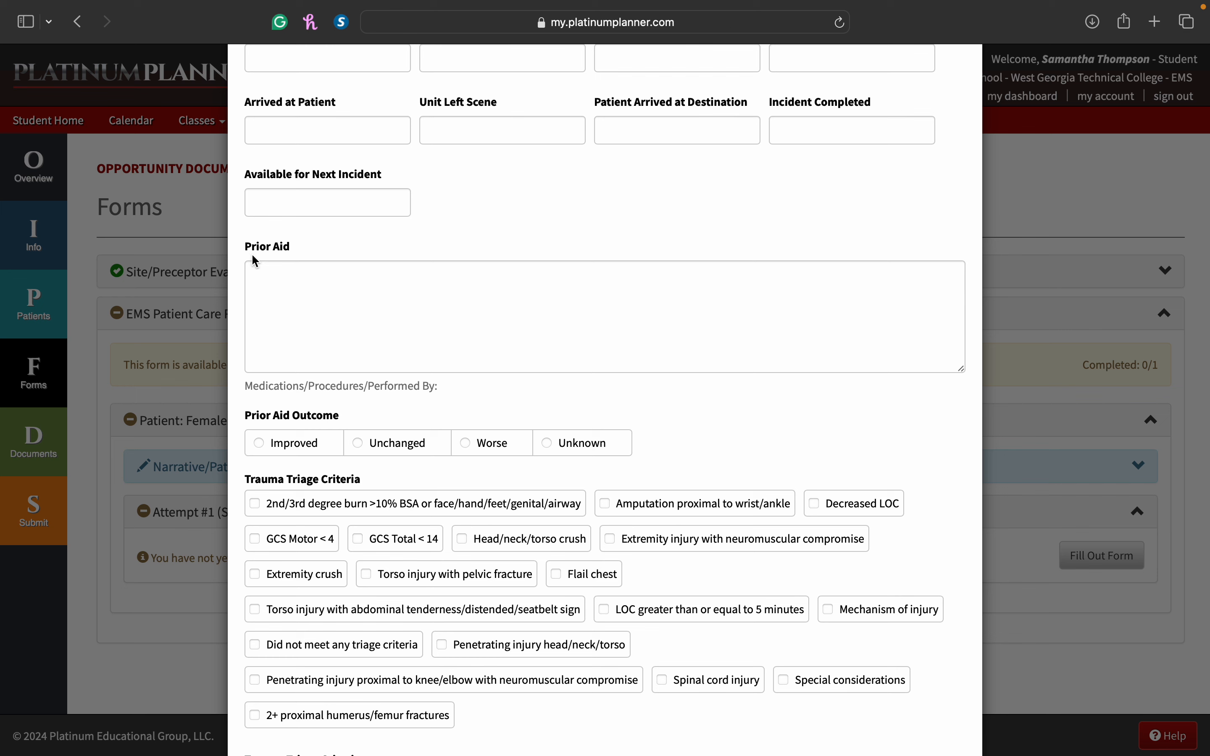
click(371, 321)
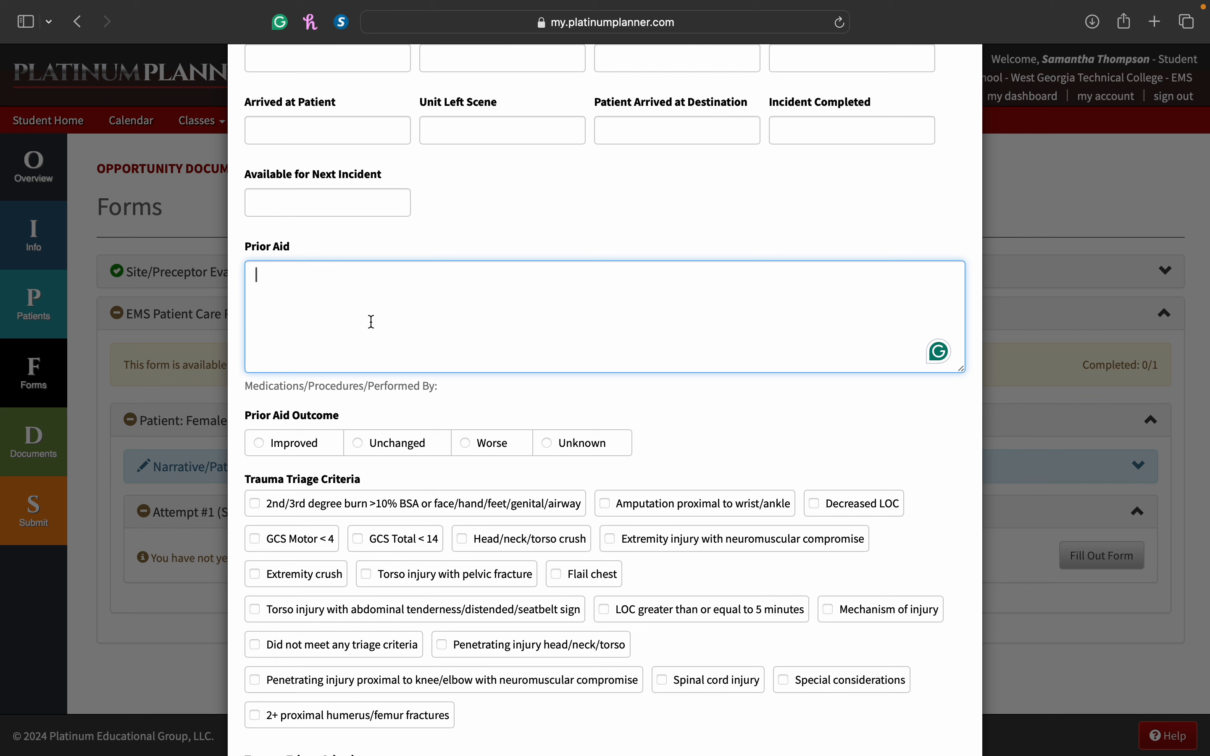
text(sfghjgadjb)
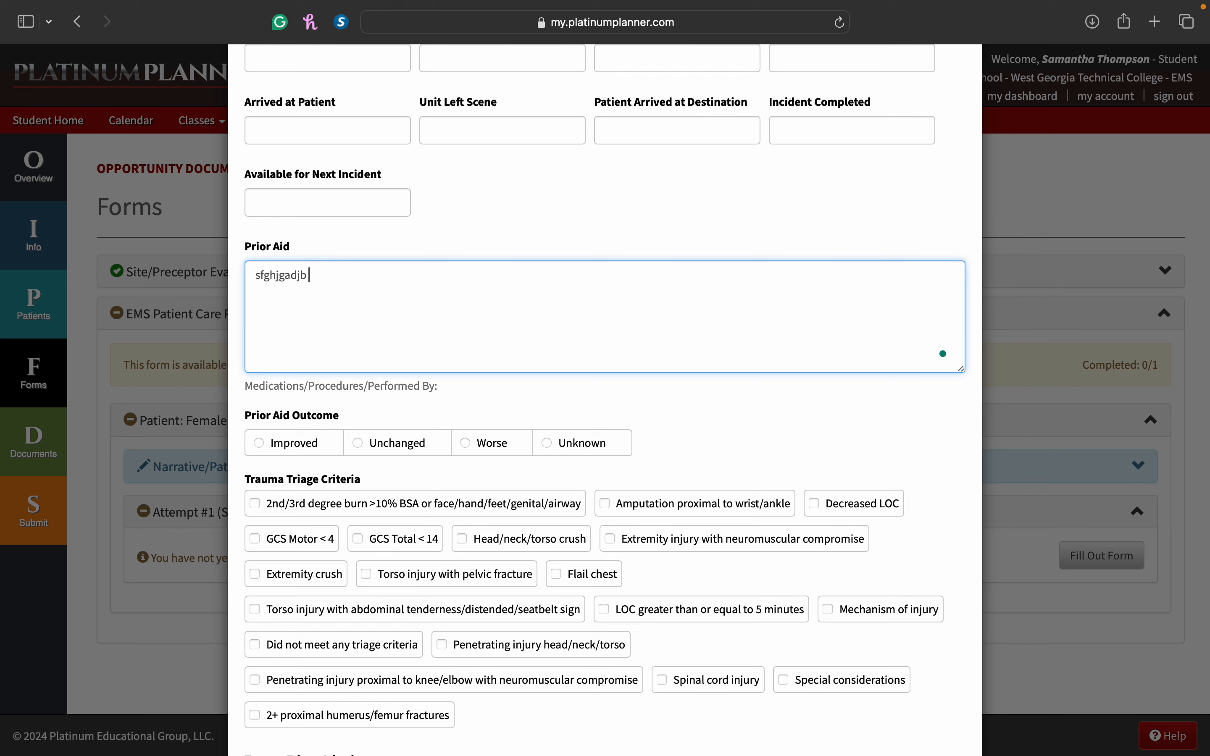
text( vci kshgrioe)
key(BackSpace)
key(BackSpace)
key(BackSpace)
key(BackSpace)
key(BackSpace)
key(BackSpace)
key(BackSpace)
key(BackSpace)
key(BackSpace)
key(BackSpace)
key(BackSpace)
key(BackSpace)
key(BackSpace)
key(BackSpace)
key(BackSpace)
key(BackSpace)
key(BackSpace)
key(BackSpace)
key(BackSpace)
key(BackSpace)
key(BackSpace)
key(BackSpace)
key(BackSpace)
key(BackSpace)
- Mark Weakness and Pain as primary (P) in the Symptoms section, leaving the trauma triage criteria blank
scroll(338, 181, down, 5)
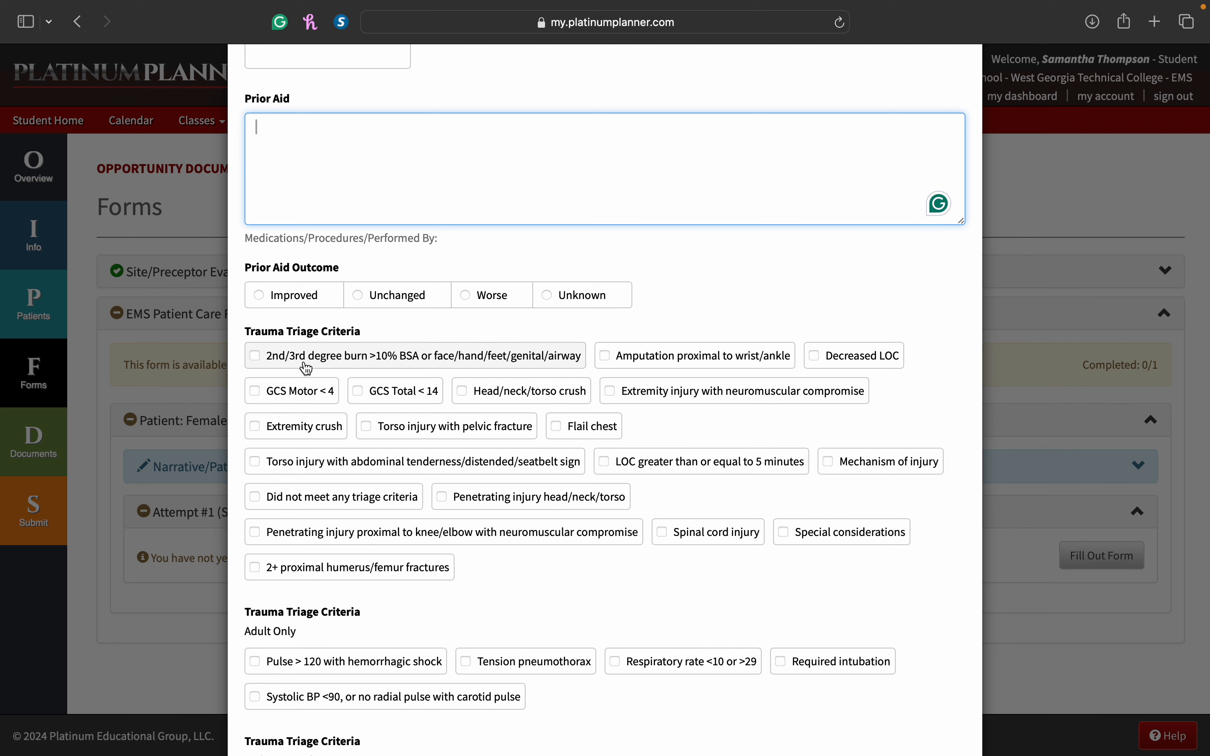
scroll(307, 368, down, 10)
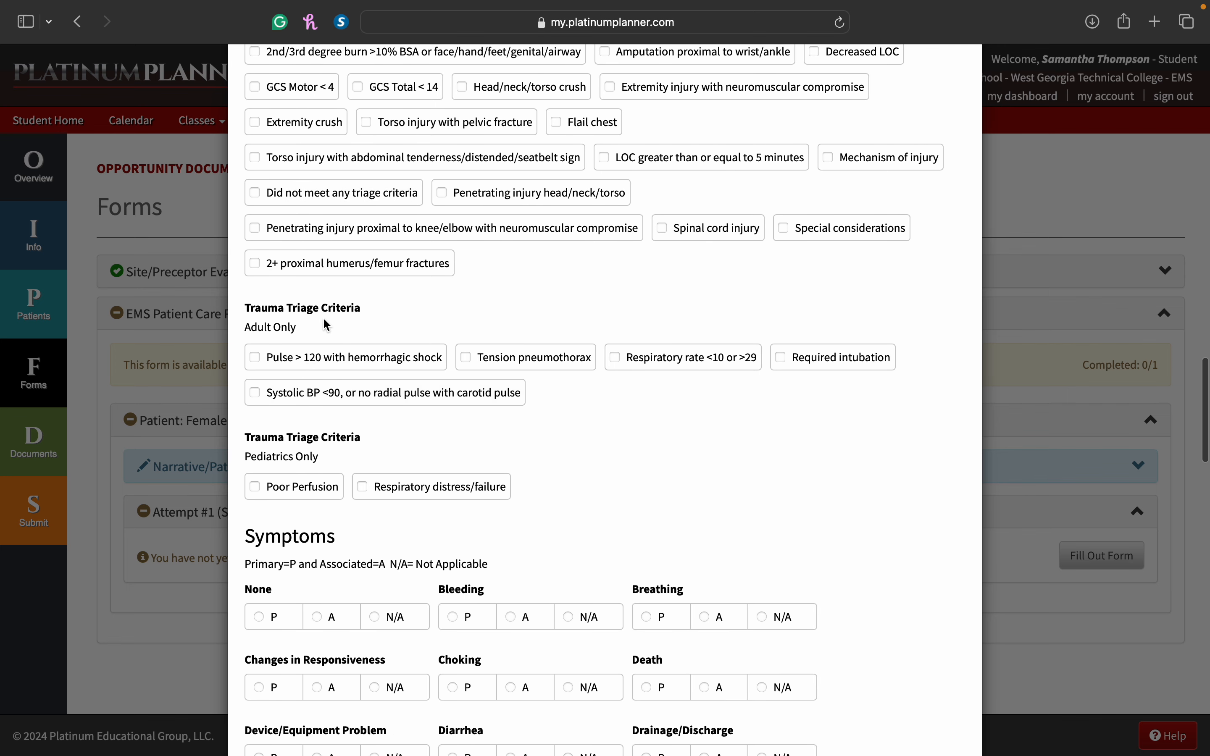
scroll(320, 320, down, 4)
scroll(320, 323, down, 5)
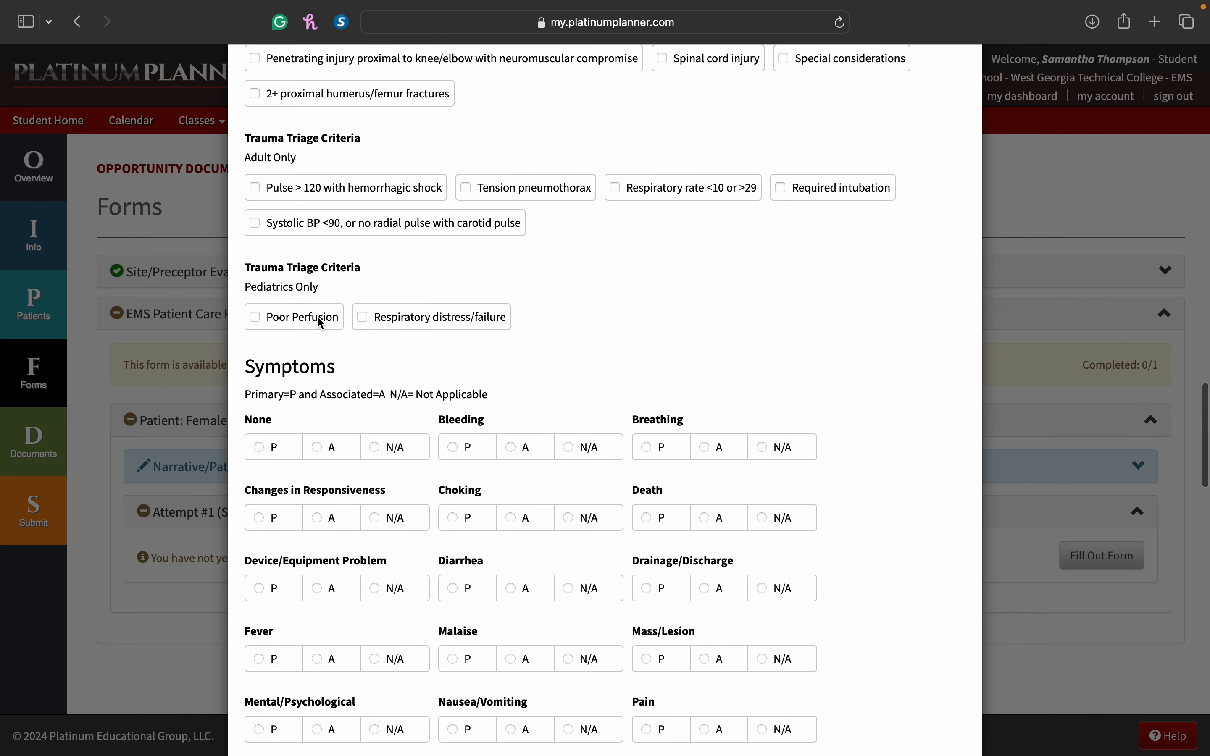
scroll(319, 317, down, 1)
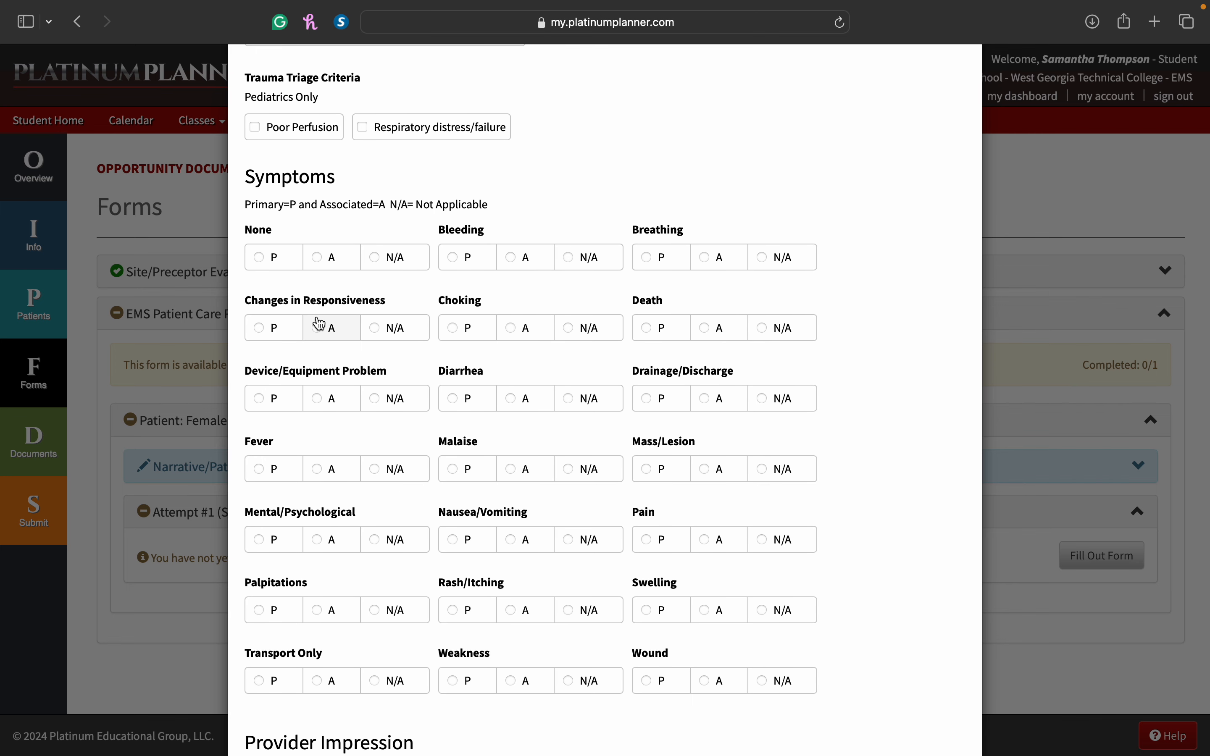
scroll(319, 325, down, 1)
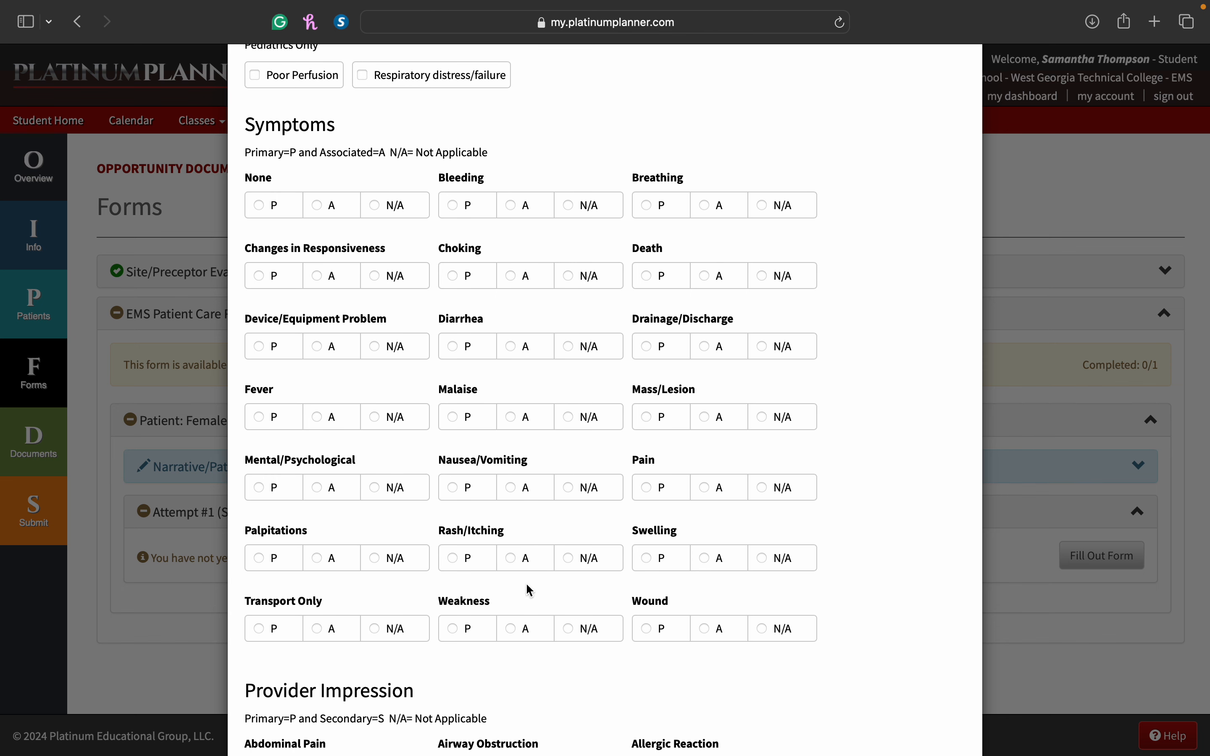
click(464, 628)
click(663, 492)
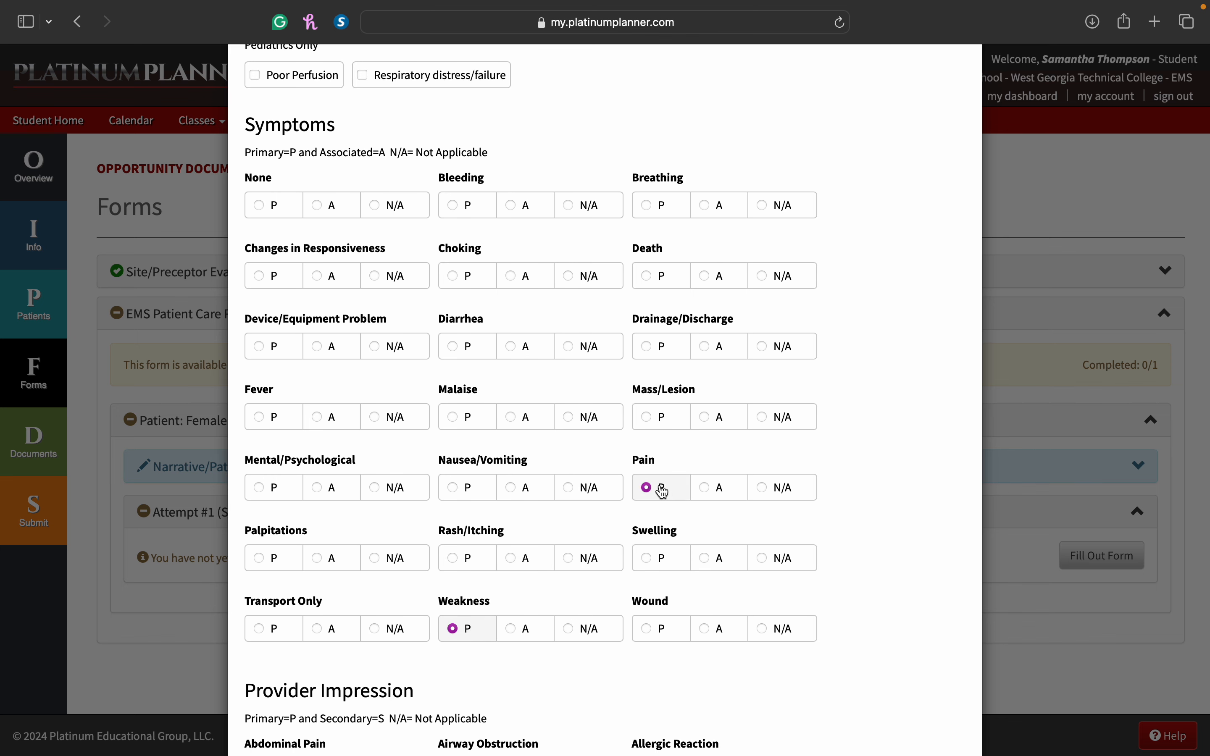
- Mark Abdominal Pain as primary (P) in the Provider Impression section
scroll(662, 491, down, 3)
scroll(496, 518, up, 3)
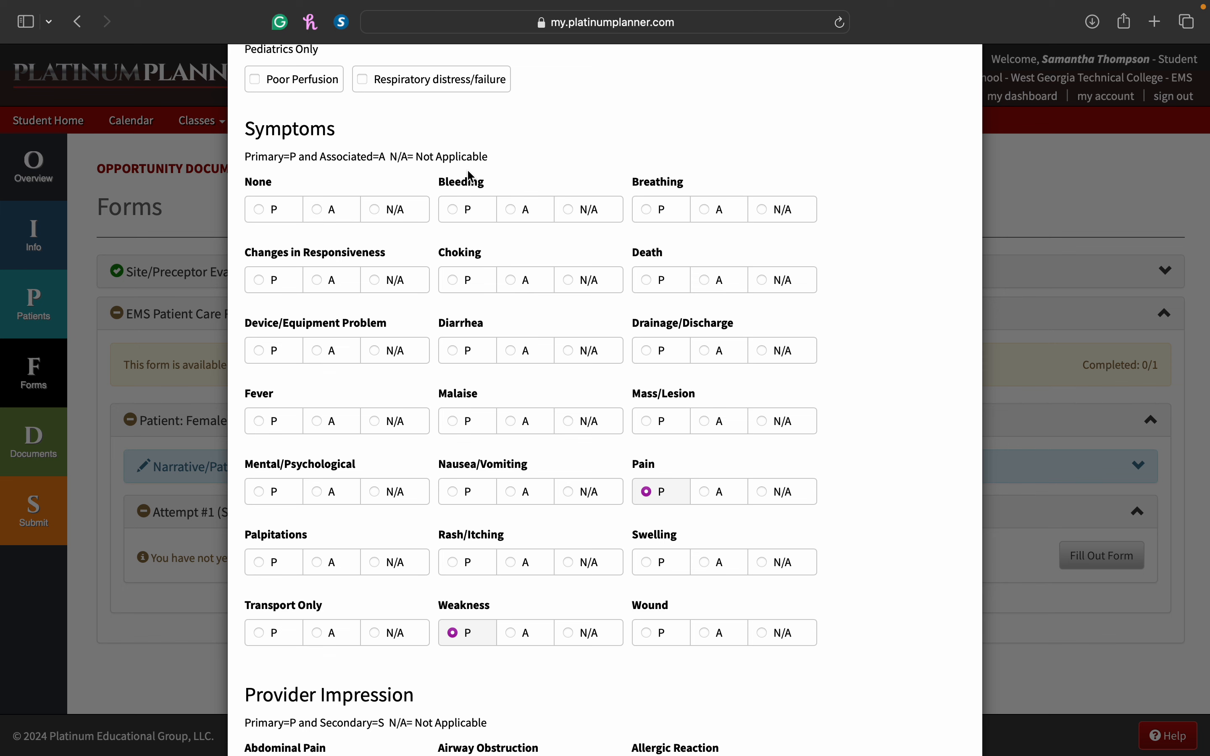
scroll(470, 175, down, 10)
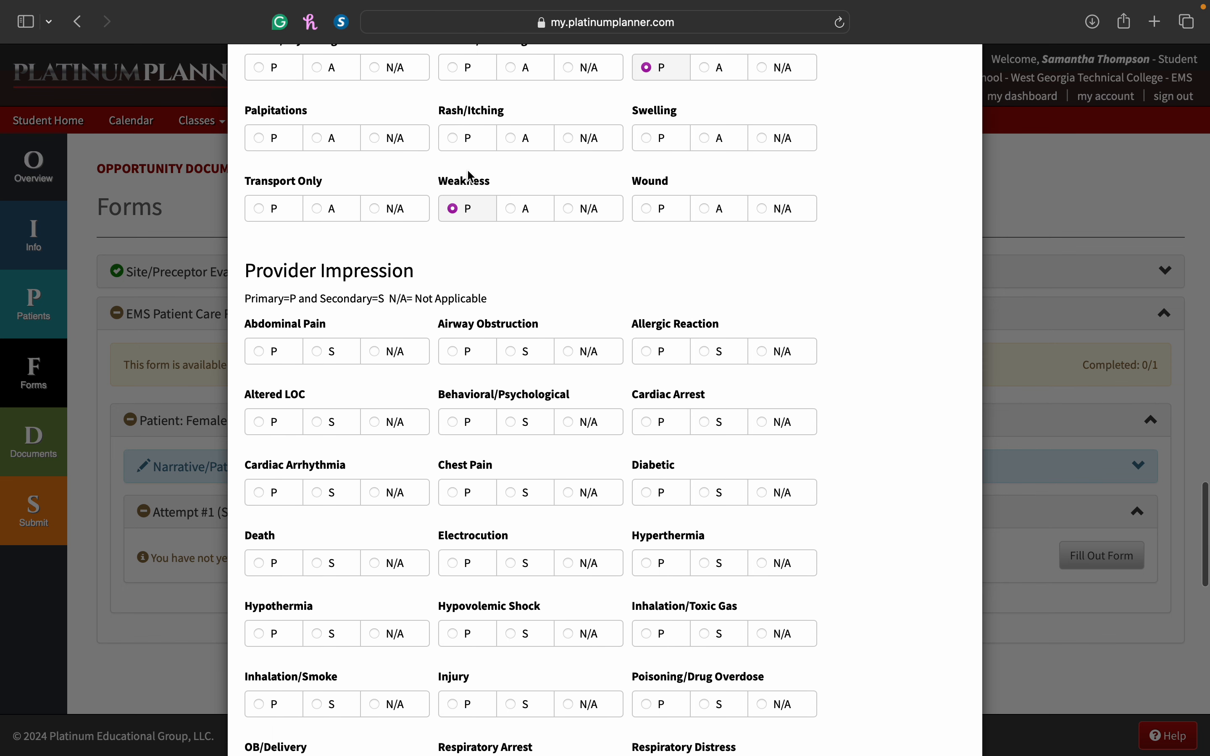
scroll(470, 176, down, 3)
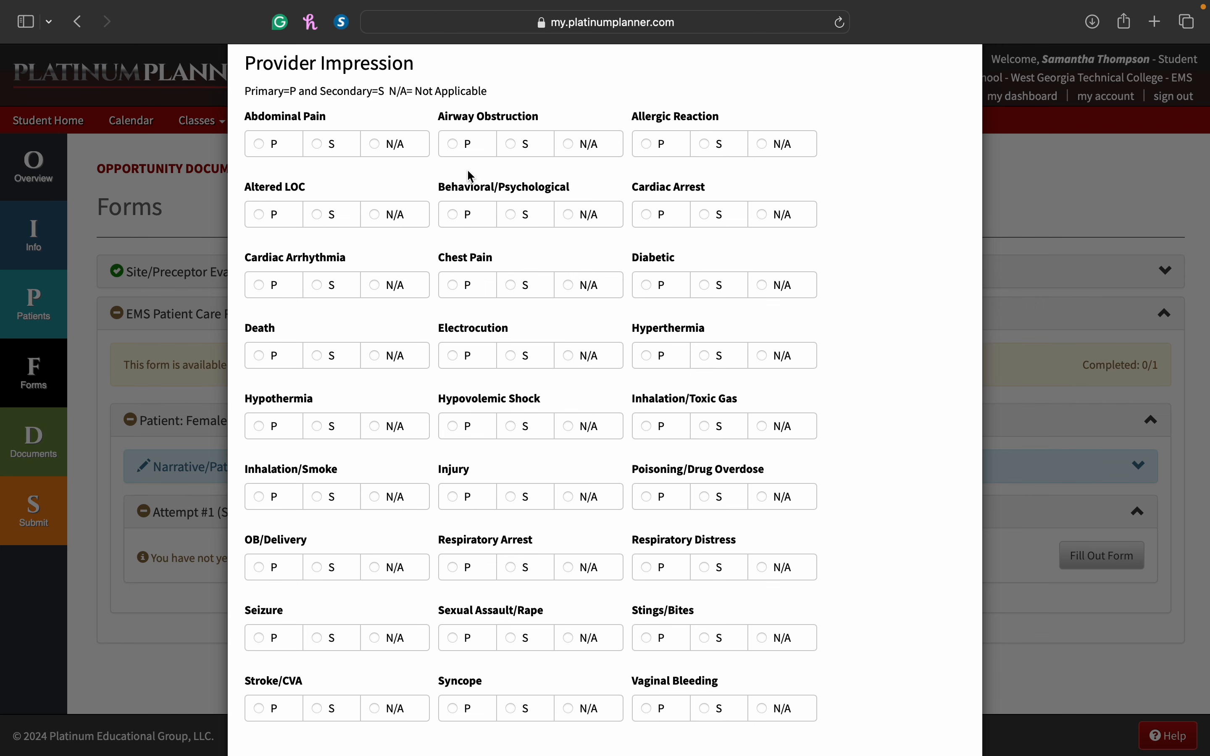
scroll(468, 171, up, 15)
scroll(468, 171, down, 11)
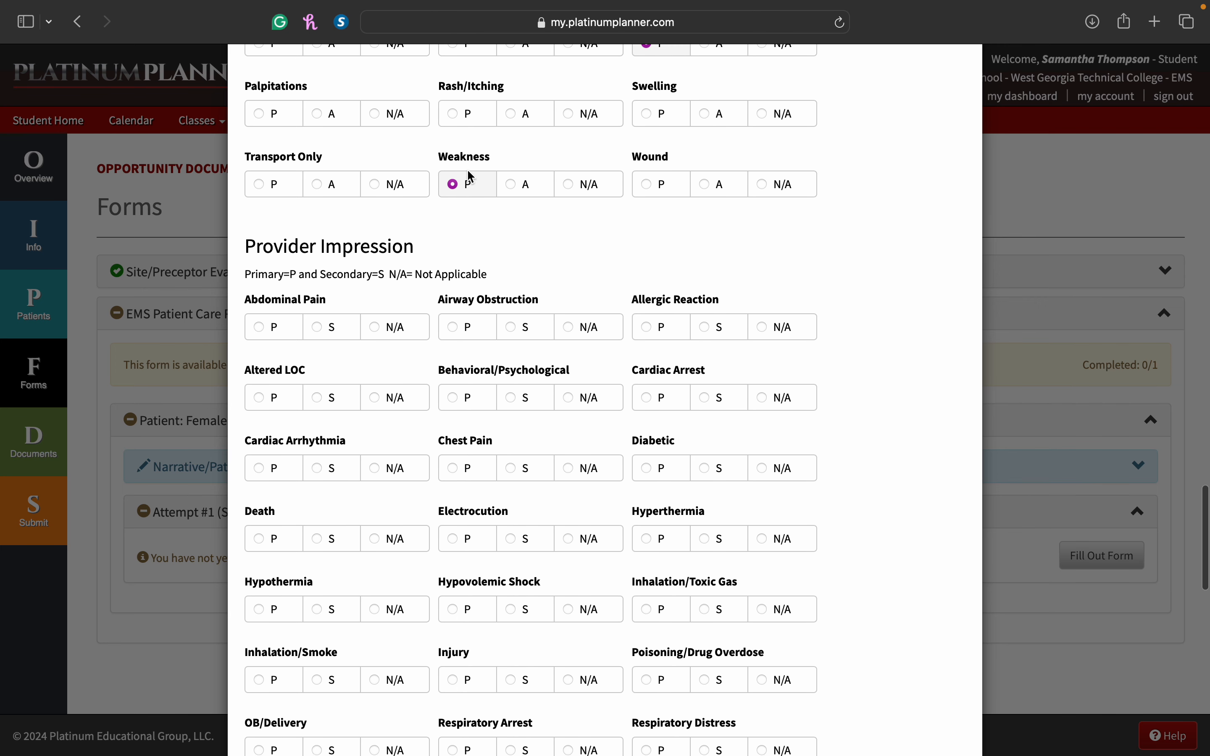
scroll(470, 175, down, 4)
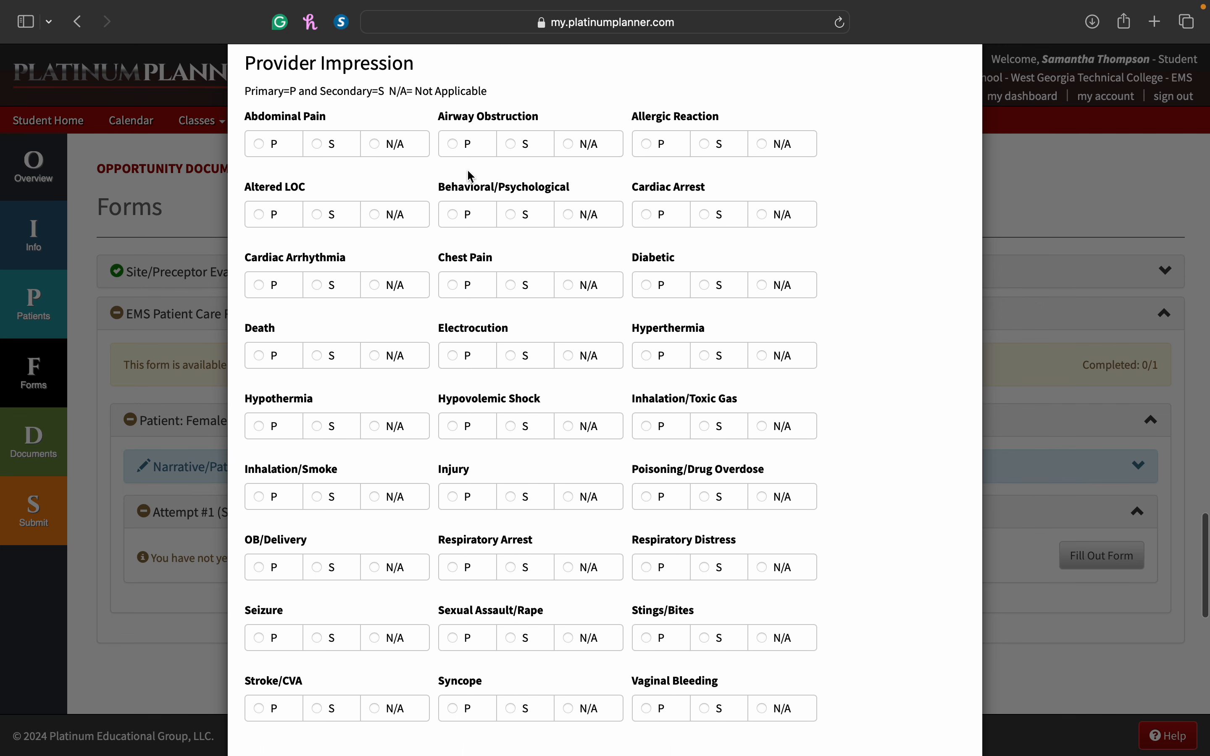
click(292, 147)
scroll(292, 142, down, 1)
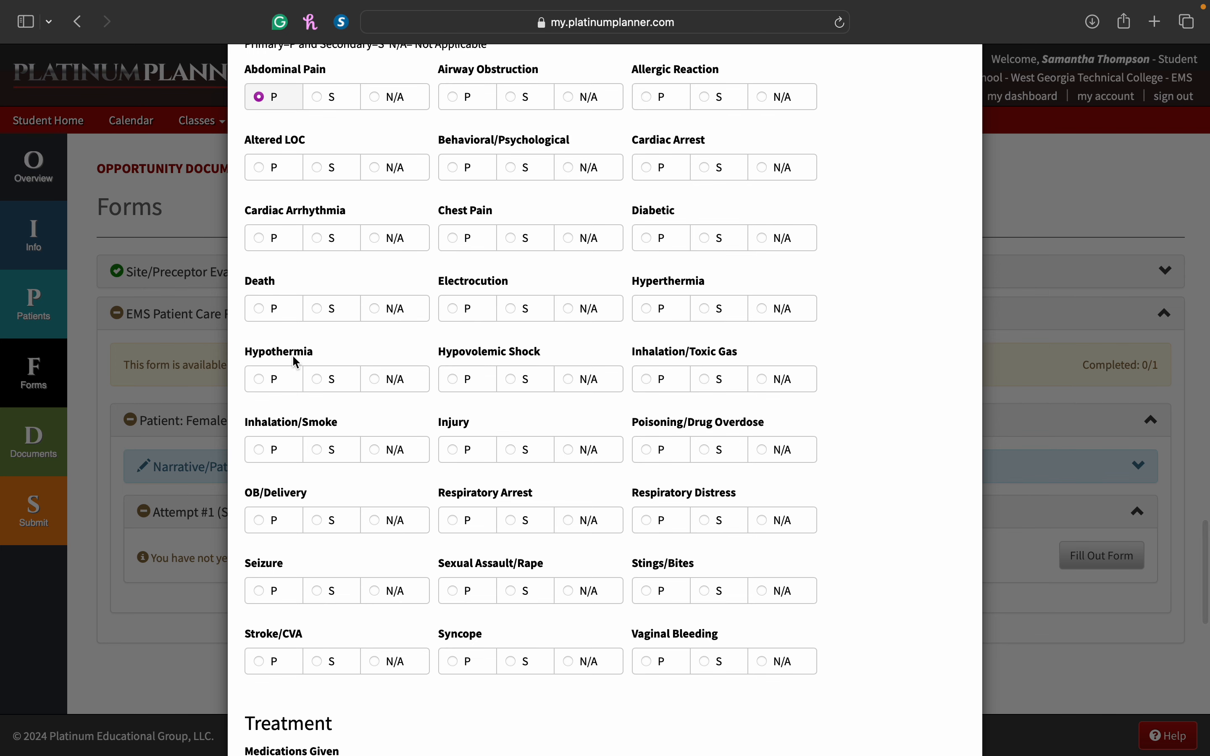
scroll(613, 405, down, 8)
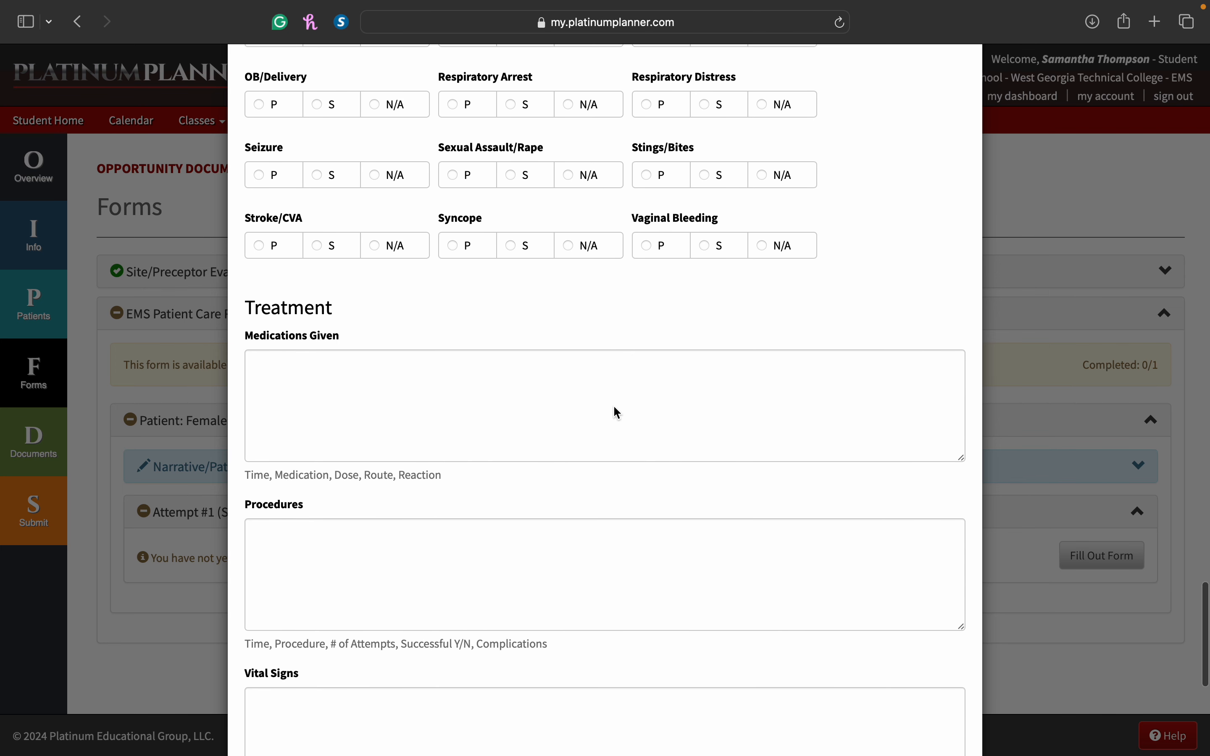
scroll(614, 406, down, 3)
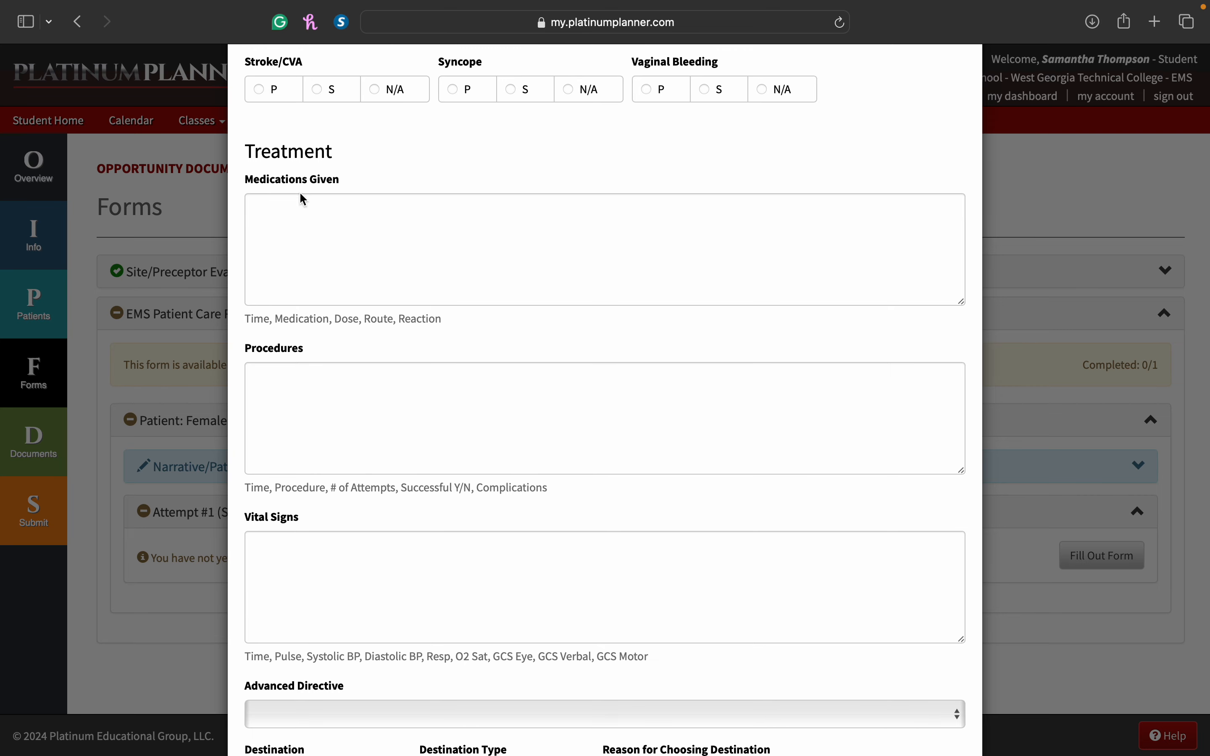
click(276, 232)
text(fghjk)
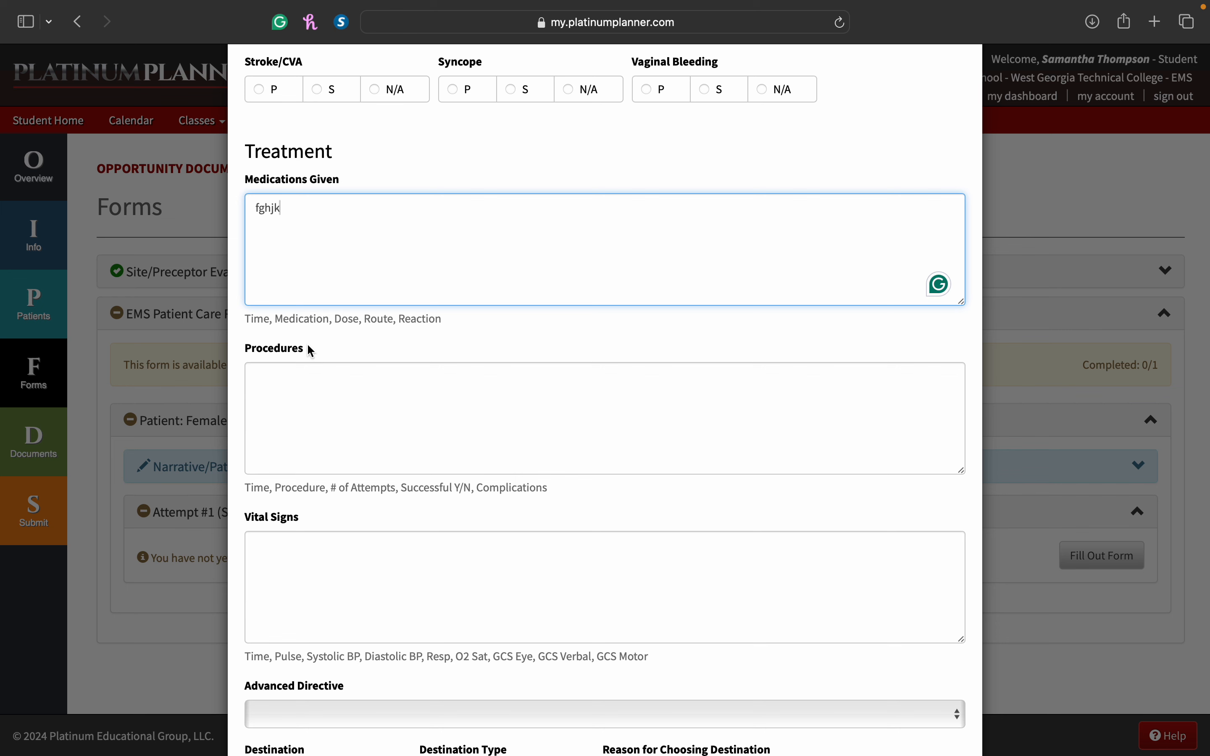
key(BackSpace)
key(BackSpace)
key(BackSpace)
key(BackSpace)
key(BackSpace)
- Enter "2000 igel 1 y no complications" as the procedure entry in the Treatment section, followed by a new line
scroll(605, 400, down, 5)
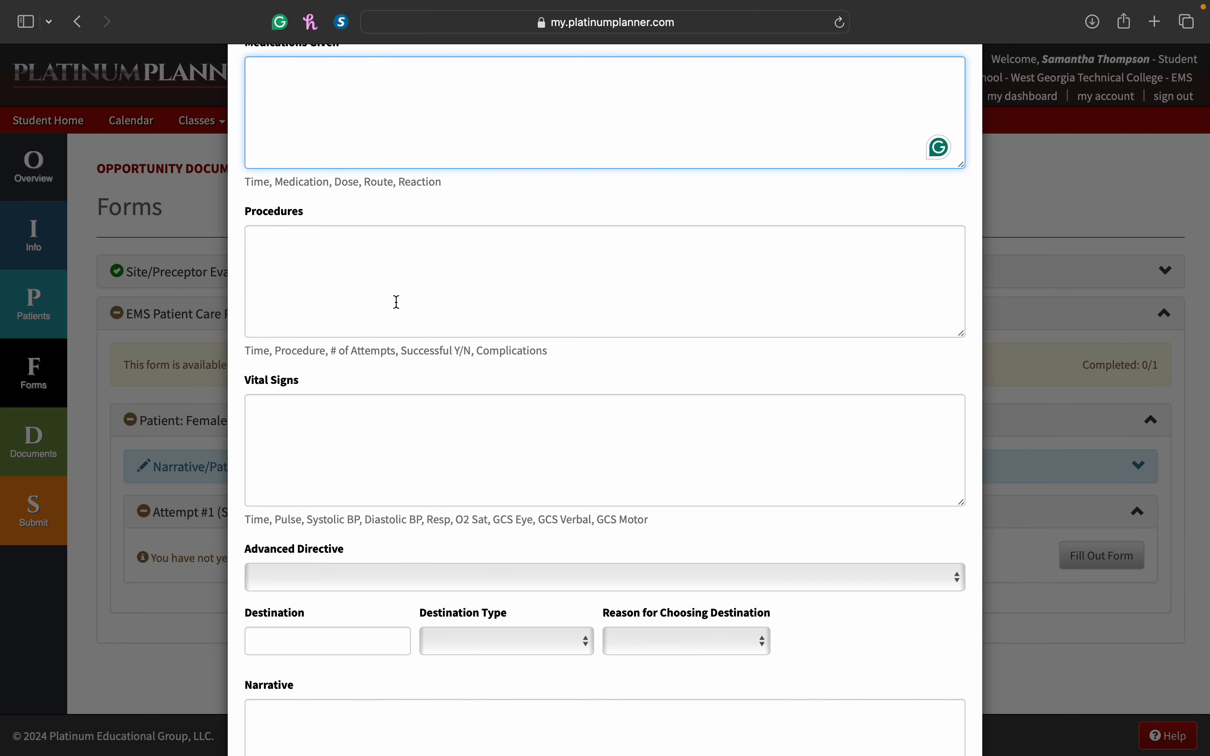
click(291, 245)
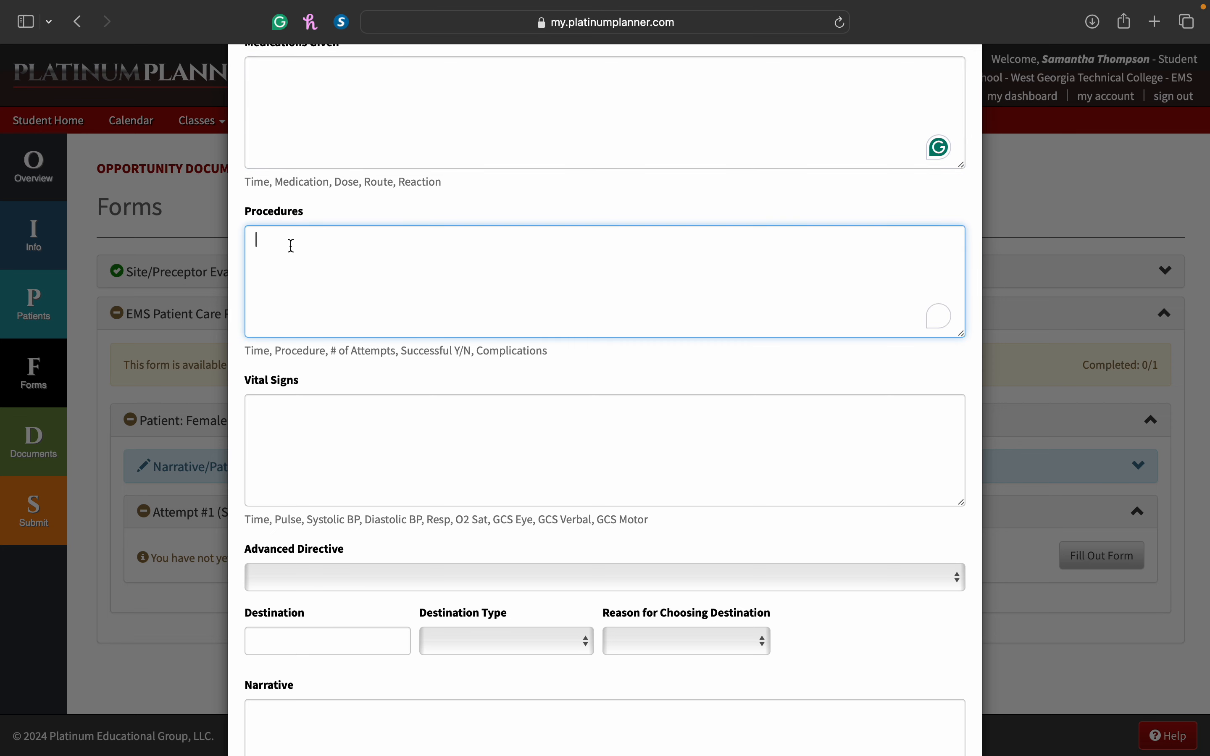
text(igel)
click(255, 241)
text(2000)
click(348, 234)
text(1 y no complic)
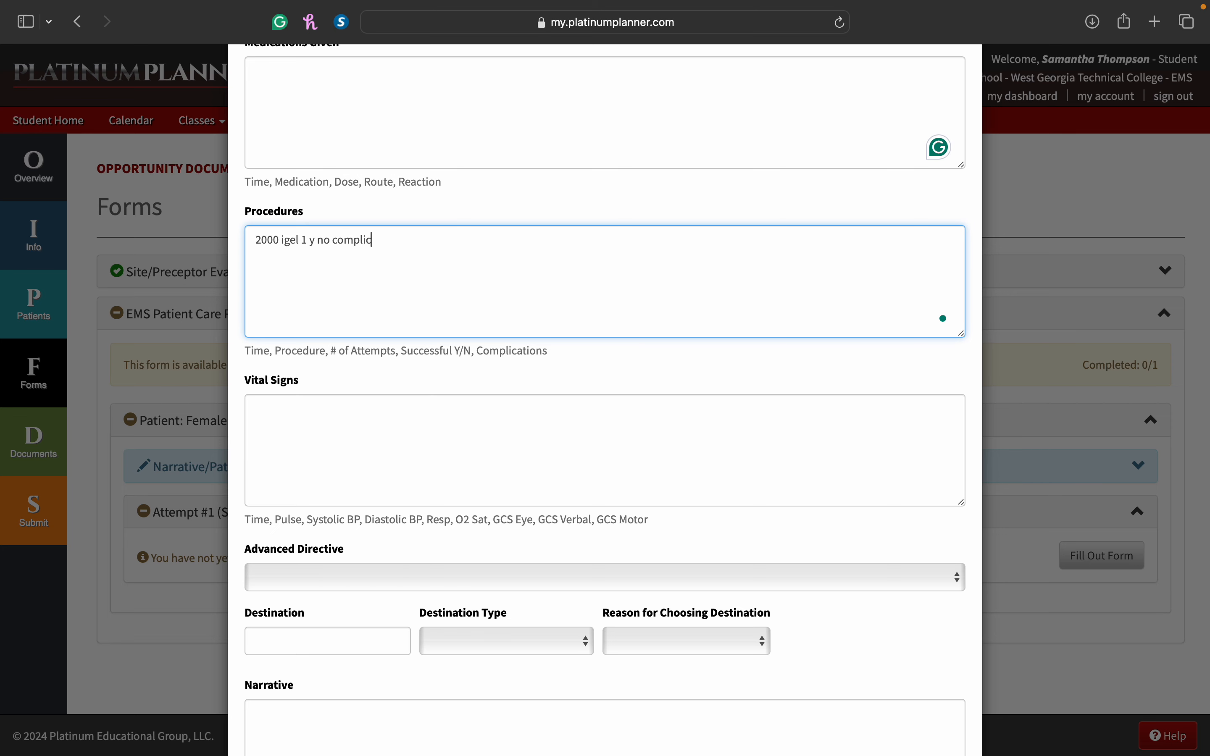
text(ations)
scroll(605, 400, down, 5)
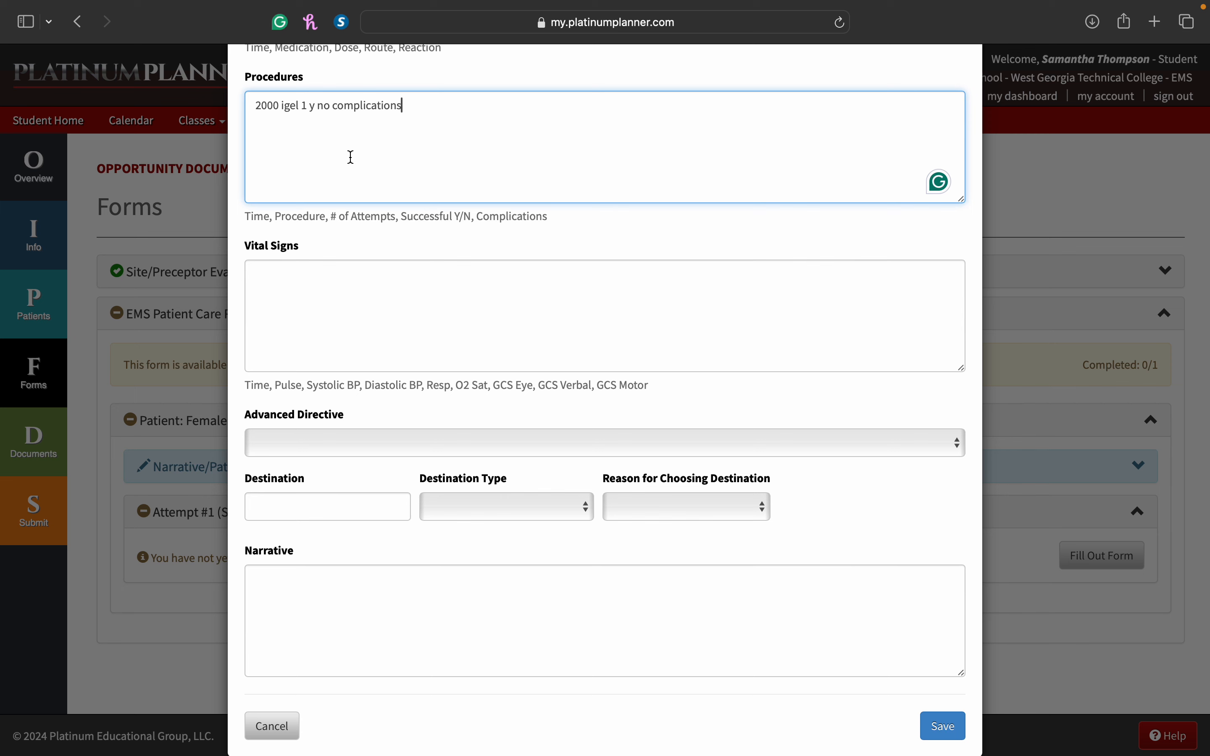
key(Return)
- View the Advanced Directive options without choosing one
scroll(459, 319, down, 1)
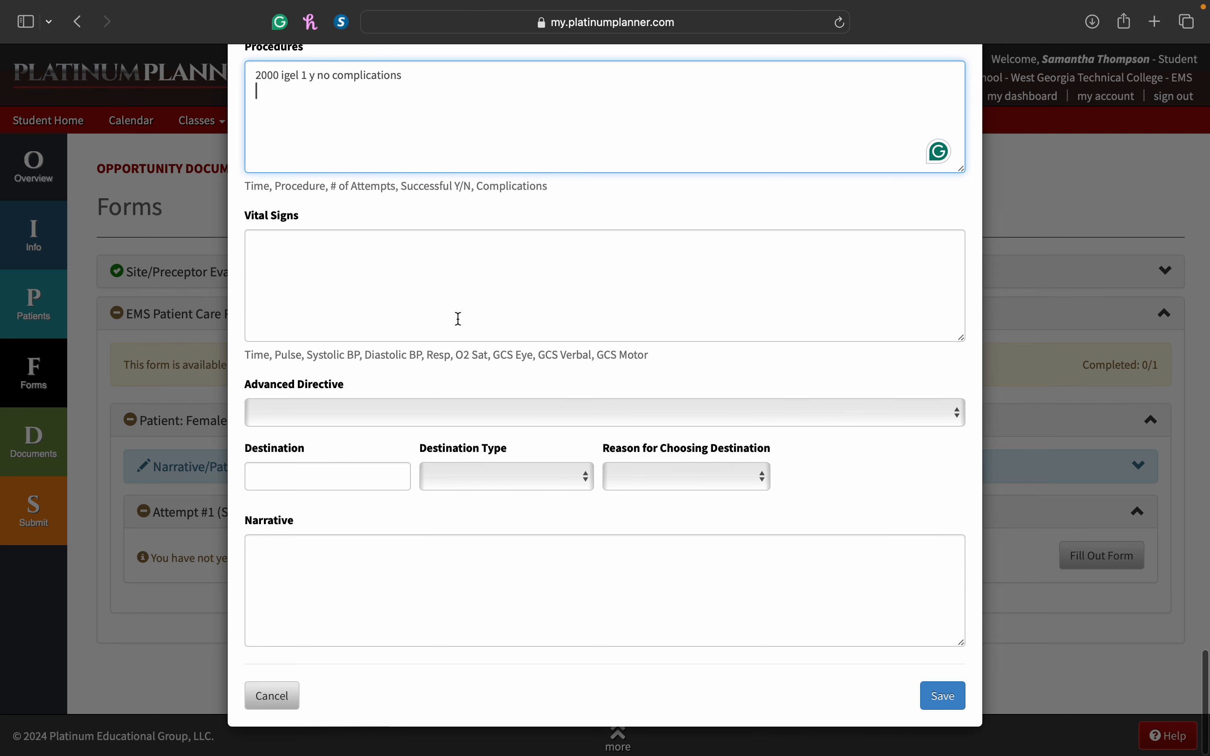
click(368, 415)
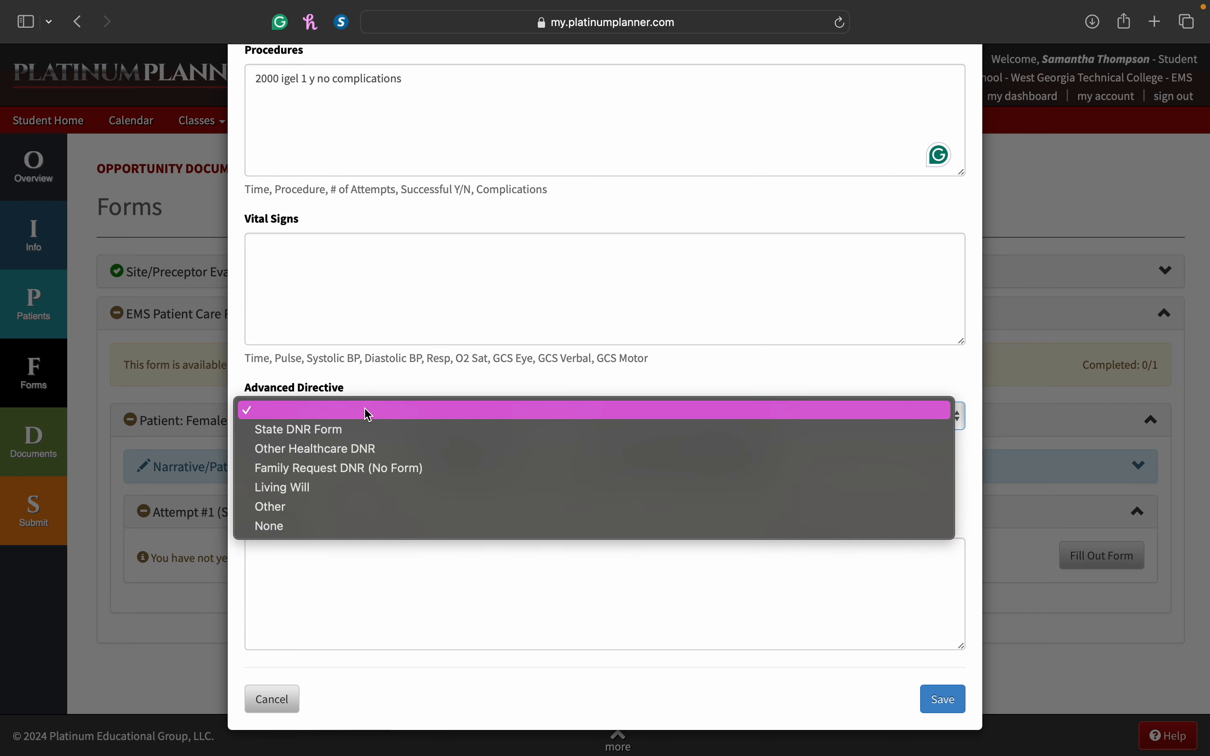
click(366, 410)
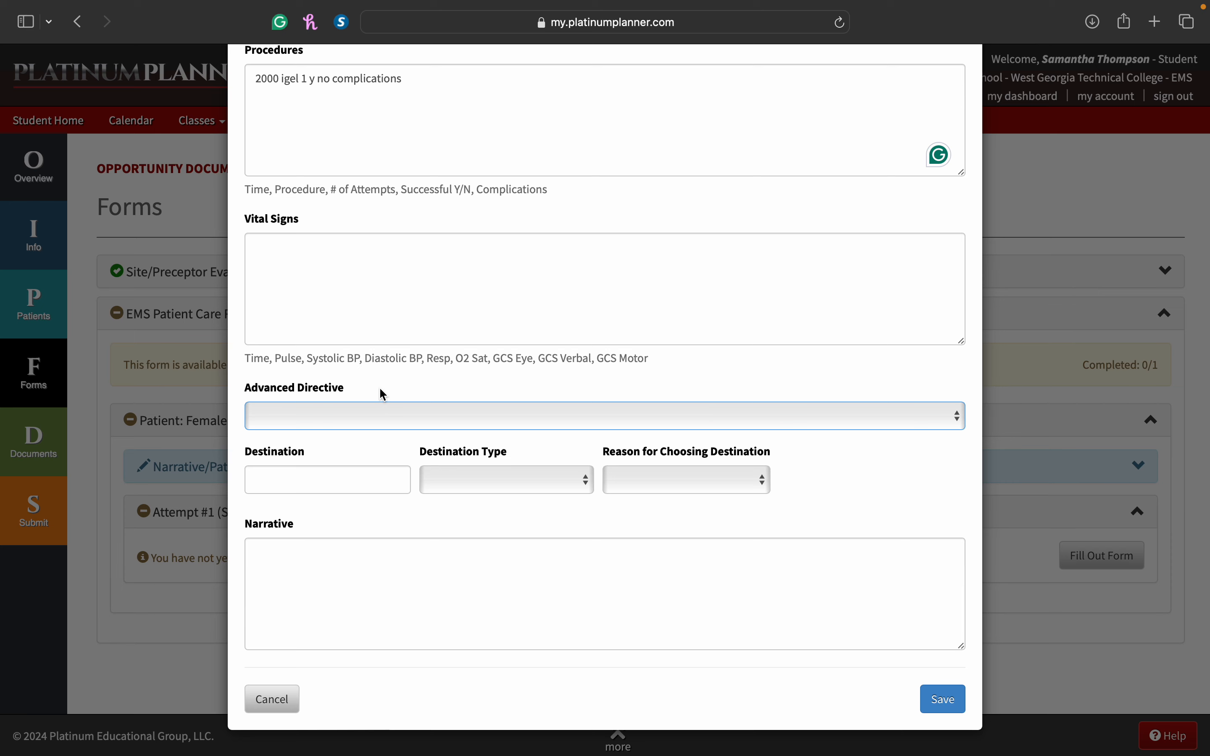
- Leave the Advanced Directive blank and enter "tmc" as the Destination
click(374, 418)
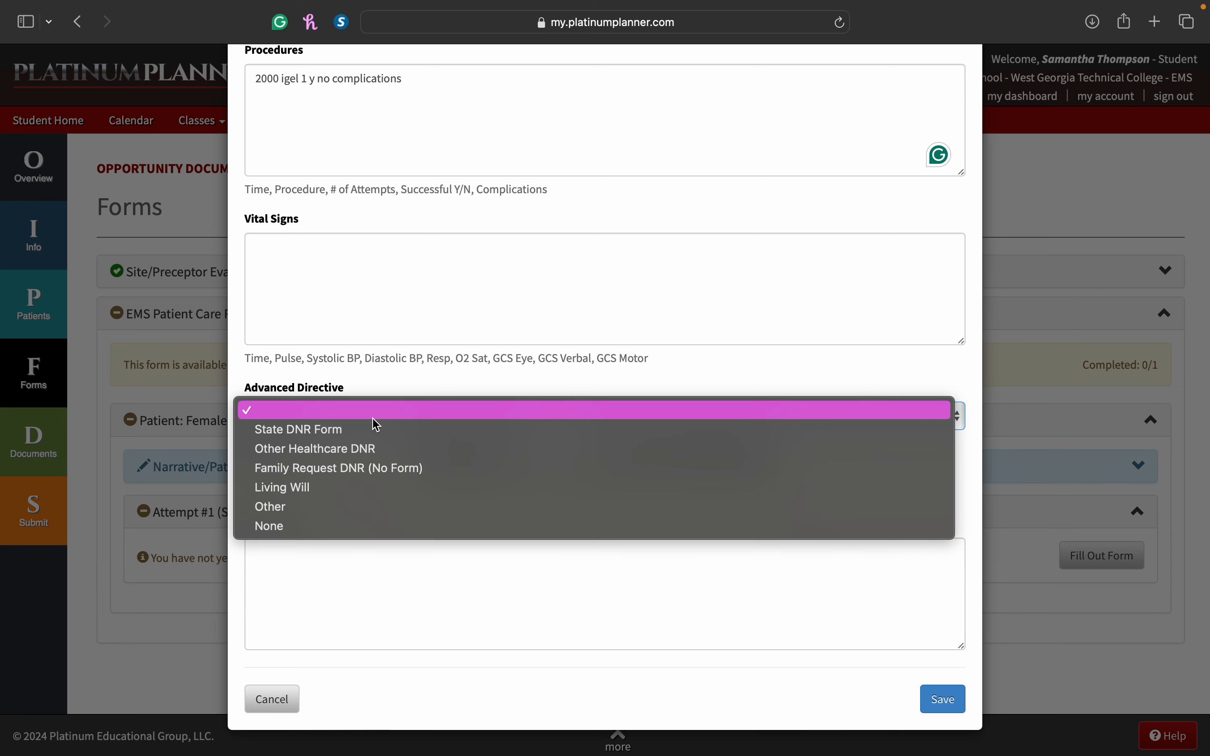
click(385, 386)
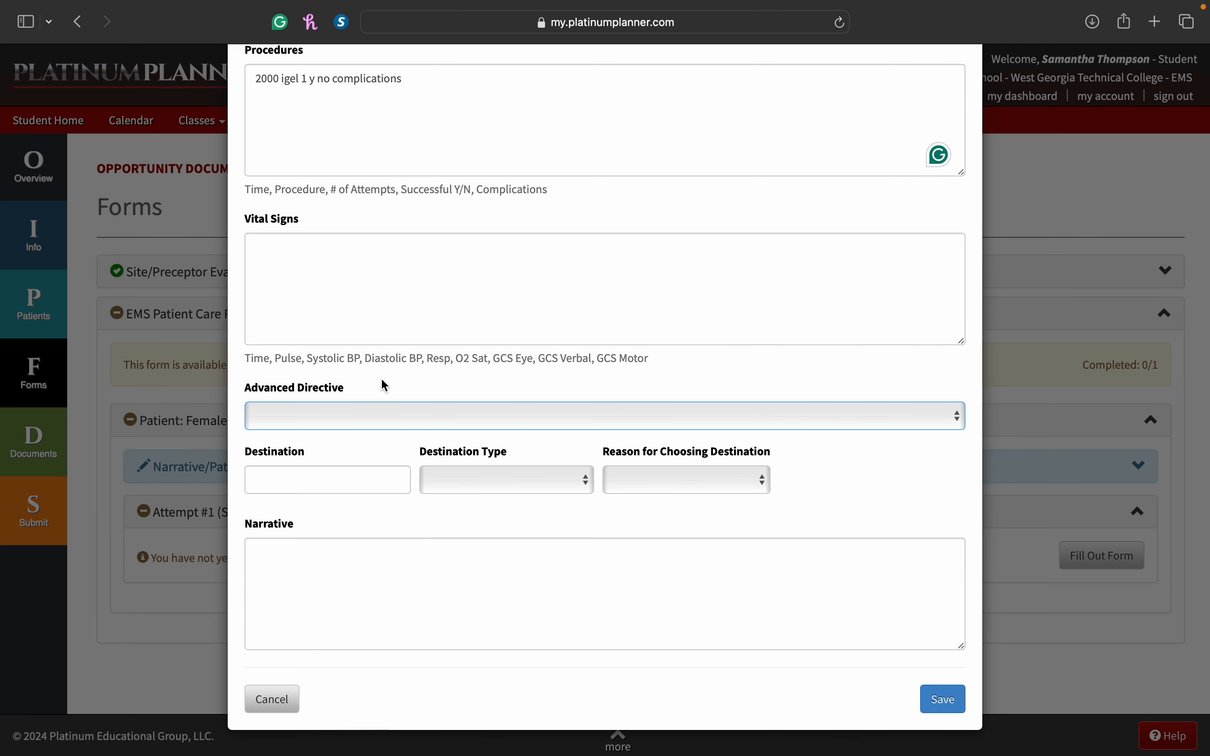
click(315, 481)
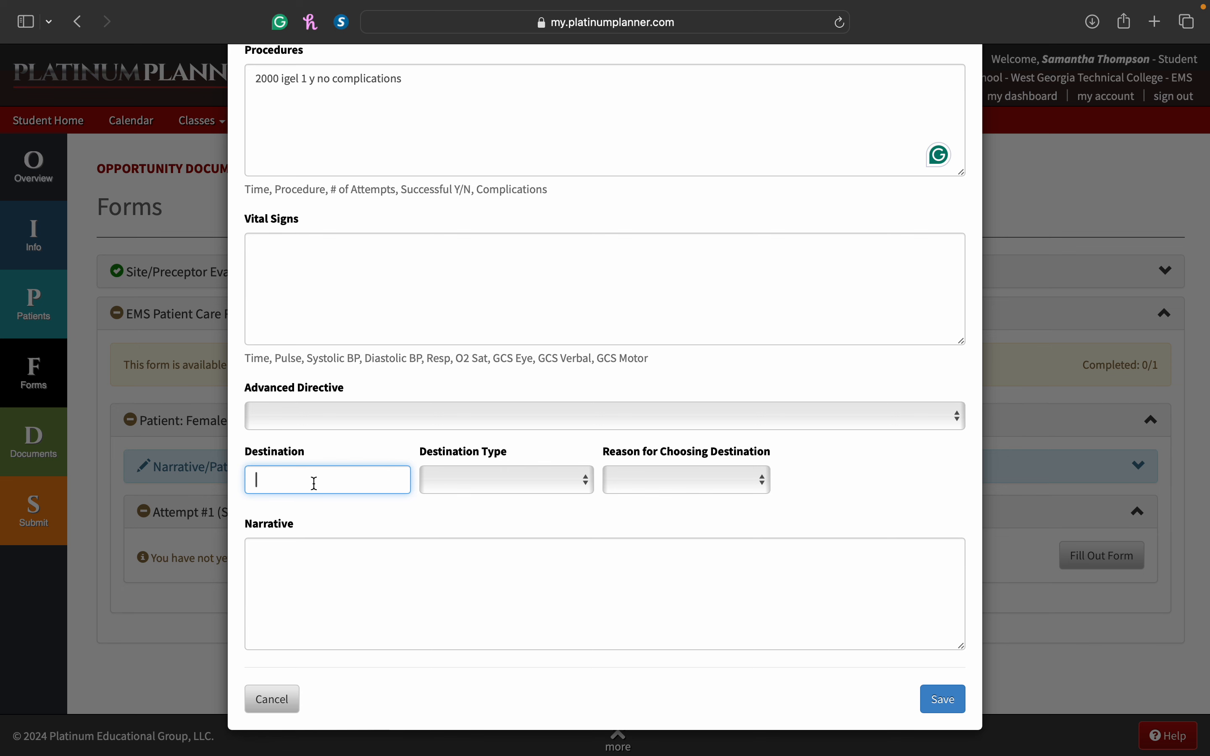
text(tmc)
click(348, 525)
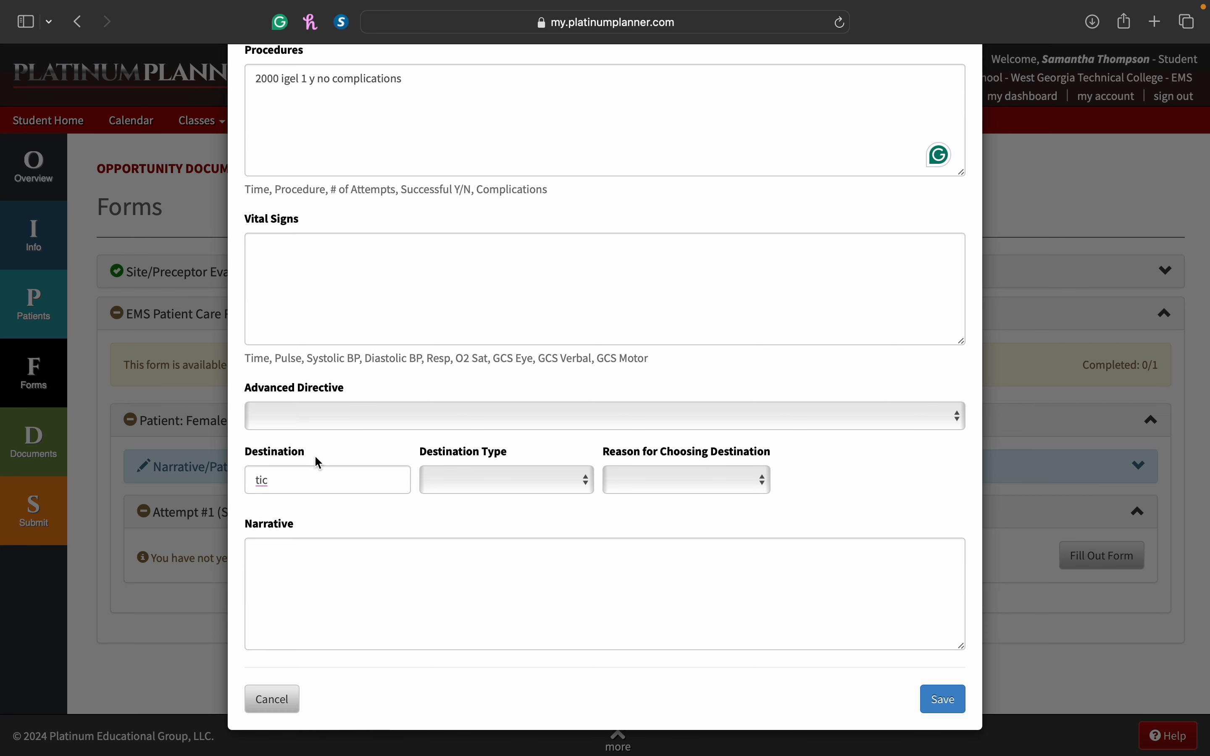
click(315, 485)
key(BackSpace)
key(BackSpace)
text(mc)
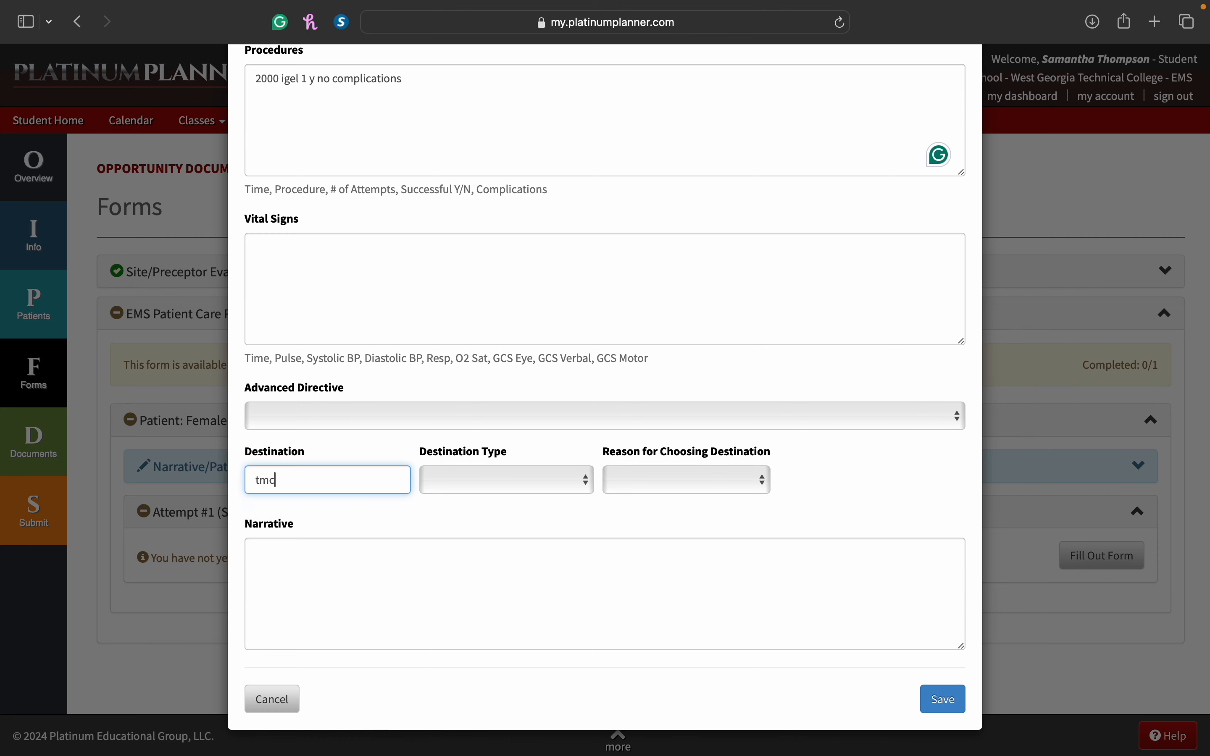
- View the Destination Type and Reason for Choosing Destination options without choosing any
click(490, 475)
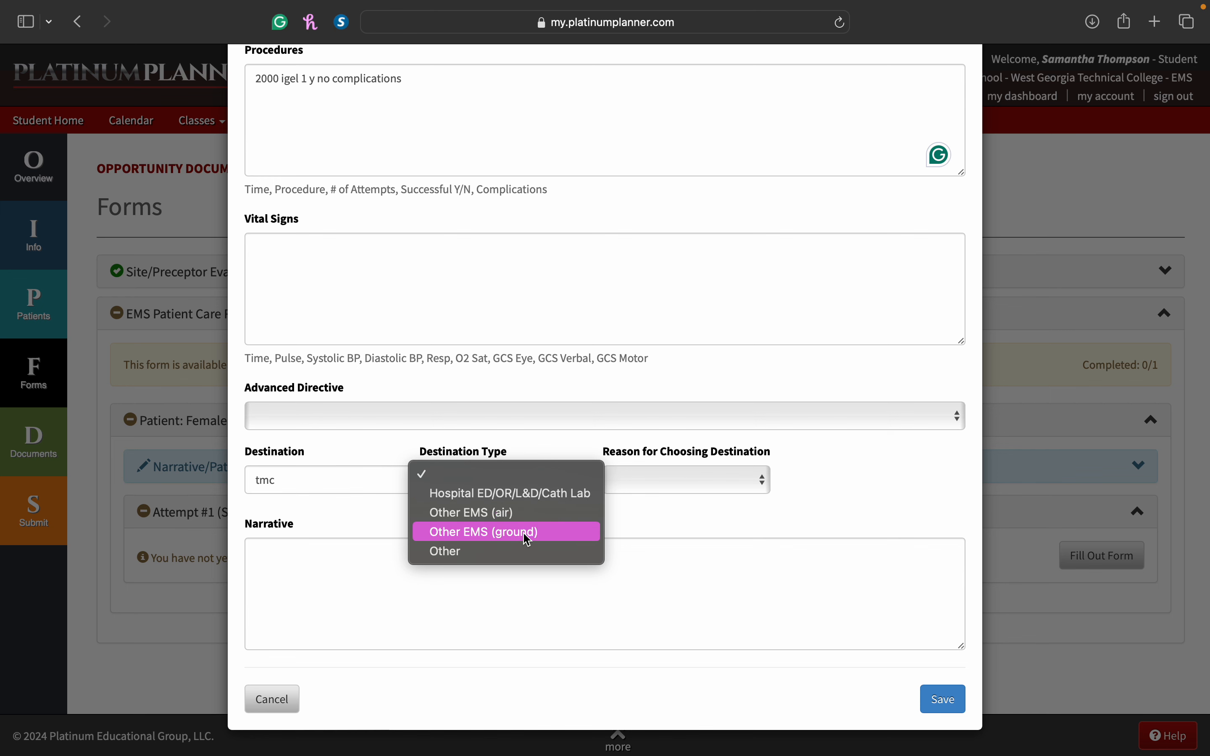
click(634, 521)
click(641, 489)
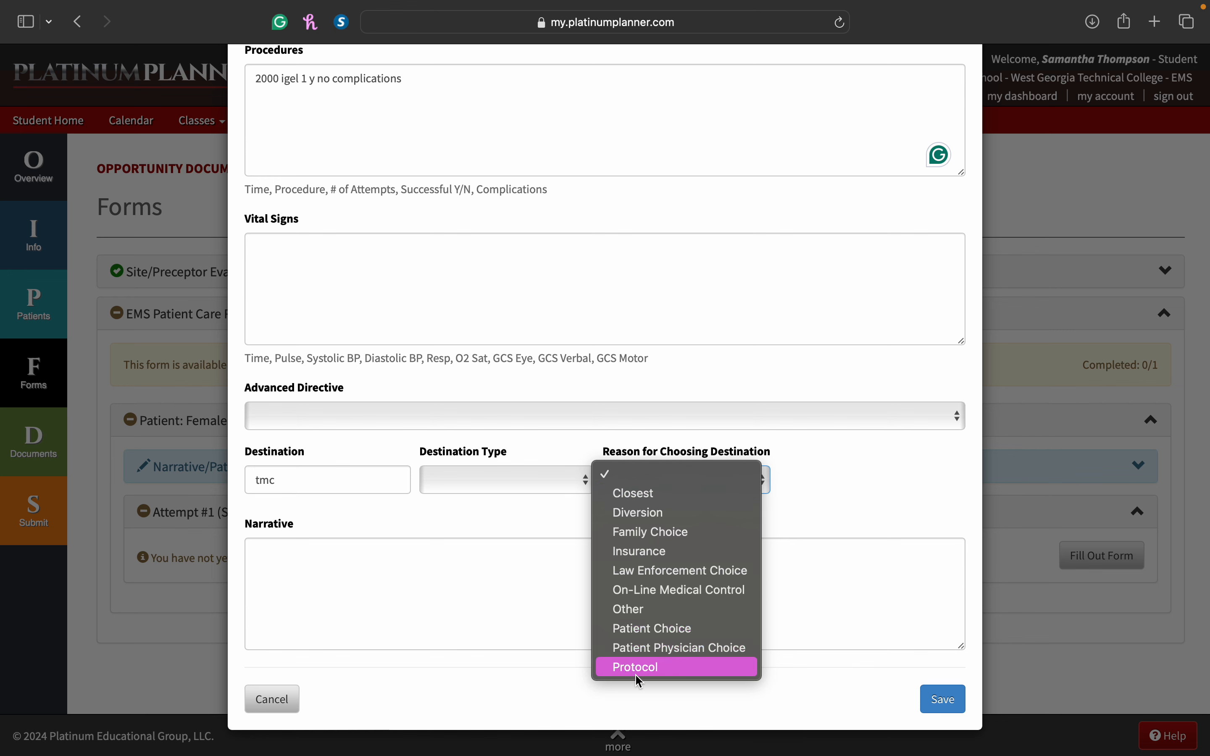
click(548, 528)
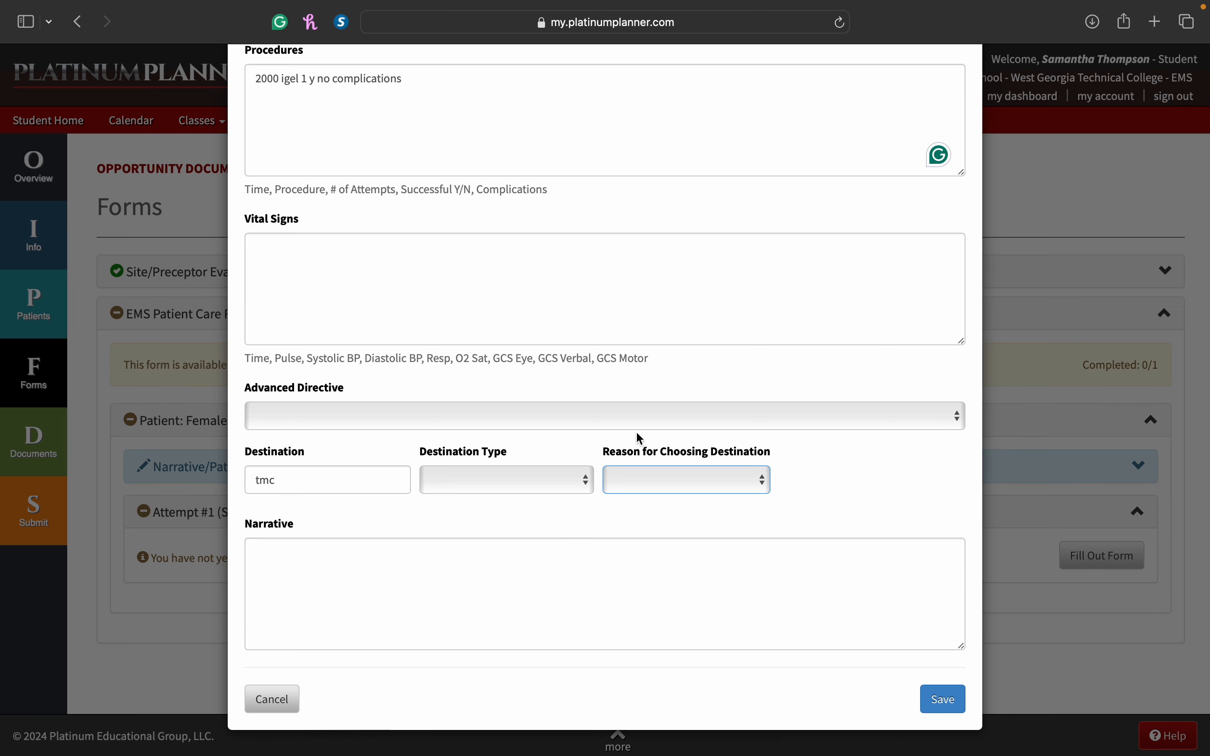
click(681, 478)
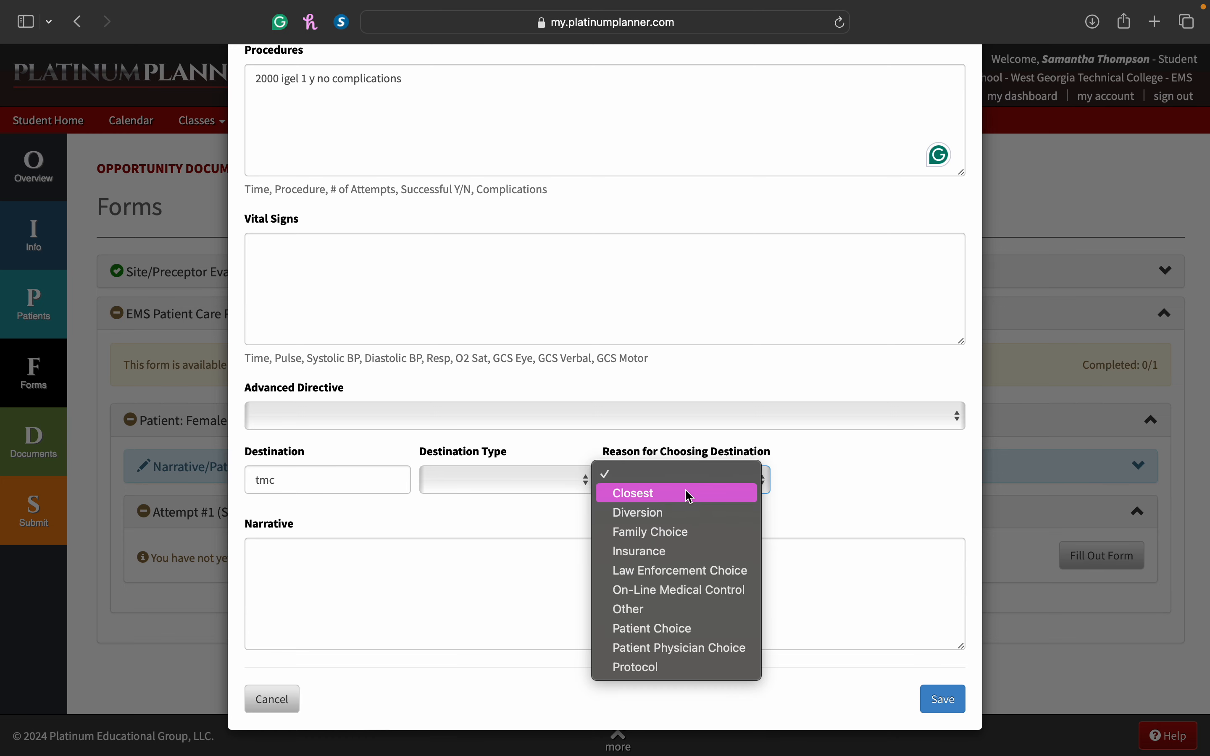
click(770, 443)
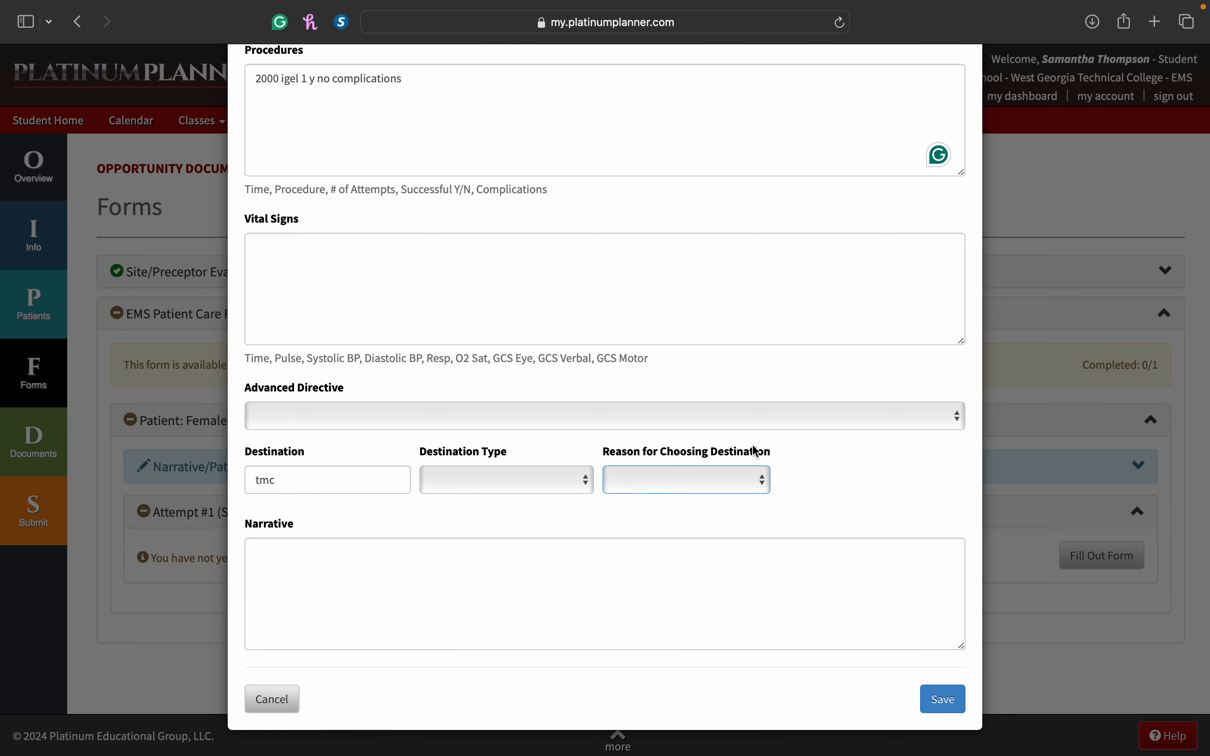
- Save the EMS Patient Care Report with the Narrative left blank and look through the saved report down to its Treatment section
click(455, 580)
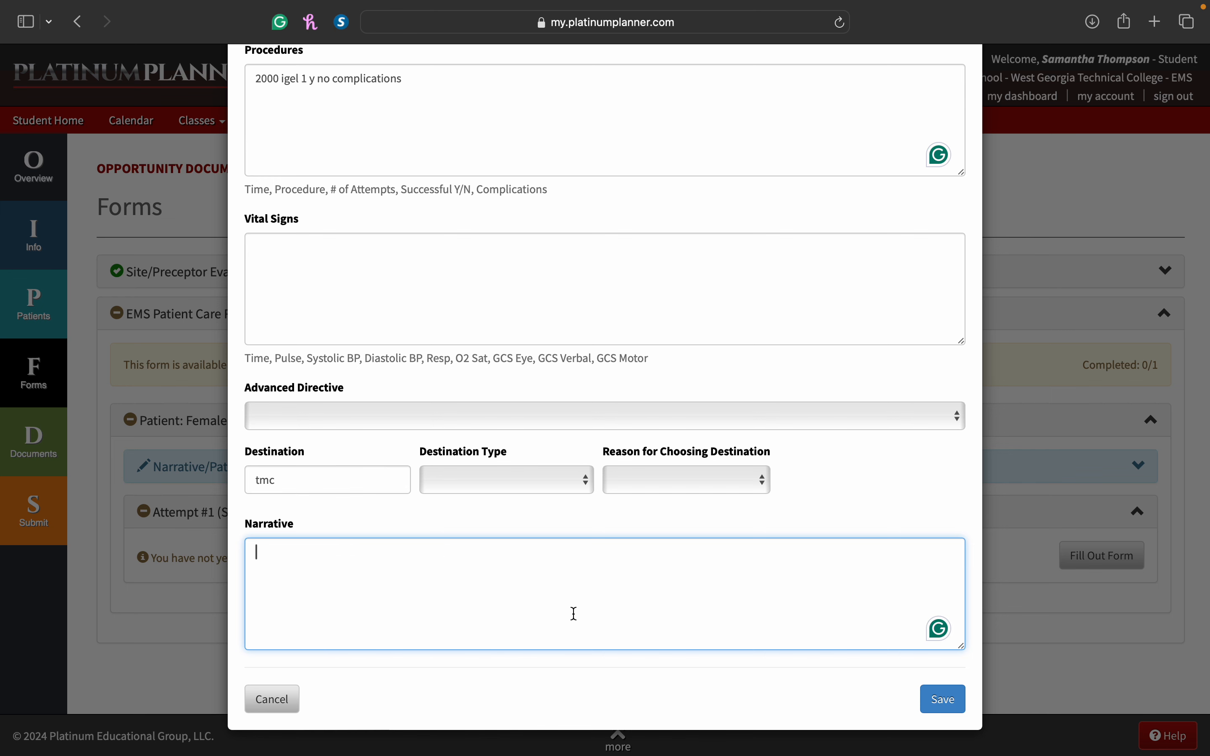
click(956, 708)
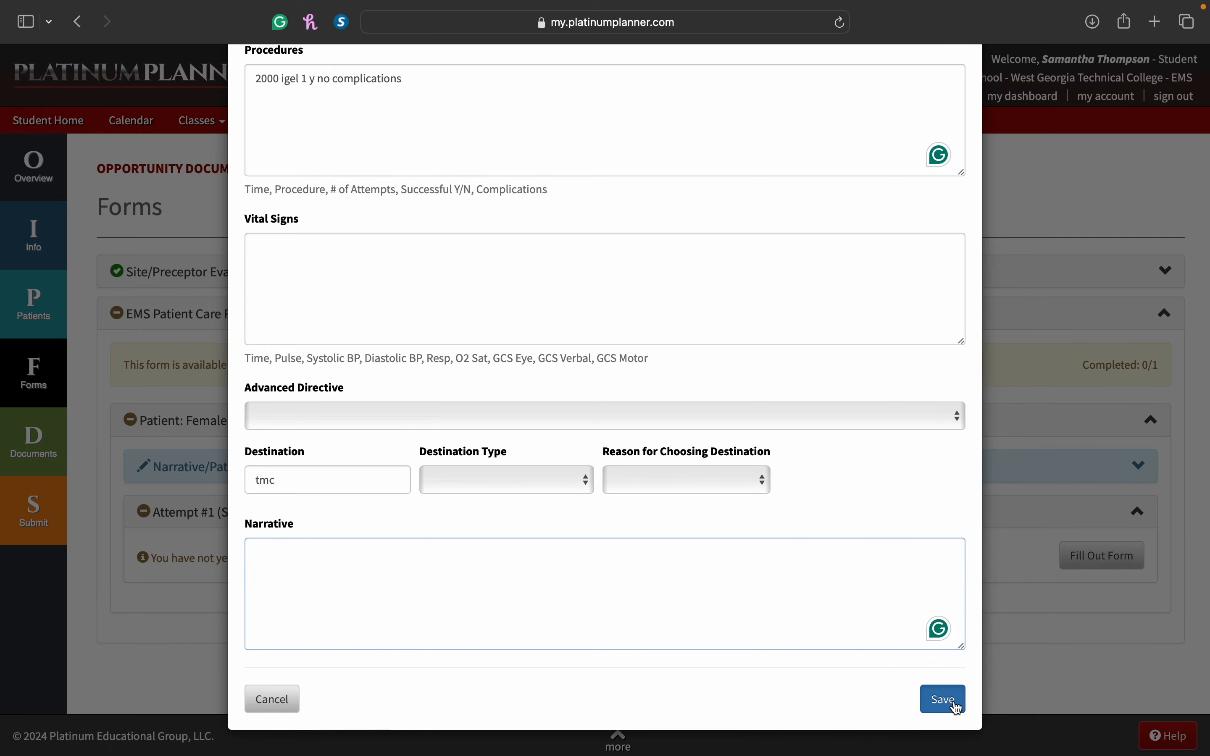
scroll(954, 701, down, 5)
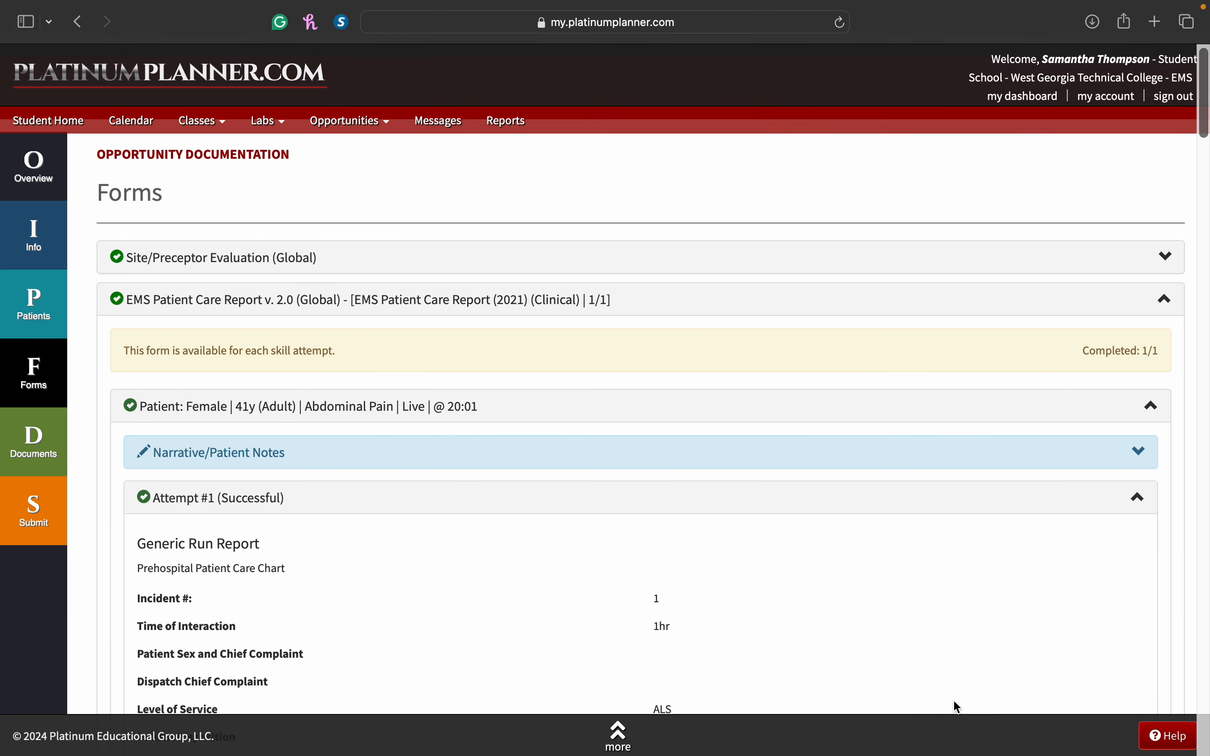
scroll(954, 701, up, 1)
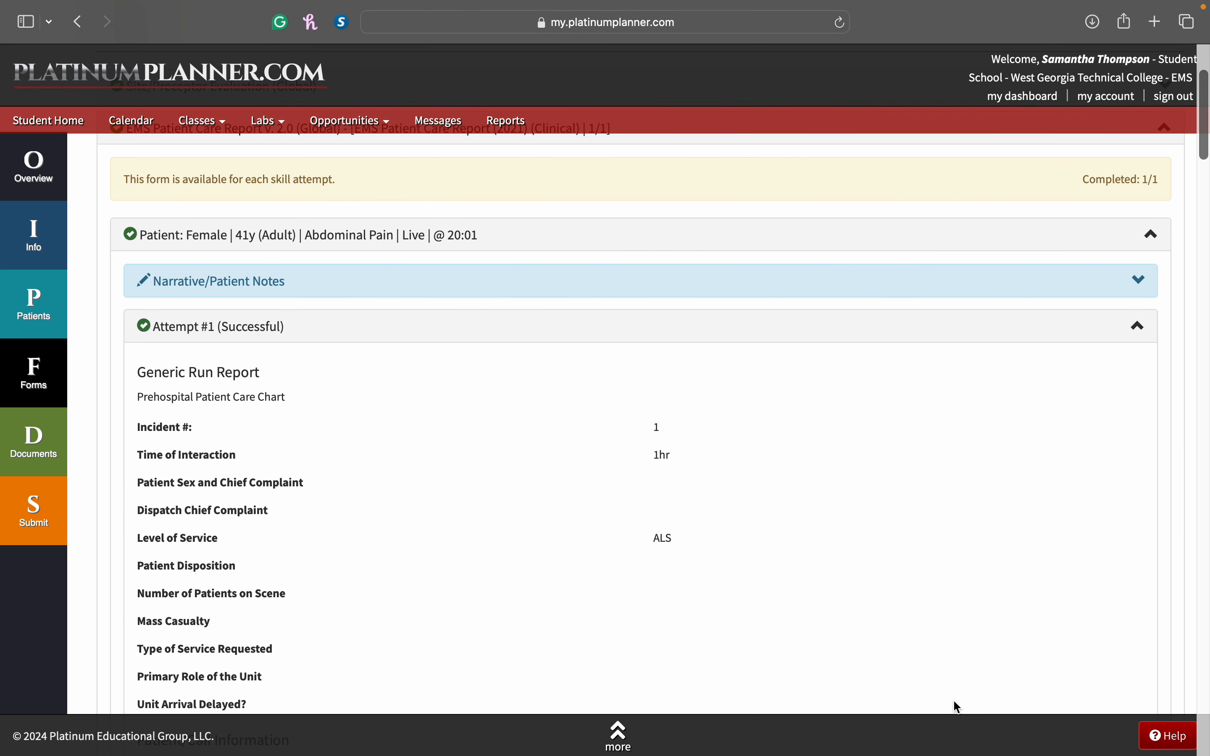
scroll(954, 702, down, 20)
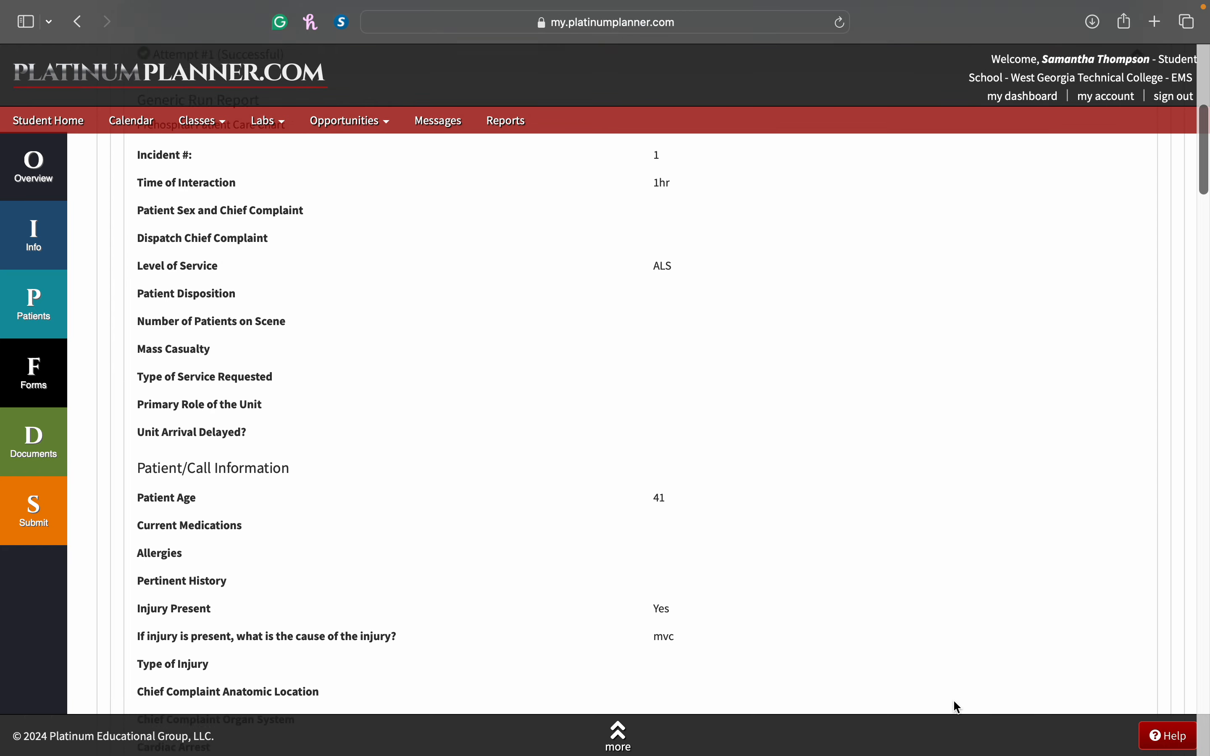
scroll(955, 706, down, 20)
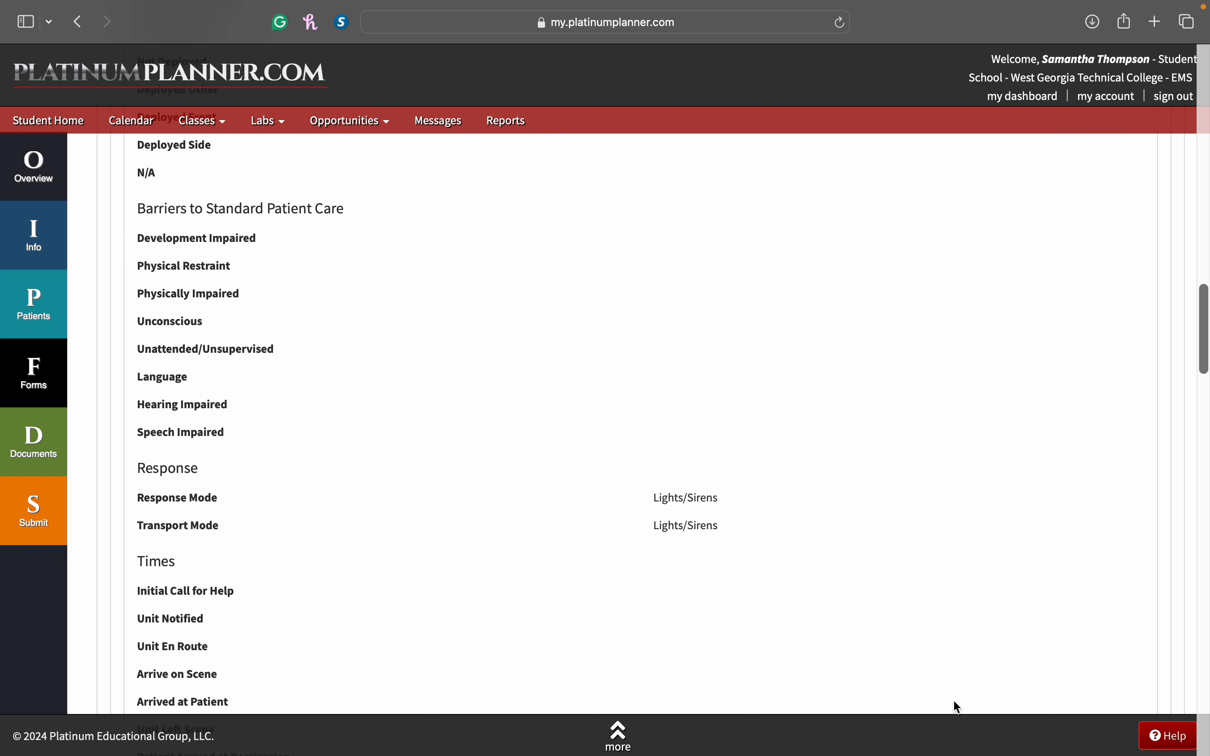
scroll(953, 701, down, 20)
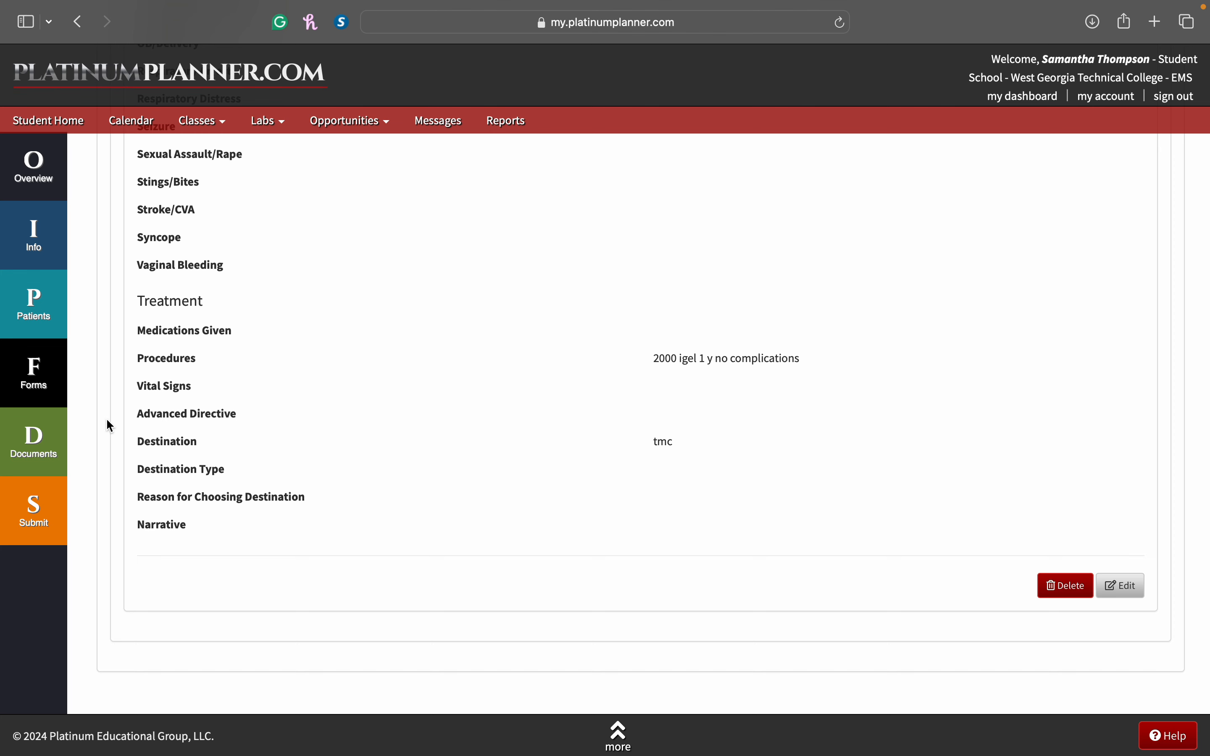
- Open the opportunity's Documents section and view the file upload chooser without uploading a file
click(37, 464)
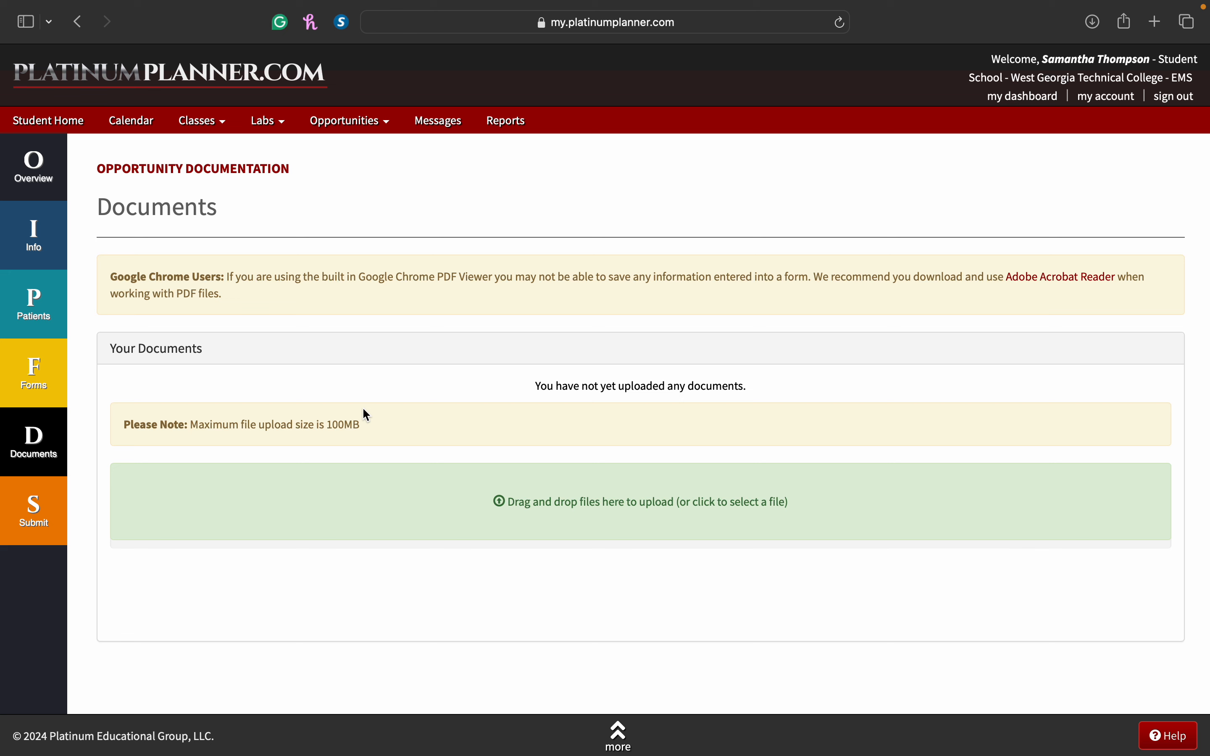
click(454, 527)
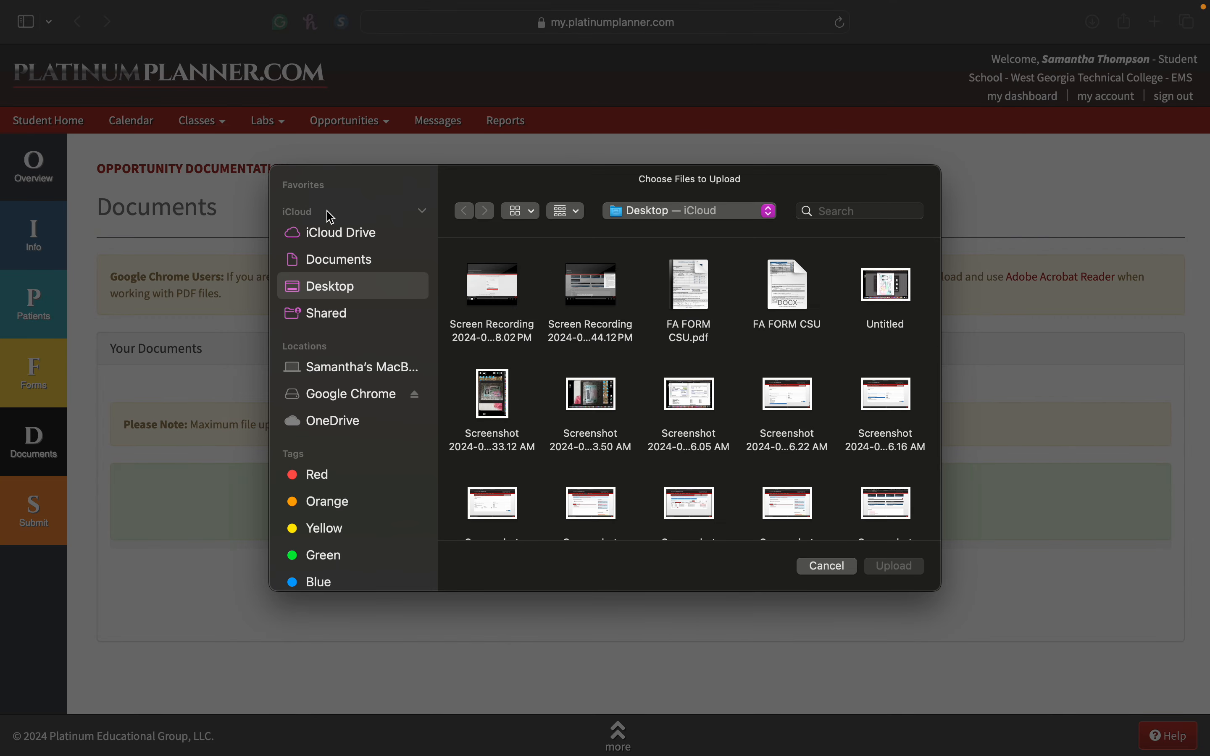
click(823, 567)
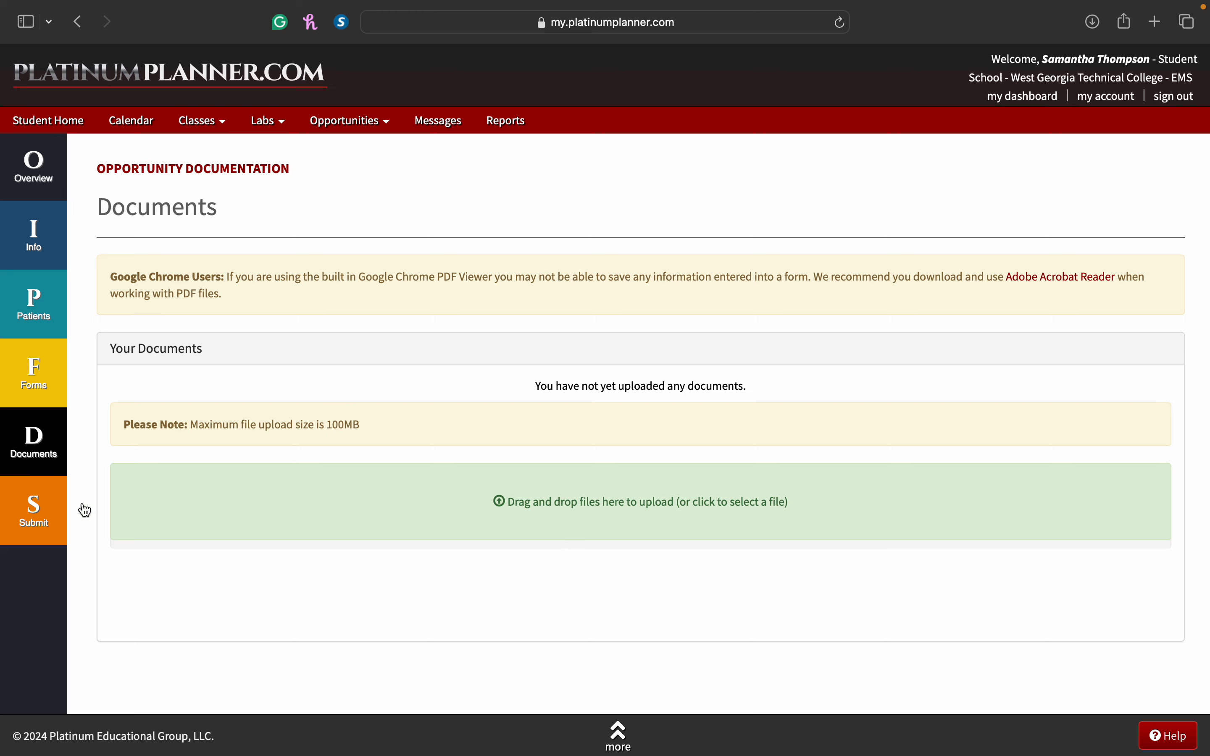
- Examine the Submit Documentation page, including the hours progress, skill progress and optional message field, without submitting
click(57, 517)
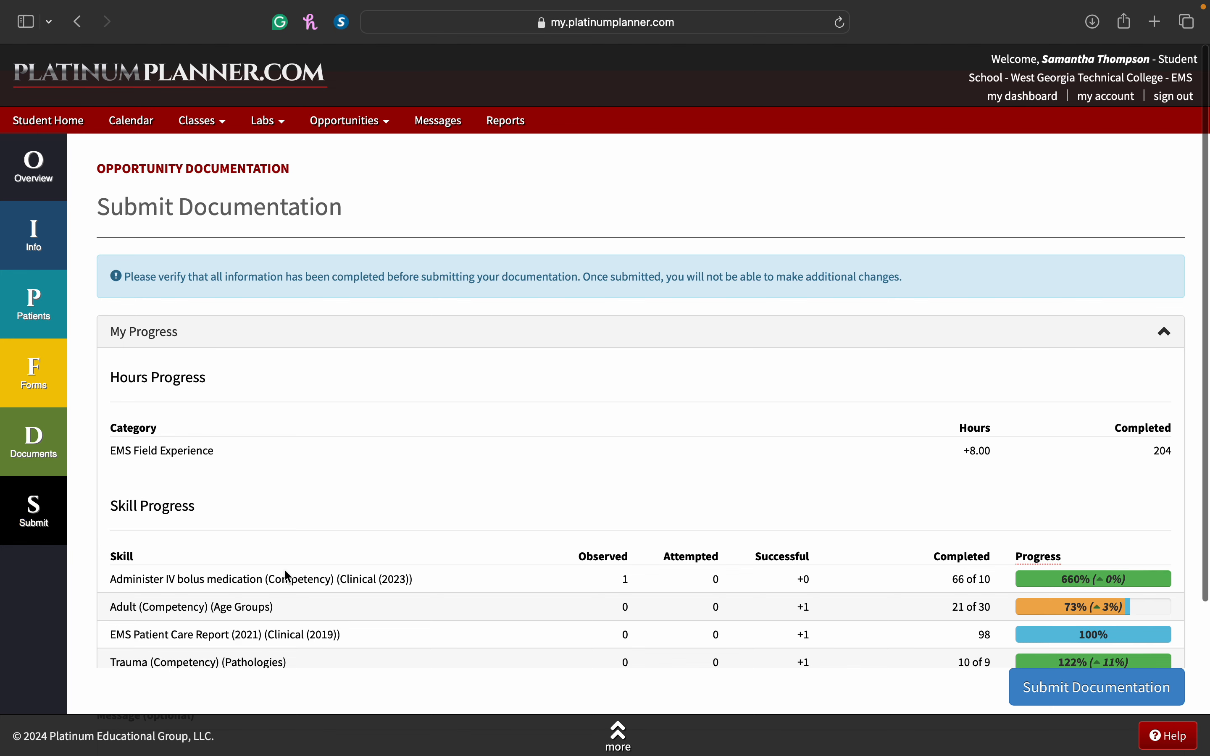
scroll(284, 568, down, 4)
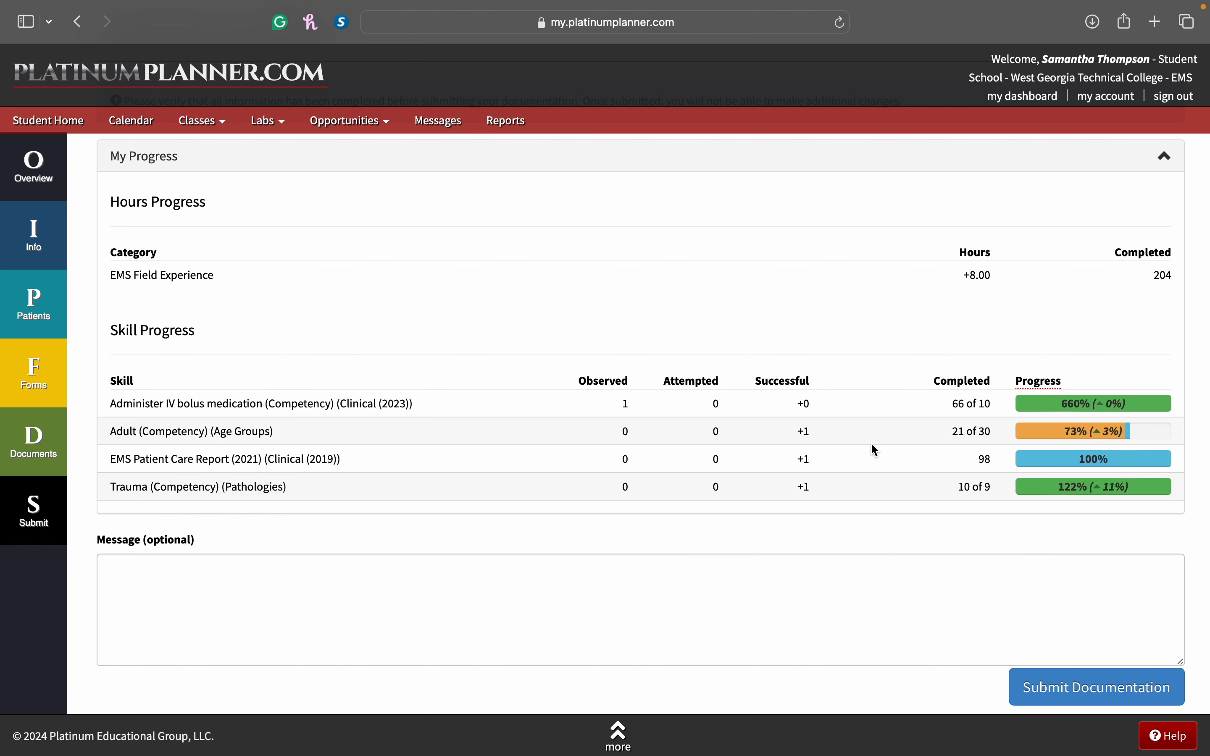
scroll(875, 450, up, 3)
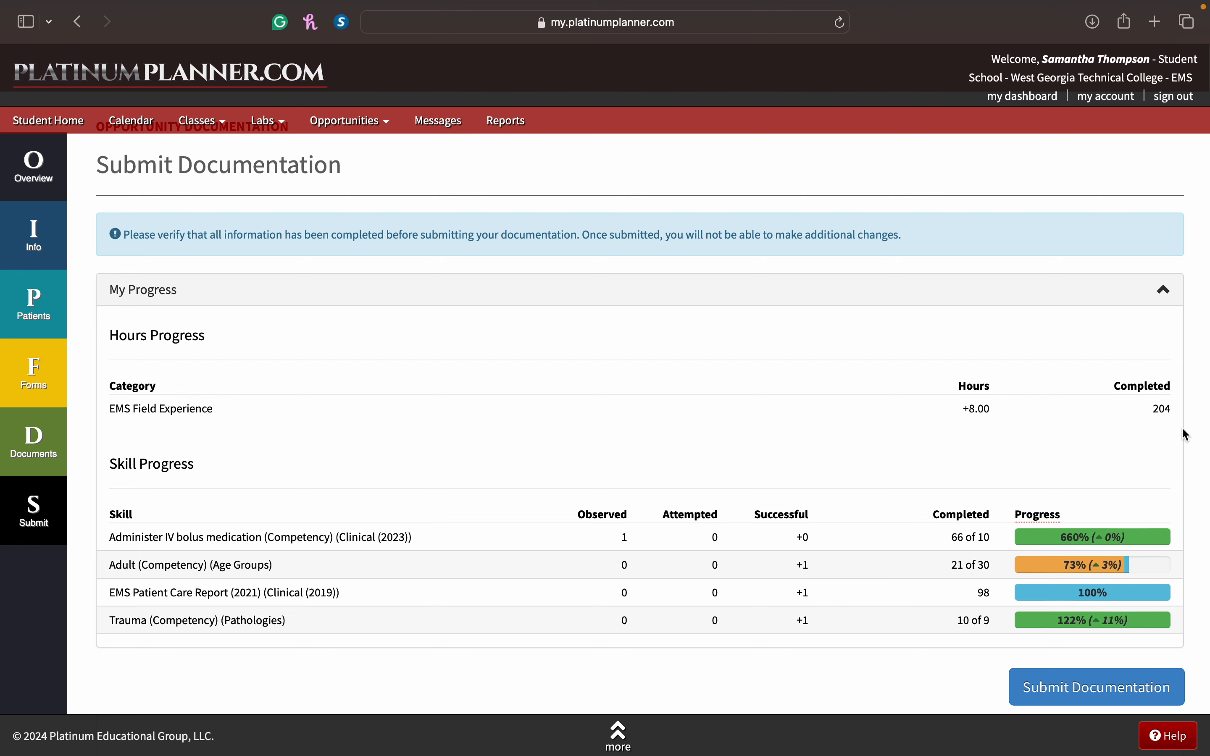
scroll(1153, 446, down, 3)
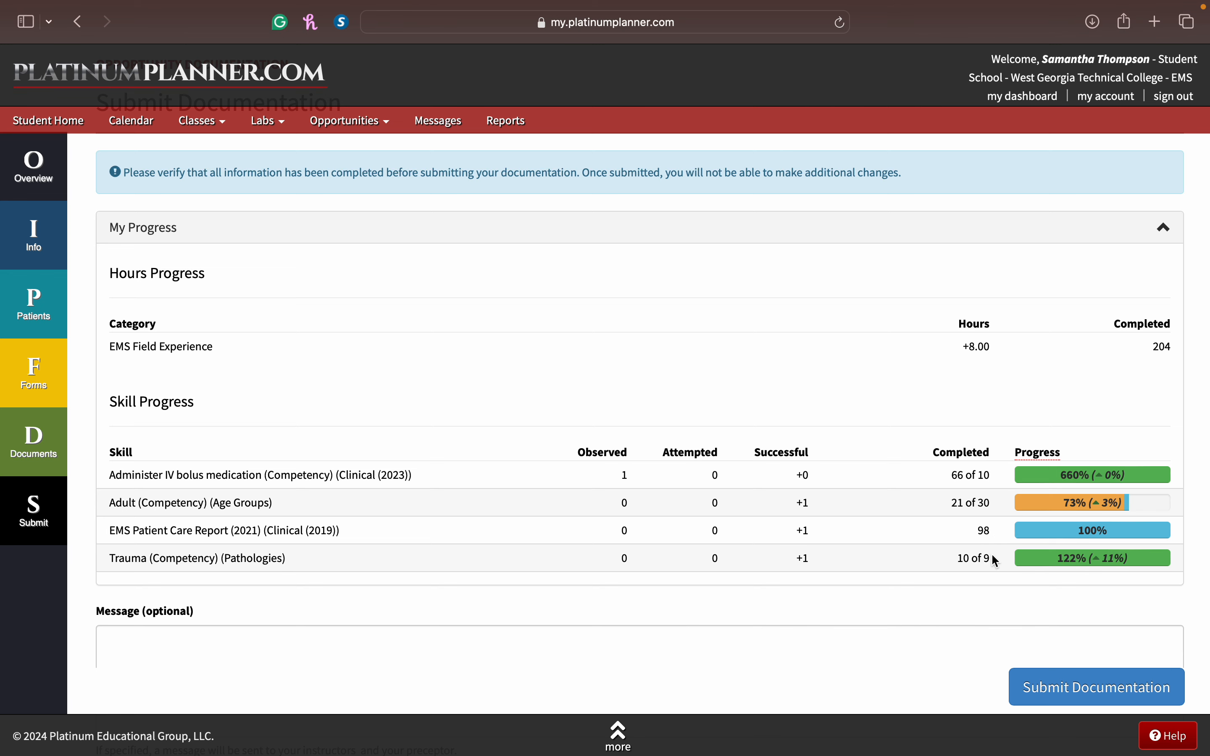
scroll(993, 553, down, 4)
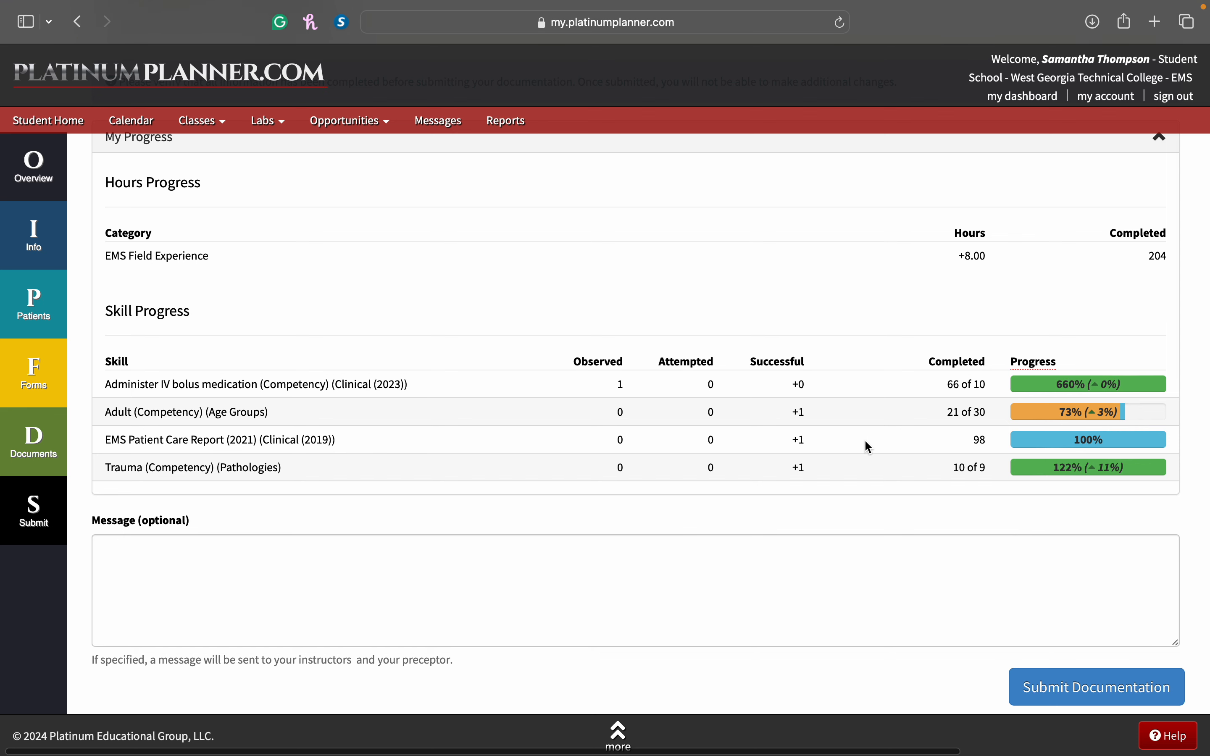
scroll(867, 446, down, 1)
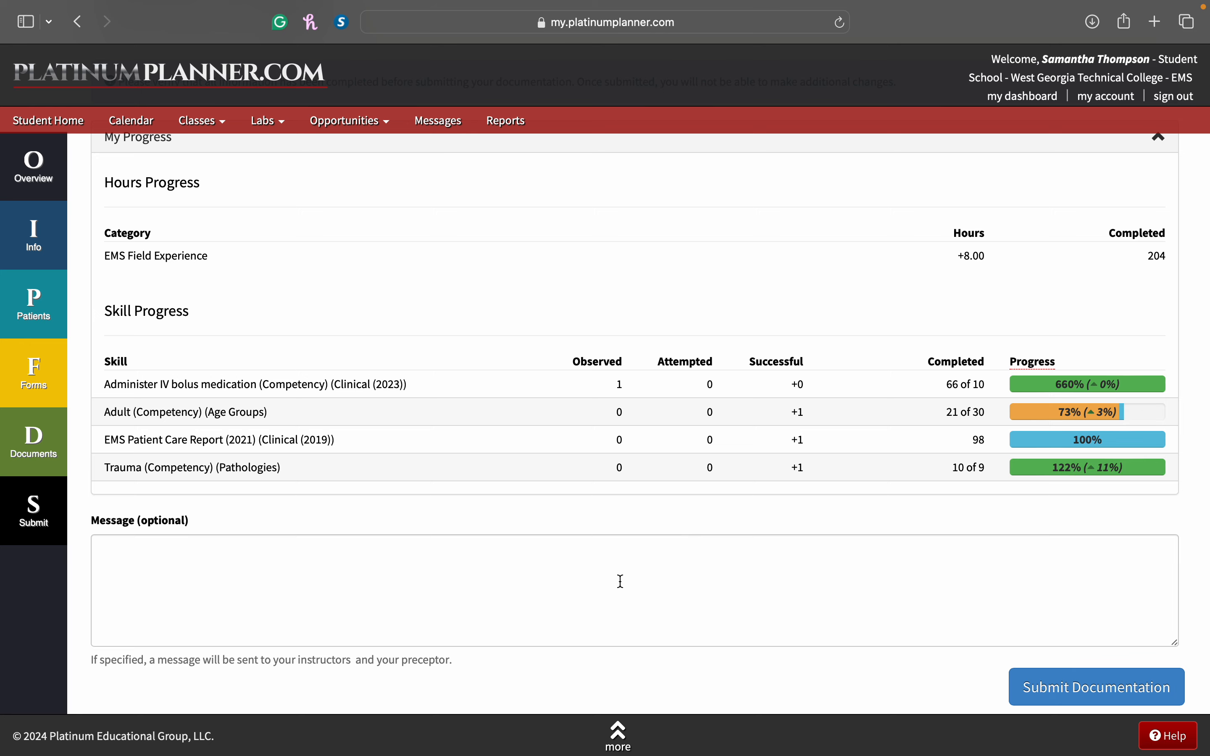
scroll(620, 581, up, 5)
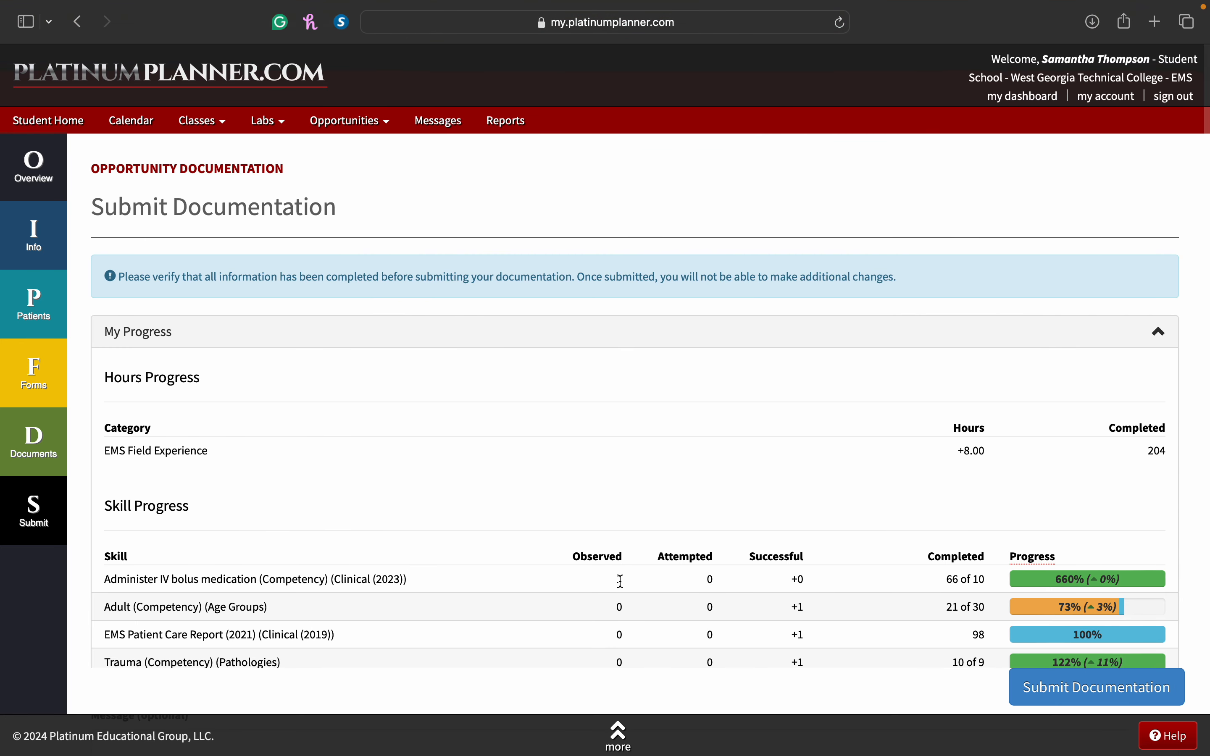
- Recheck the documentation's Overview, Patients and Forms sections, ending back on the Submit Documentation page
click(44, 173)
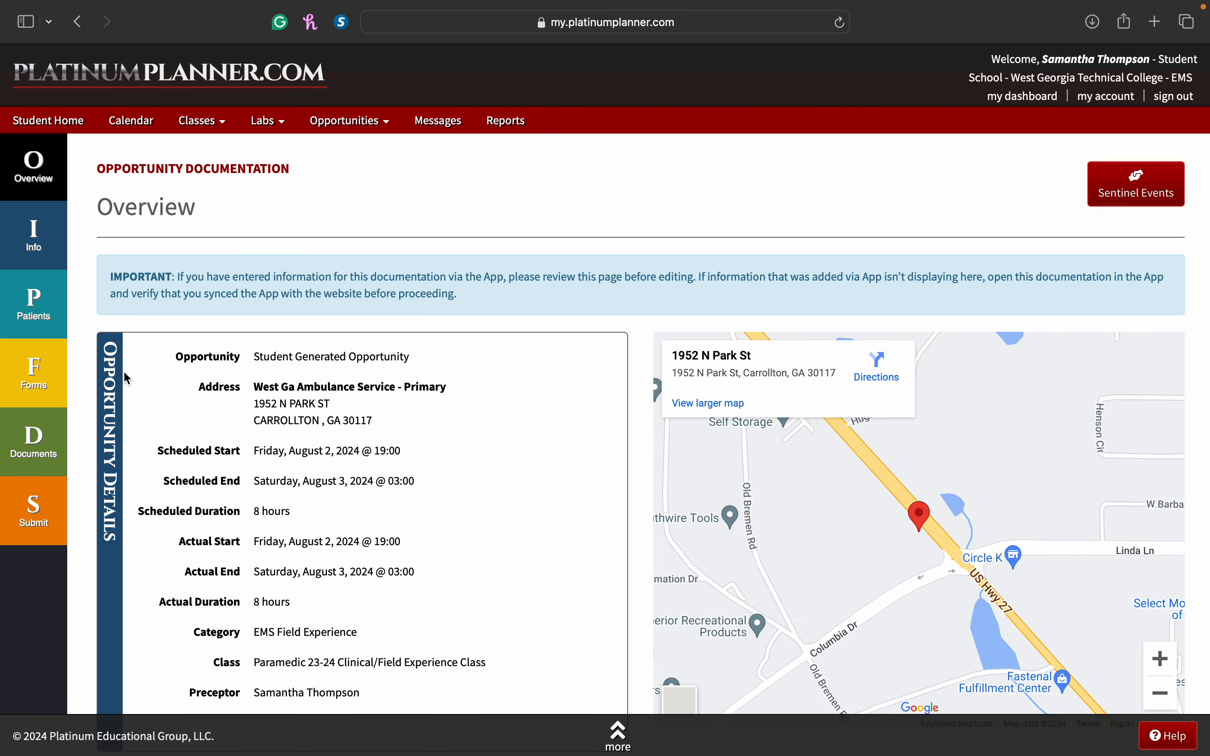
scroll(275, 475, down, 3)
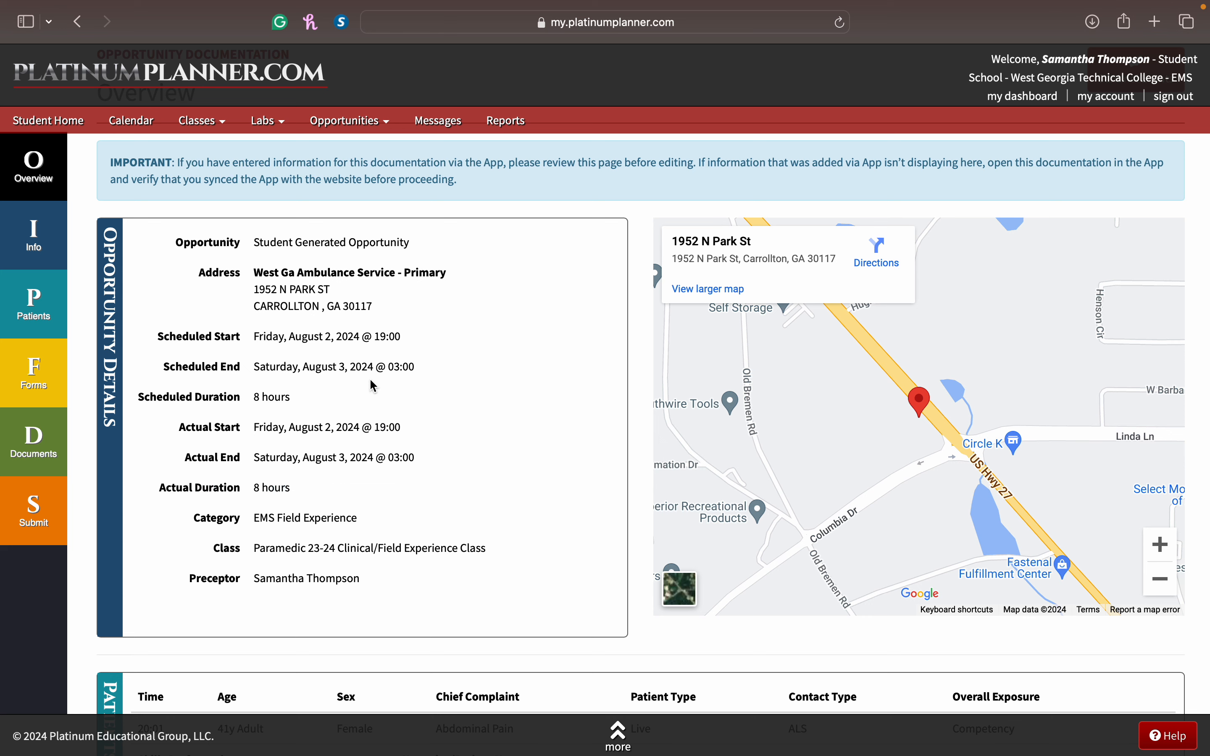
click(56, 305)
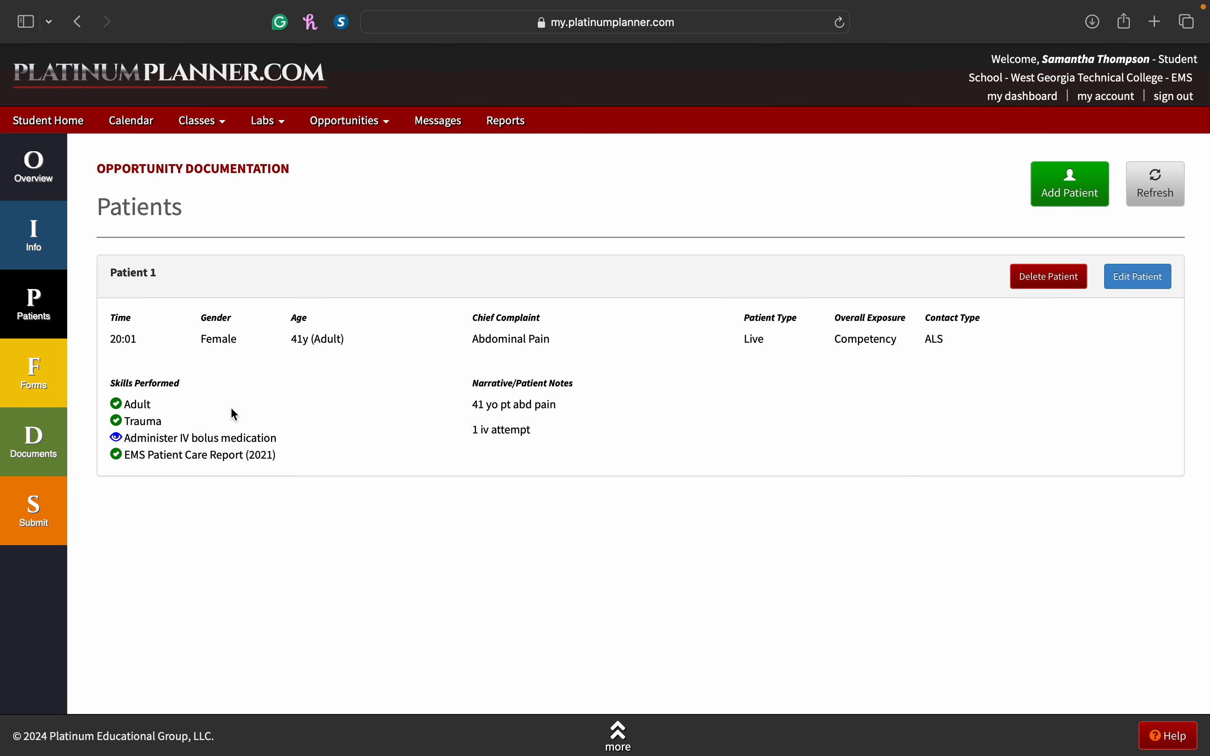
click(40, 394)
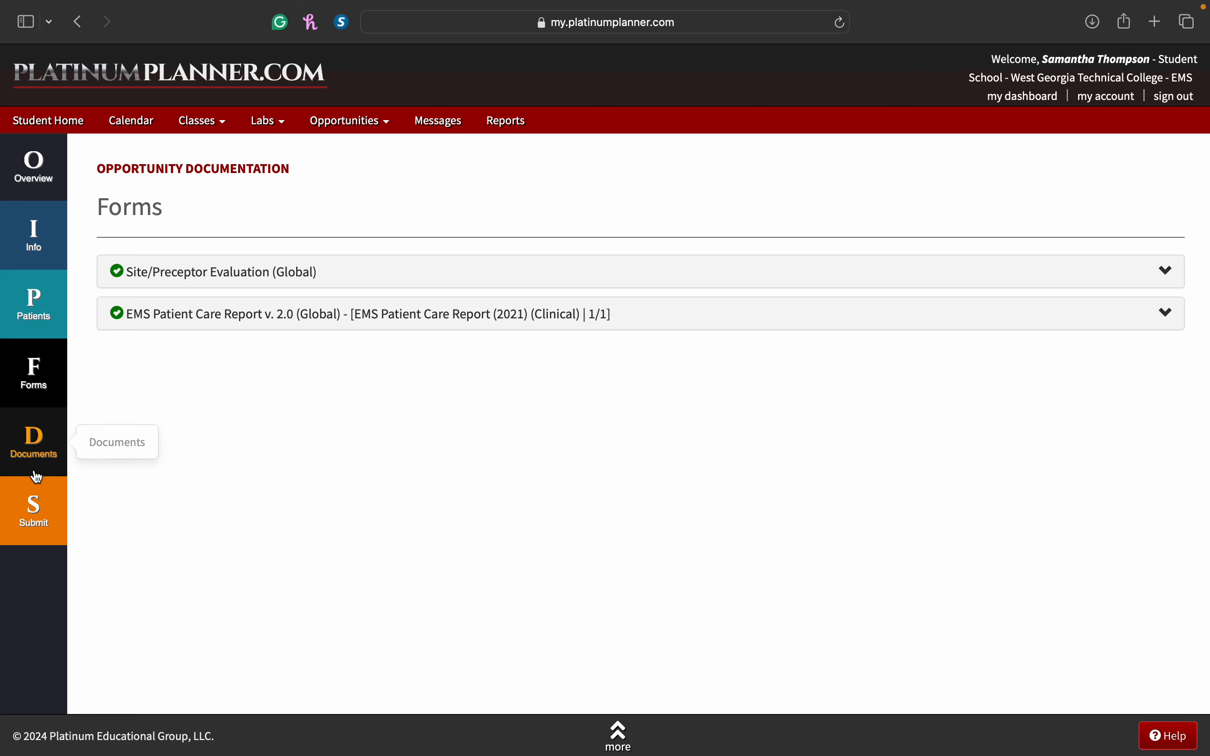
click(38, 498)
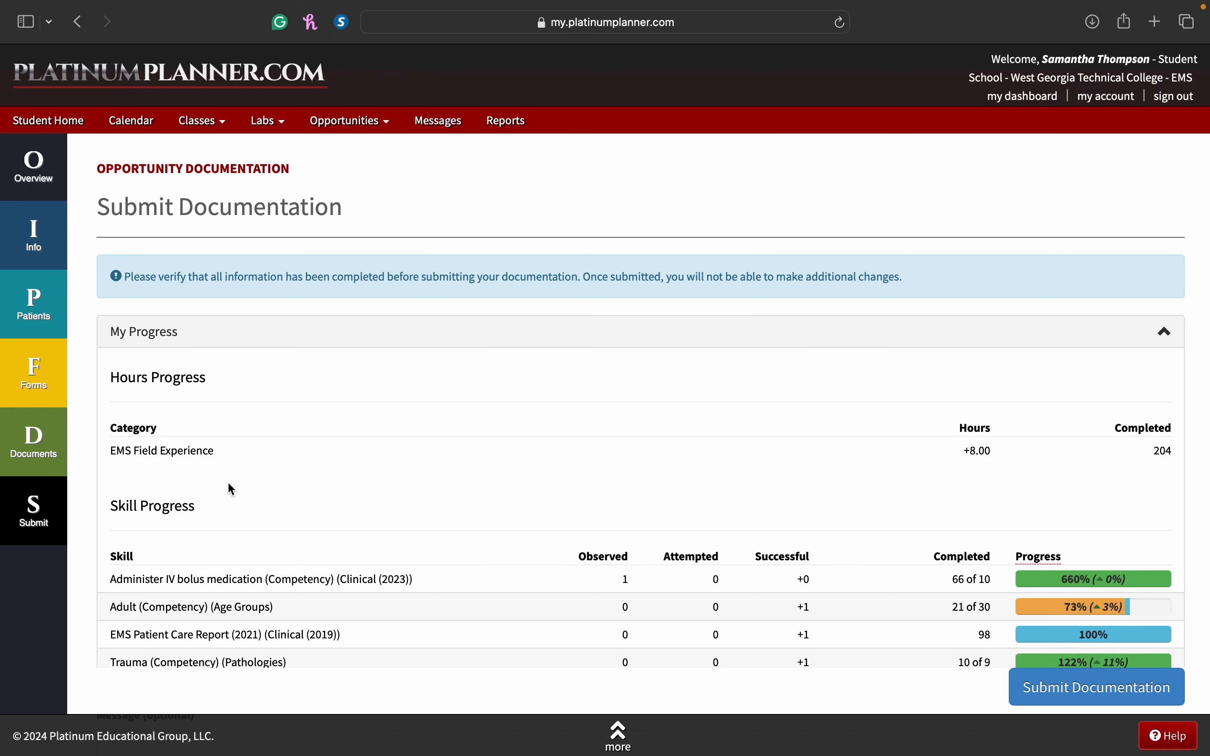
scroll(698, 367, down, 4)
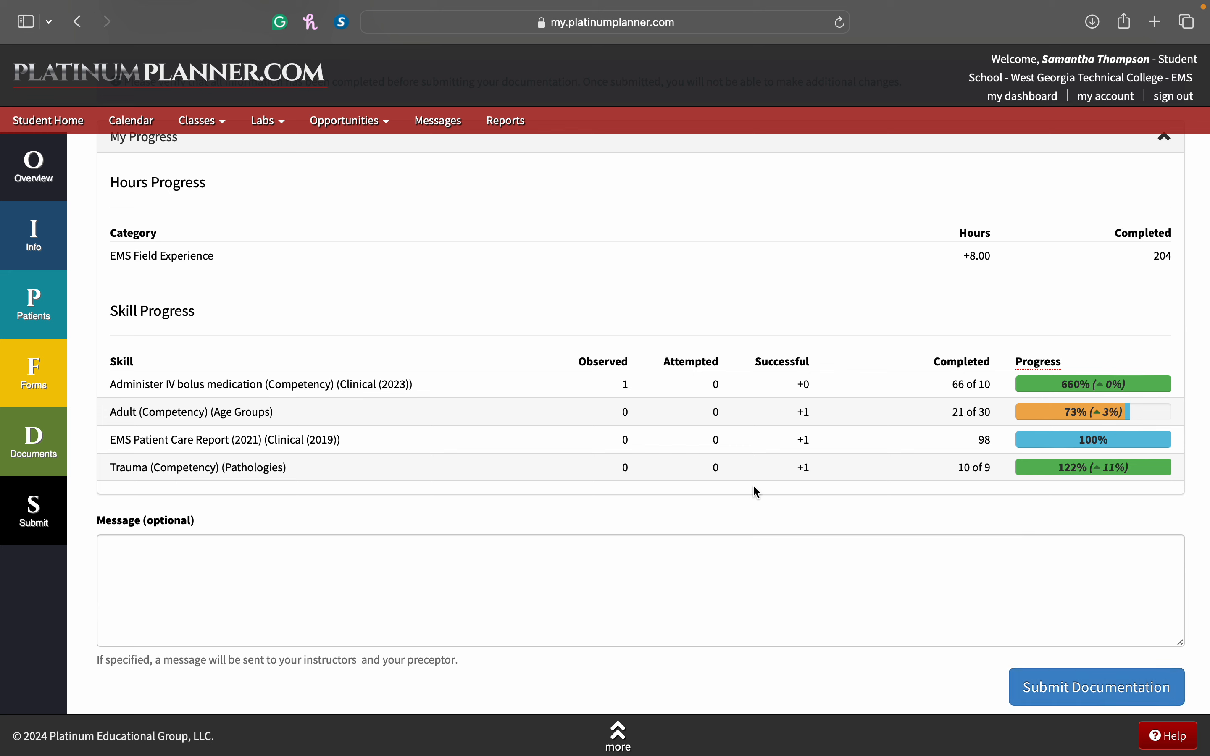
- Go to My Opportunities and reopen the documentation of the 8/2/2024 West Ga Ambulance Service opportunity that is ready to document
click(351, 124)
click(356, 154)
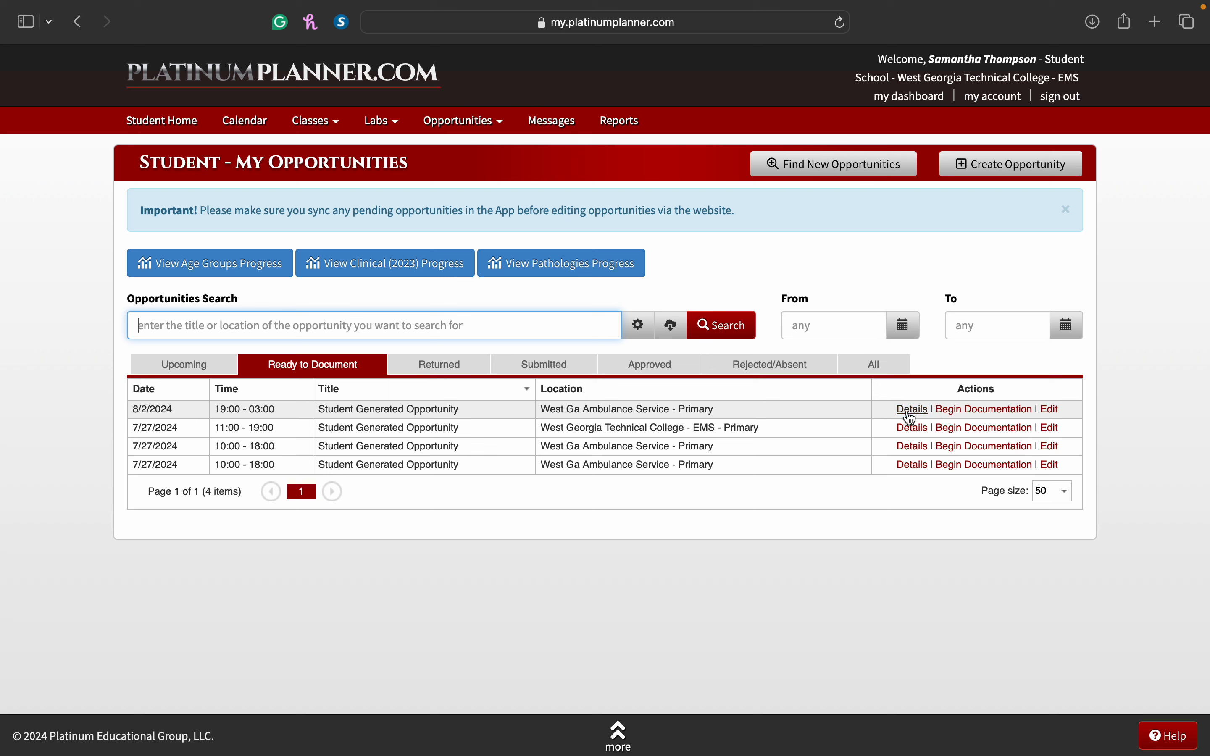
click(1007, 416)
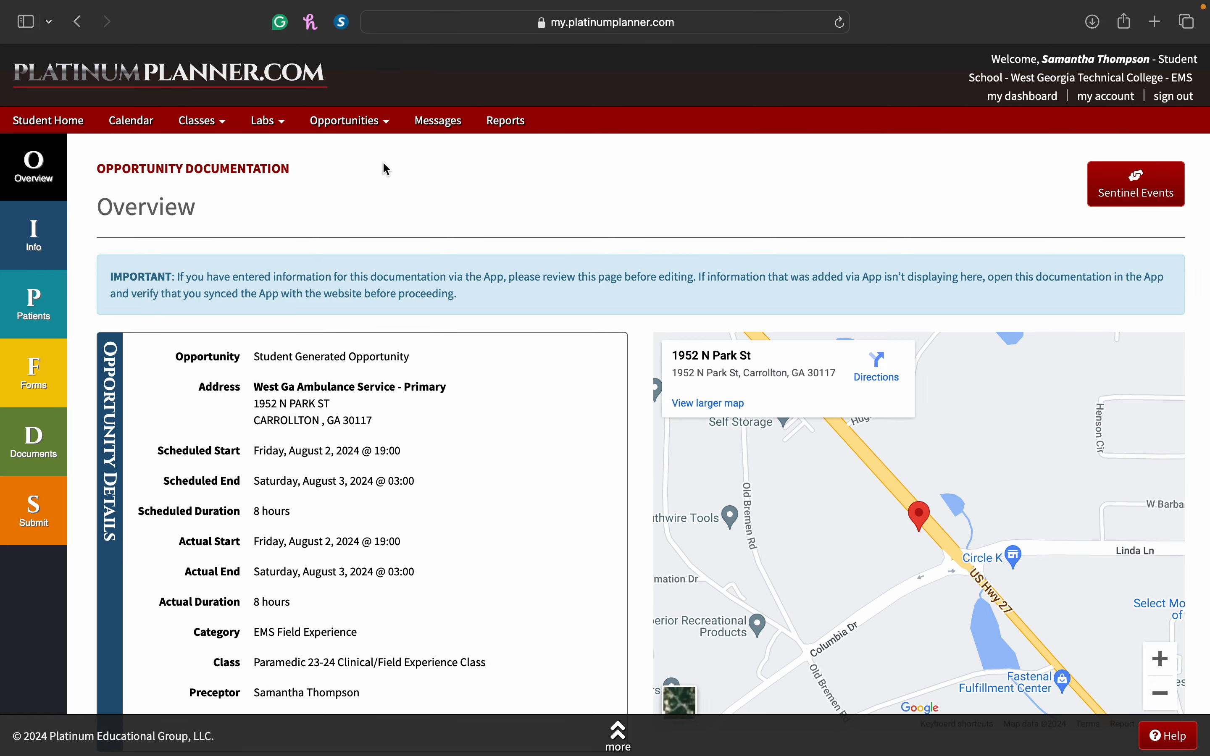
- Return to the My Opportunities list and begin documentation again for the 8/2/2024 19:00 - 03:00 West Ga Ambulance Service opportunity
click(368, 120)
click(367, 152)
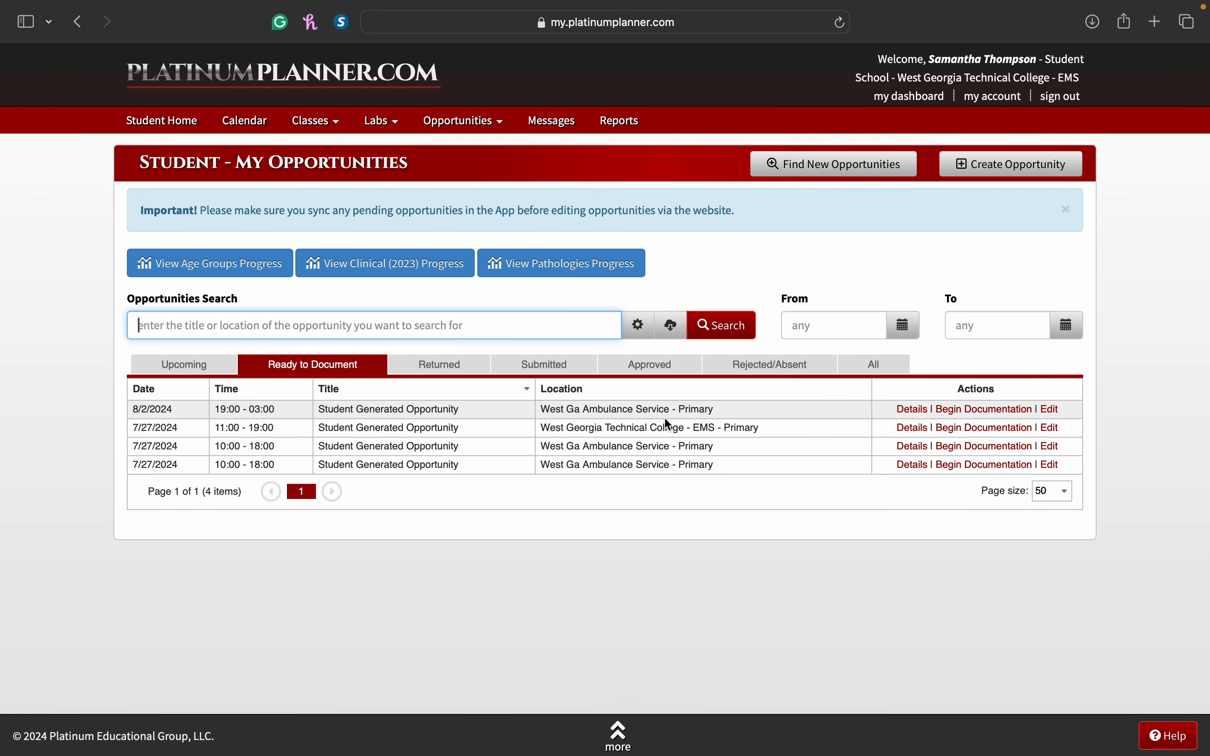
click(970, 416)
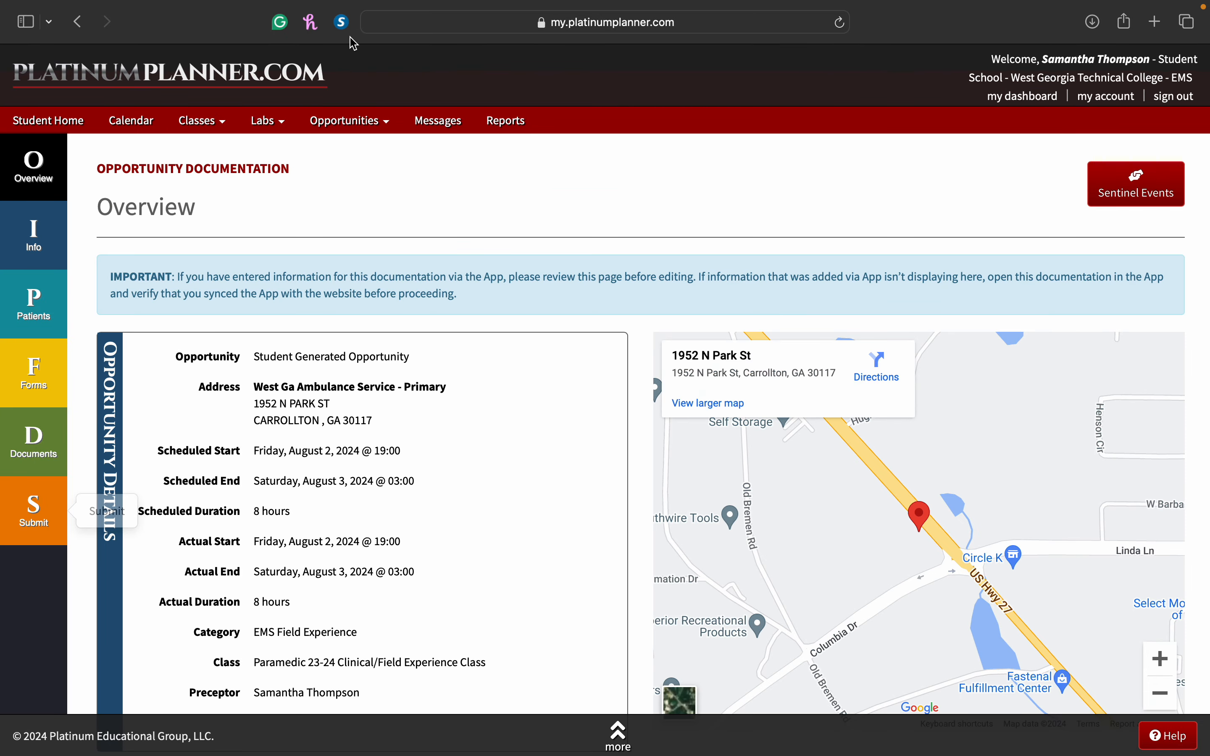
- Go back to My Opportunities and look through the Submitted and Approved opportunities, ending on the Ready to Document list
click(347, 121)
click(352, 149)
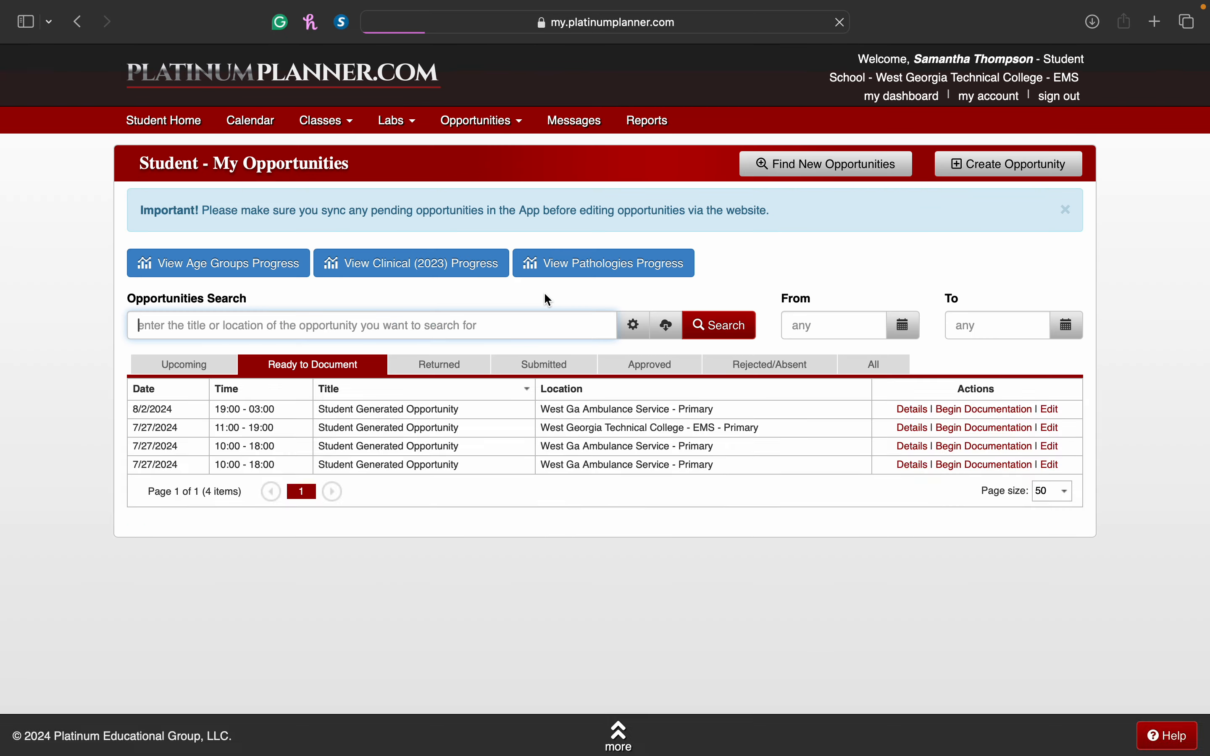
click(544, 368)
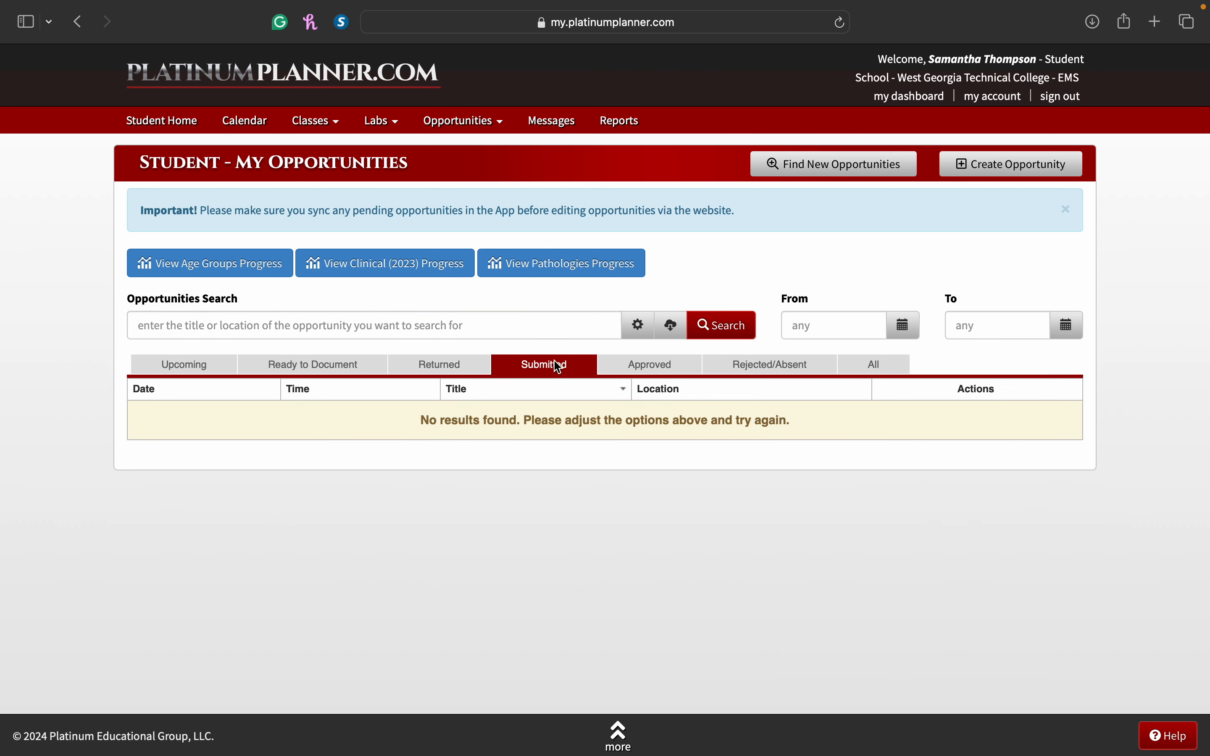
click(631, 370)
scroll(593, 595, down, 5)
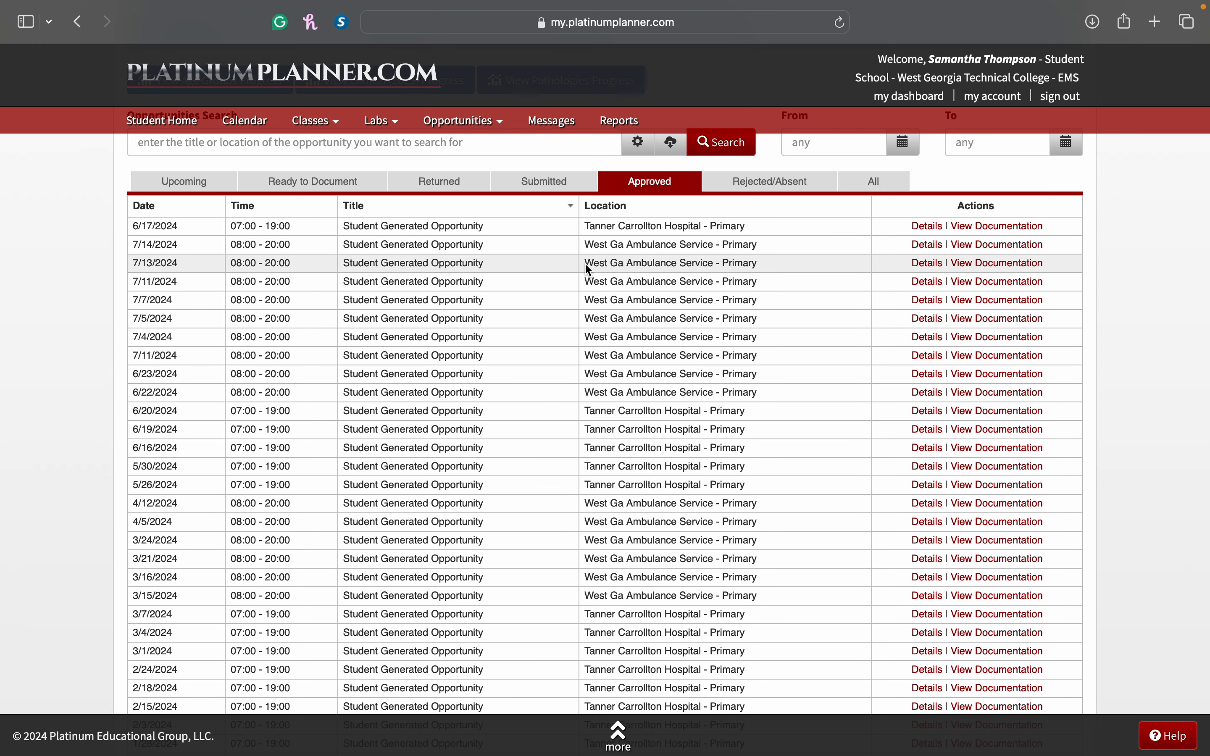
click(326, 189)
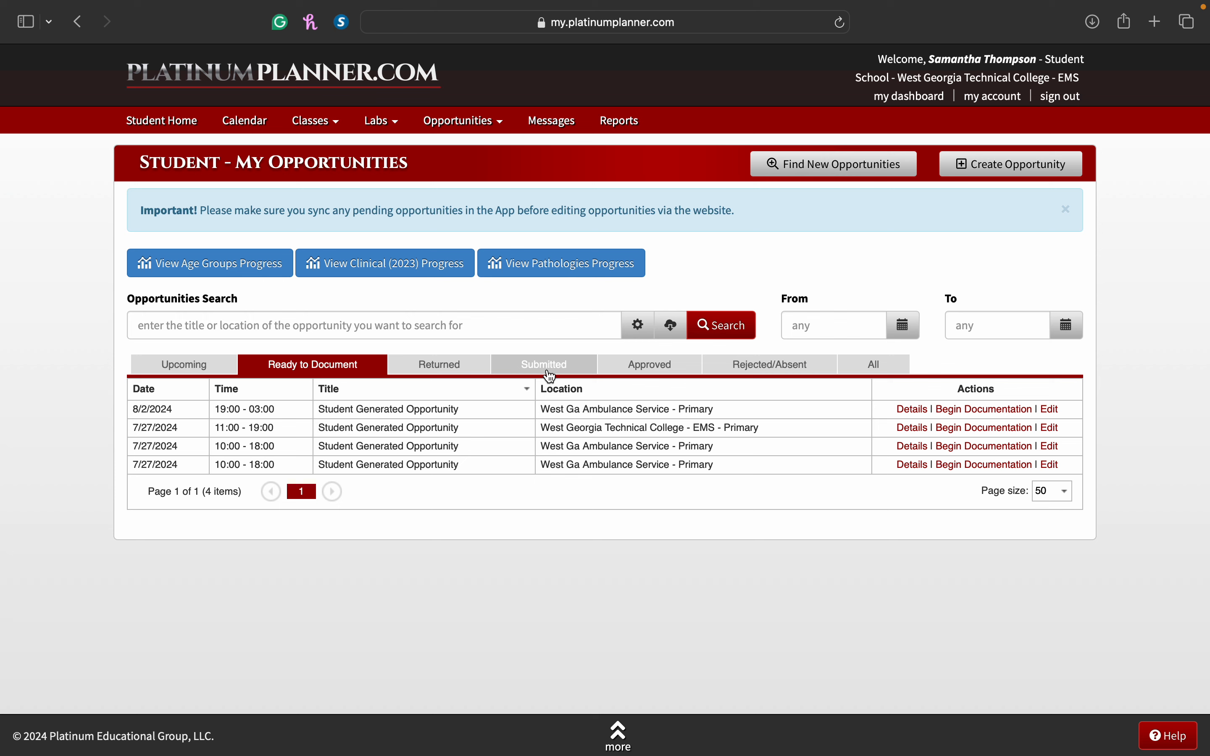
mouse_move(718, 11)
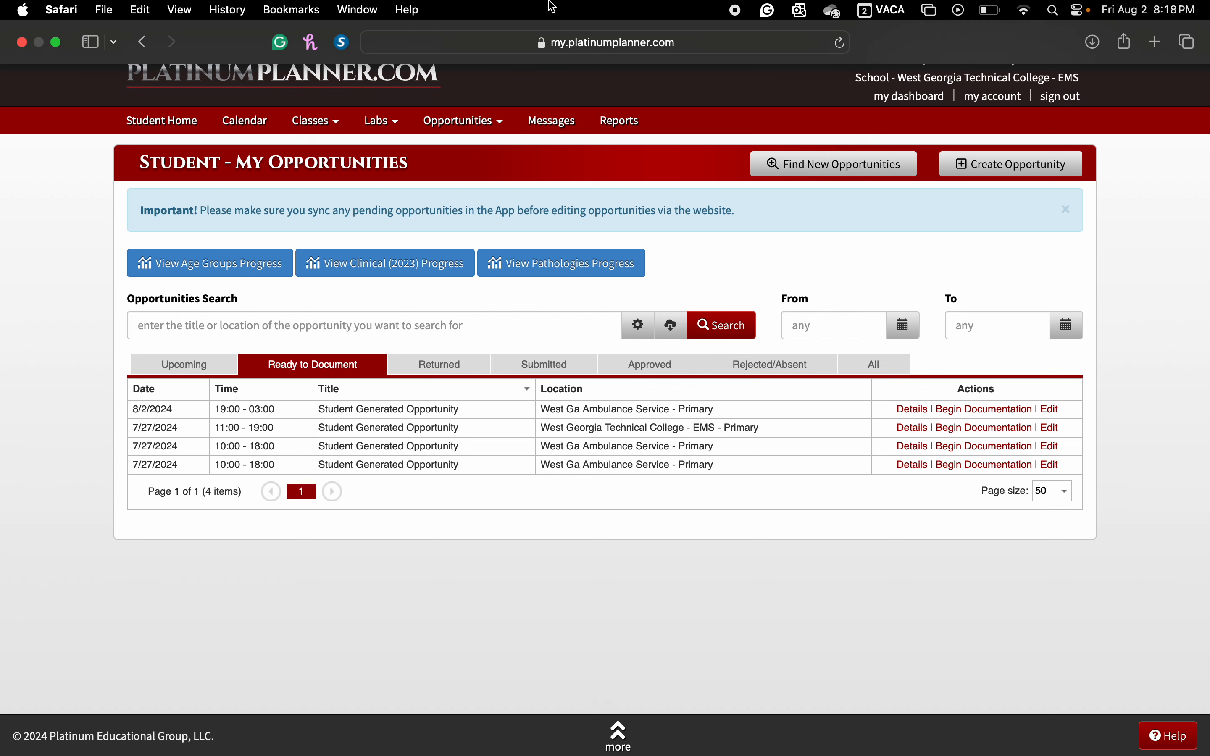